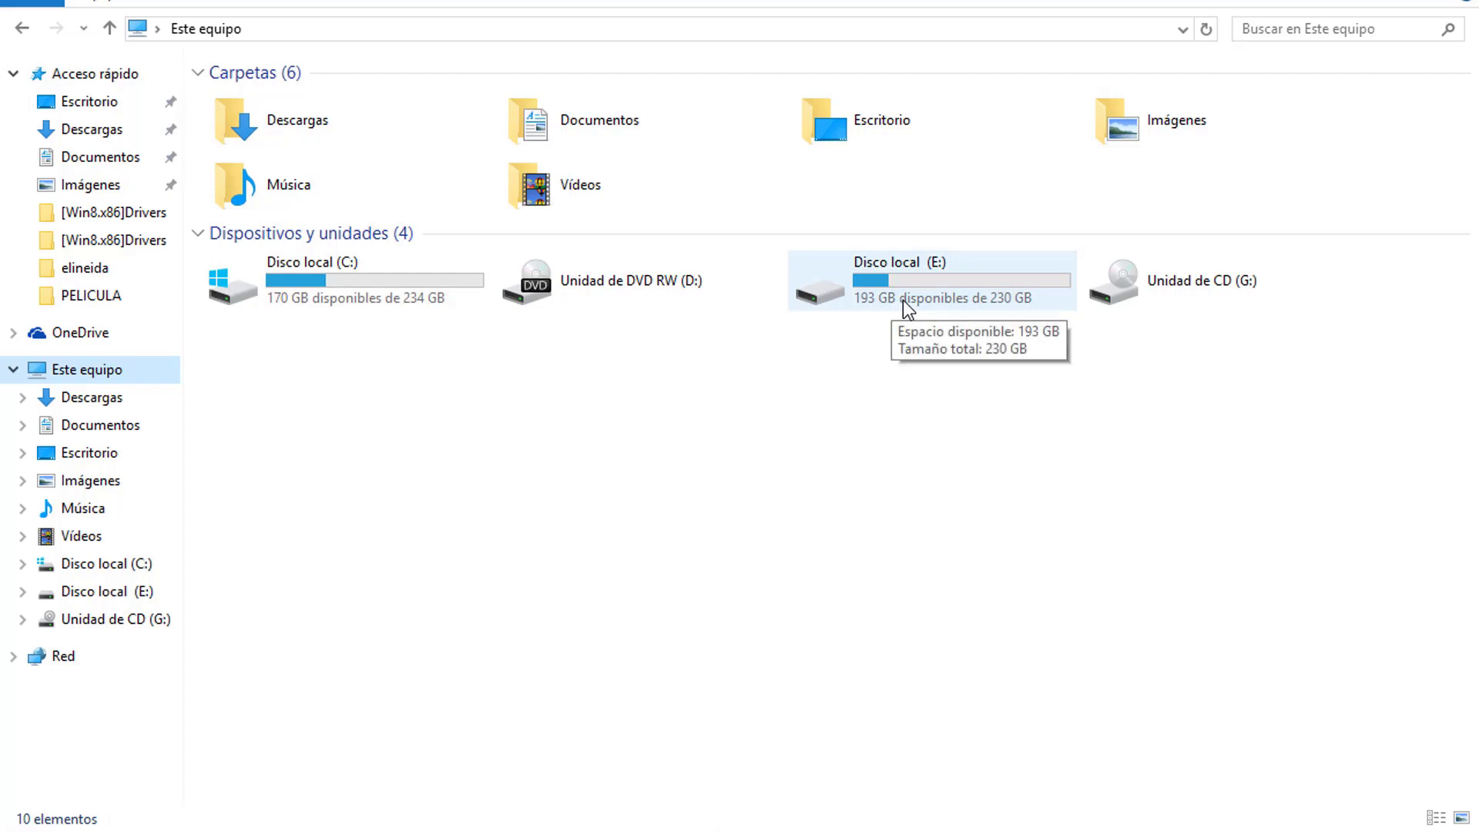
- View the contents of local disk E: and return to the overview of drives to check its available space
{"action": "double_click", "coordinate": [903, 301]}
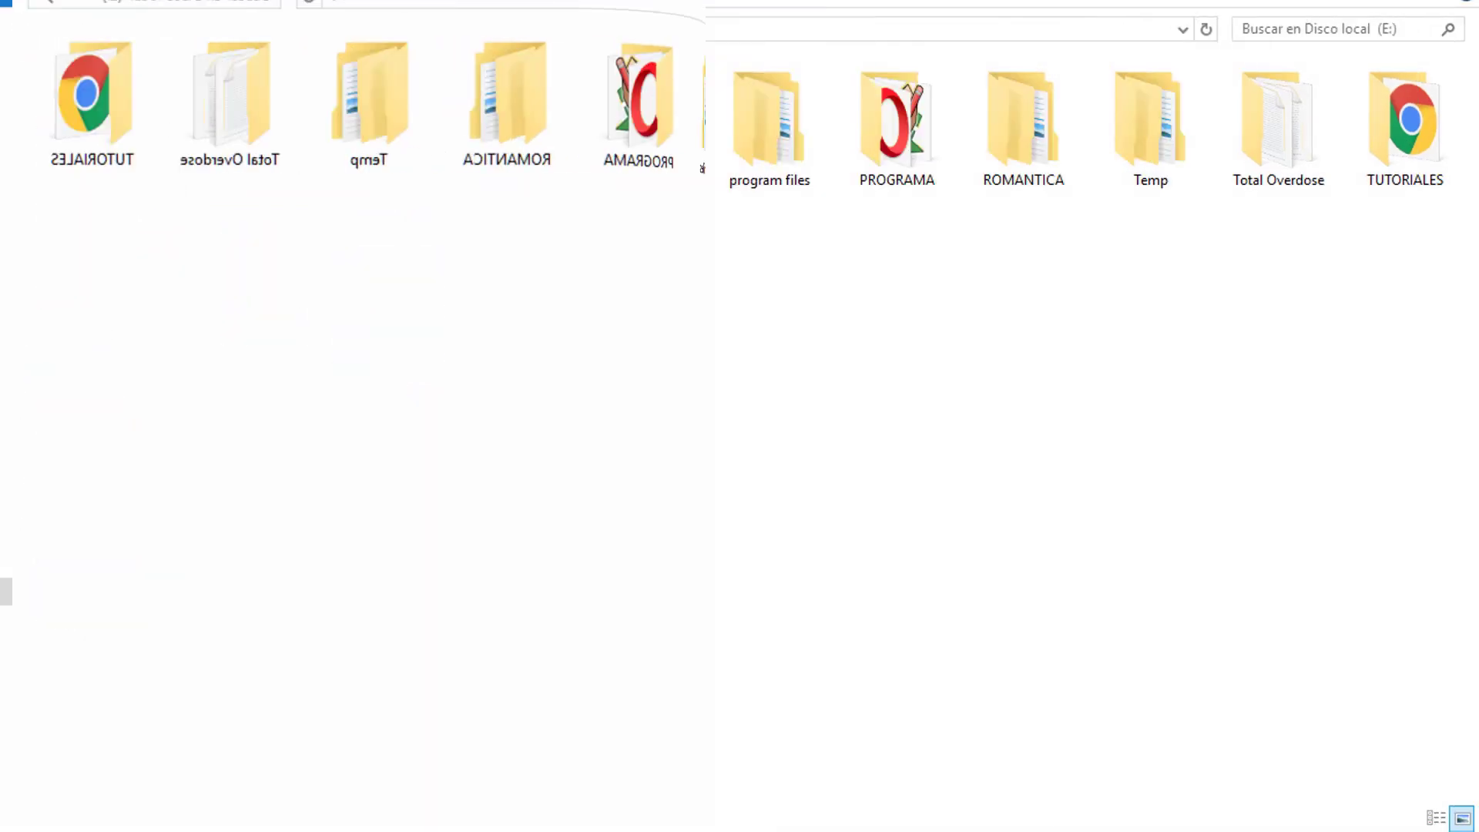
{"action": "left_click", "coordinate": [21, 28]}
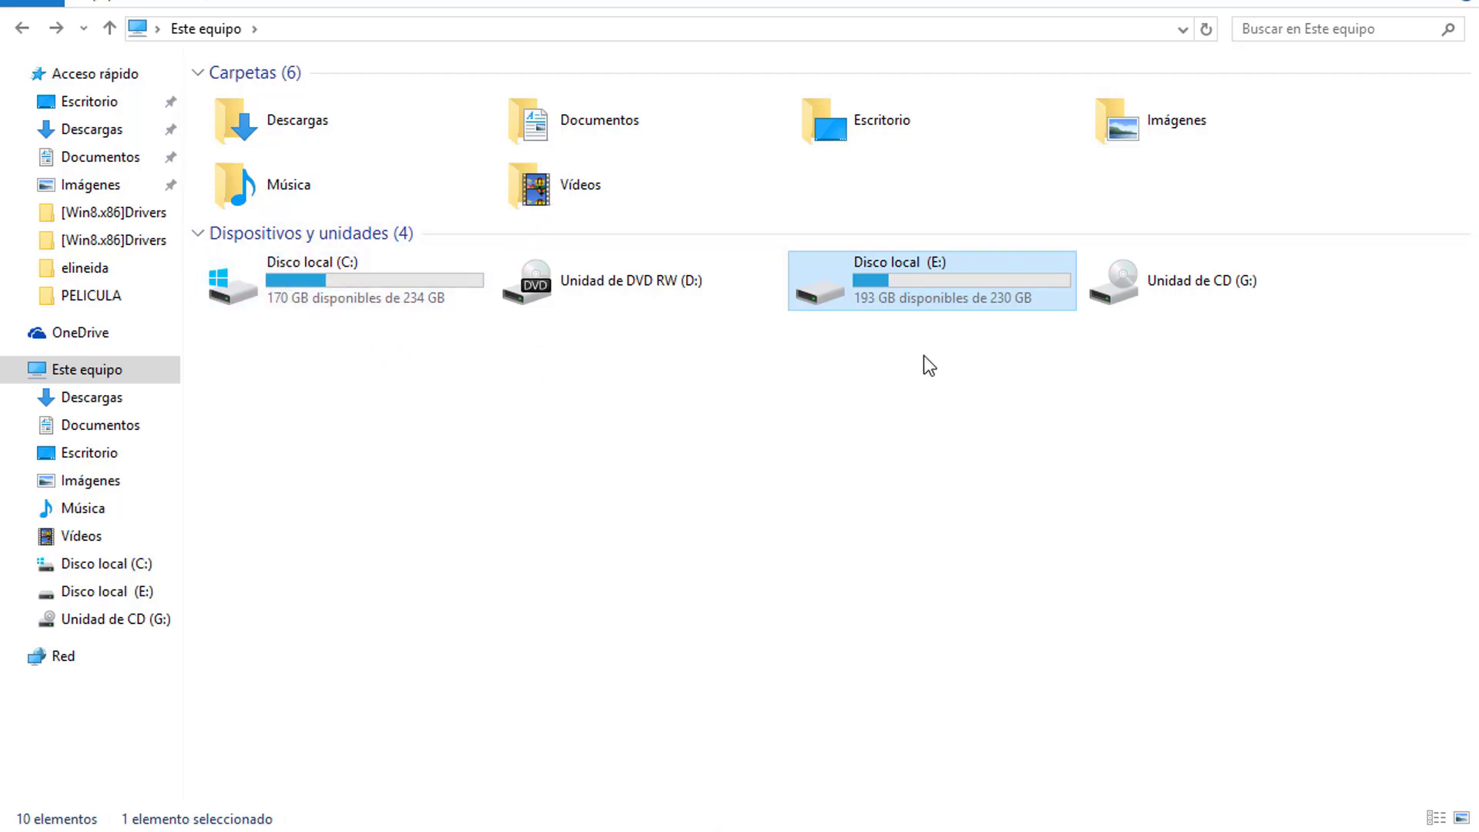
{"action": "mouse_move", "coordinate": [889, 296]}
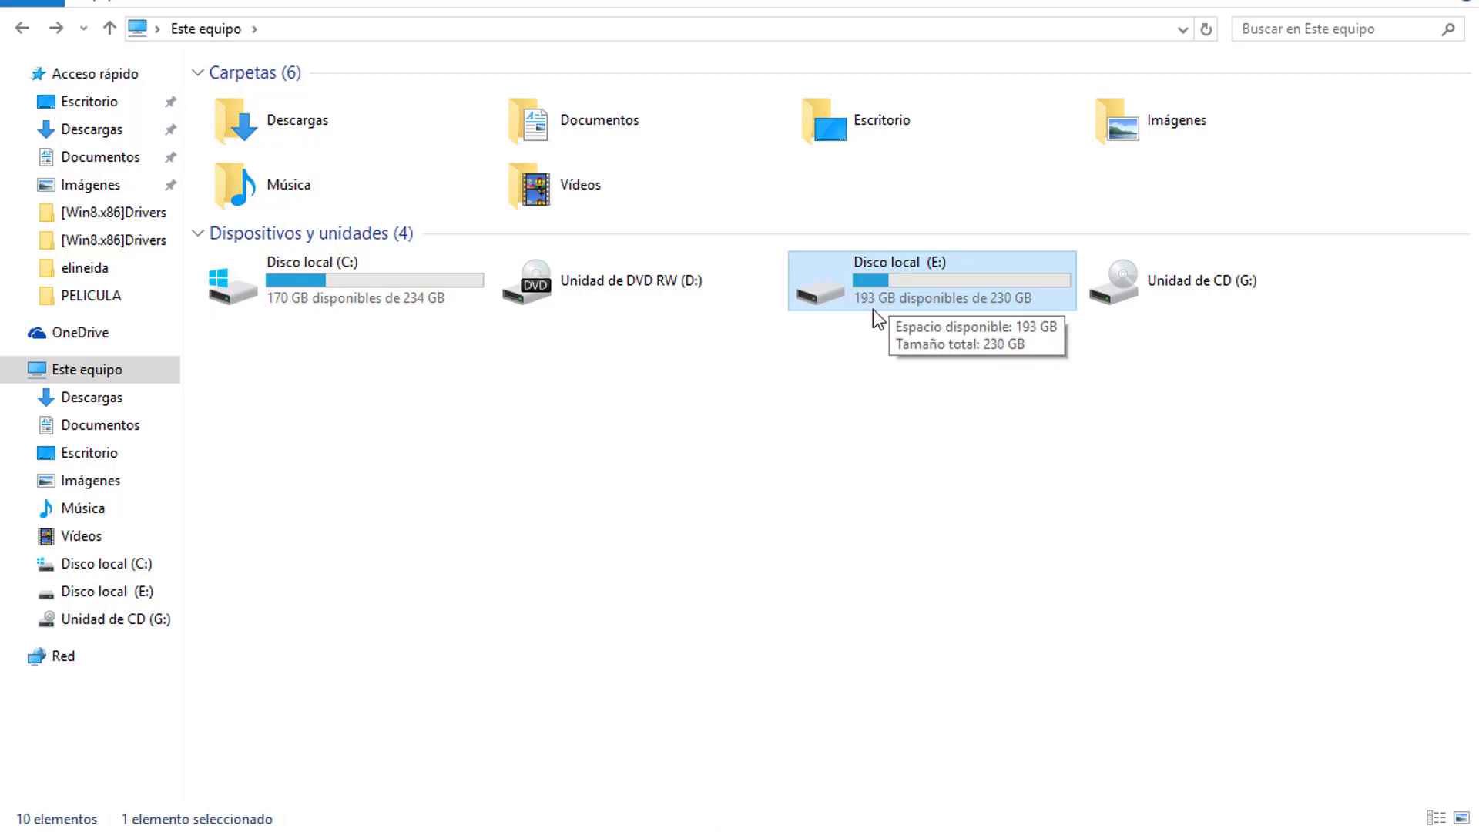
- Open Computer Management for this PC and show its Disk Management view
{"action": "right_click", "coordinate": [83, 380]}
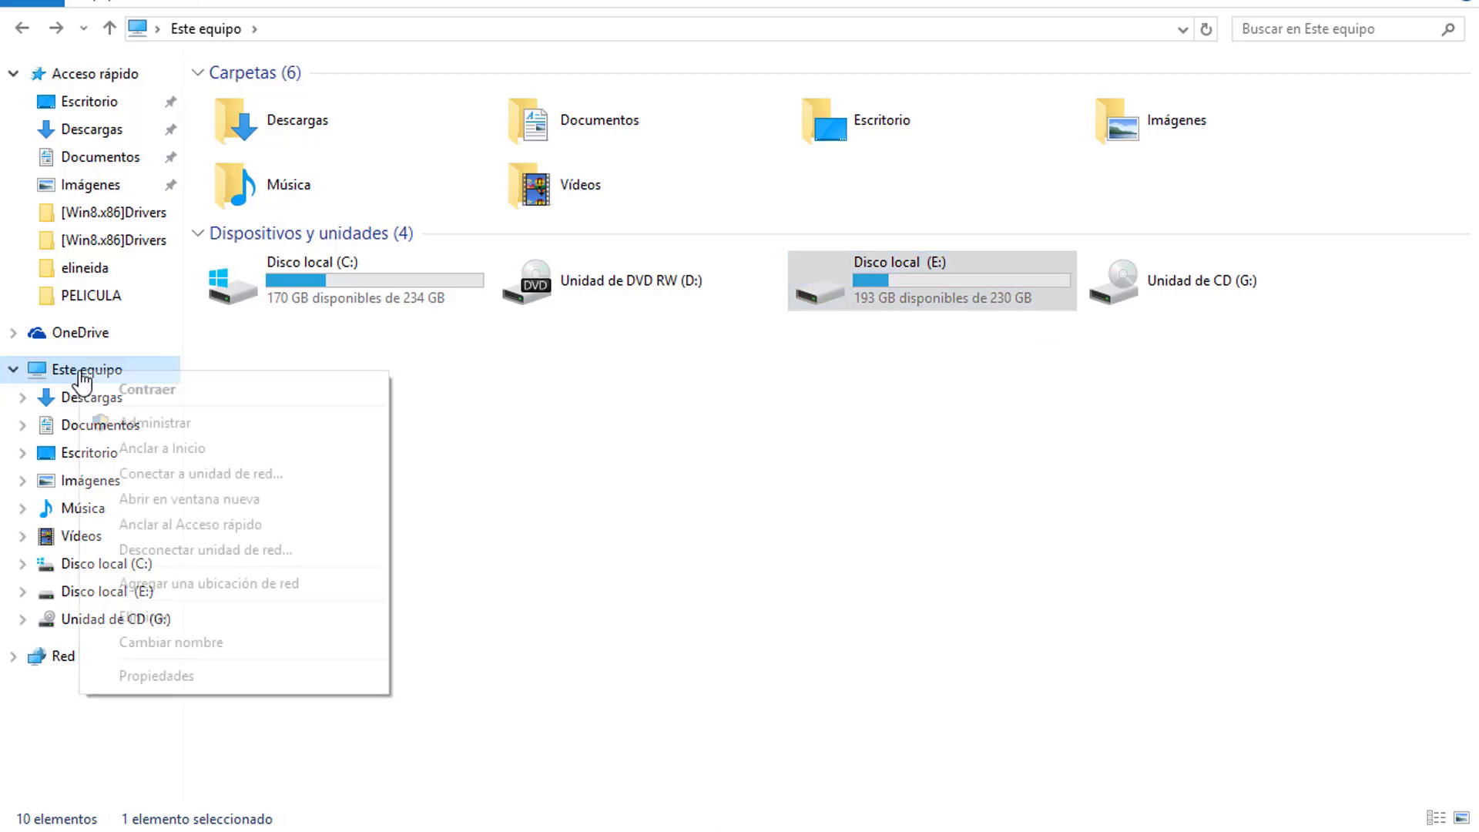
{"action": "left_click", "coordinate": [201, 428]}
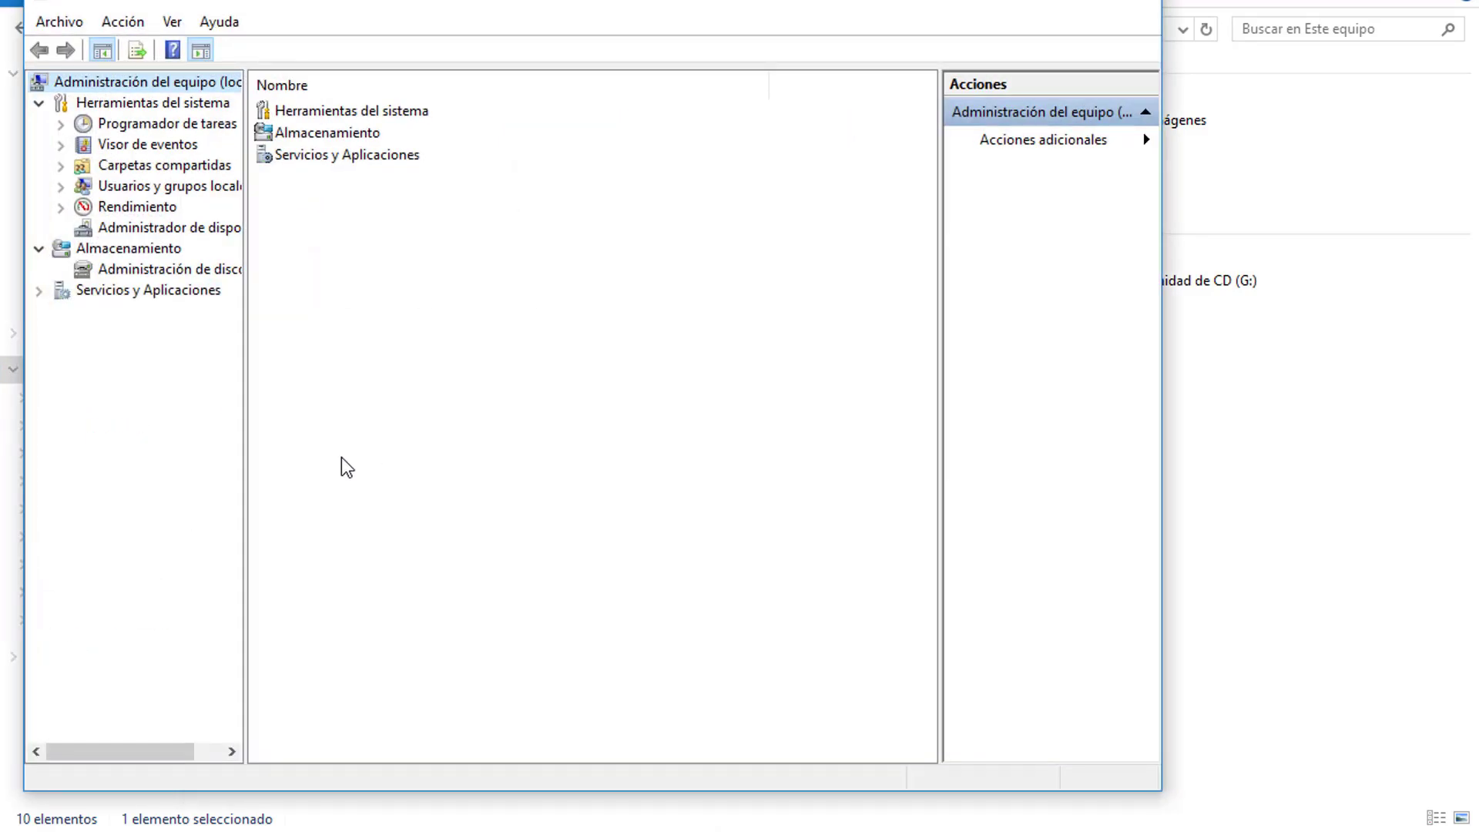
{"action": "left_click", "coordinate": [189, 274]}
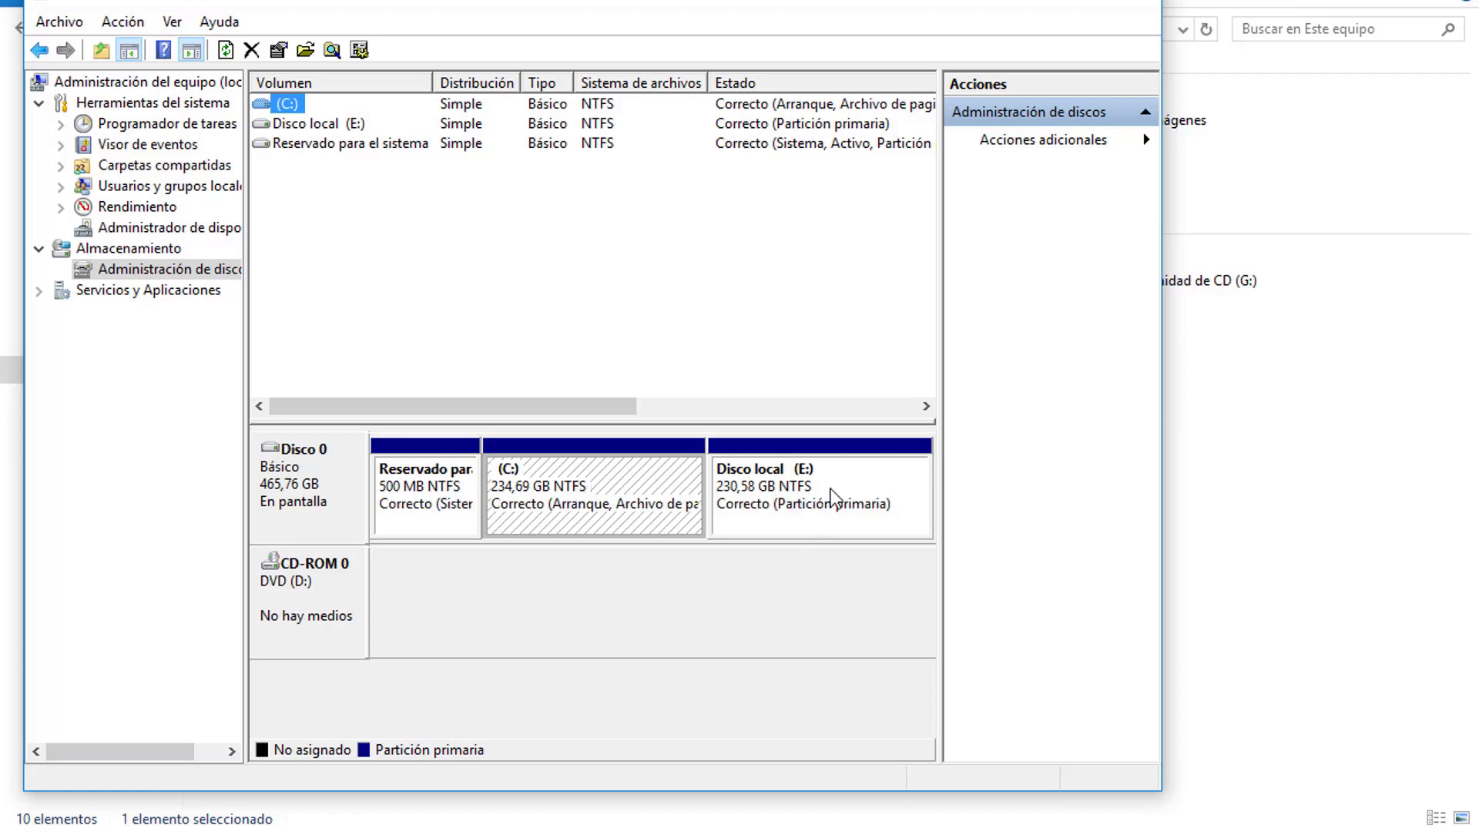
- Shrink the E: volume on Disk 0 by 100000 MB
{"action": "left_click", "coordinate": [775, 503]}
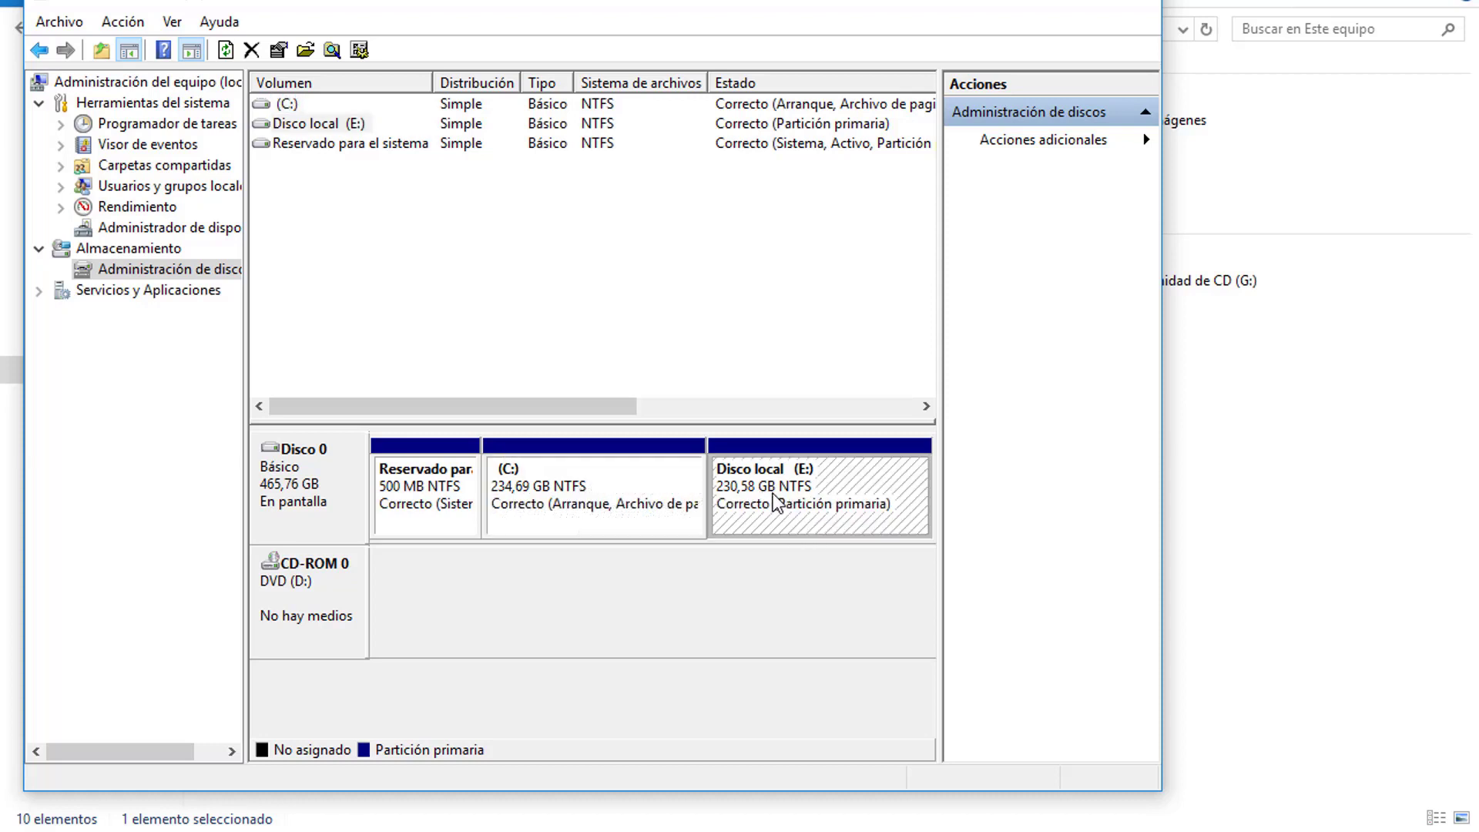
{"action": "right_click", "coordinate": [774, 496]}
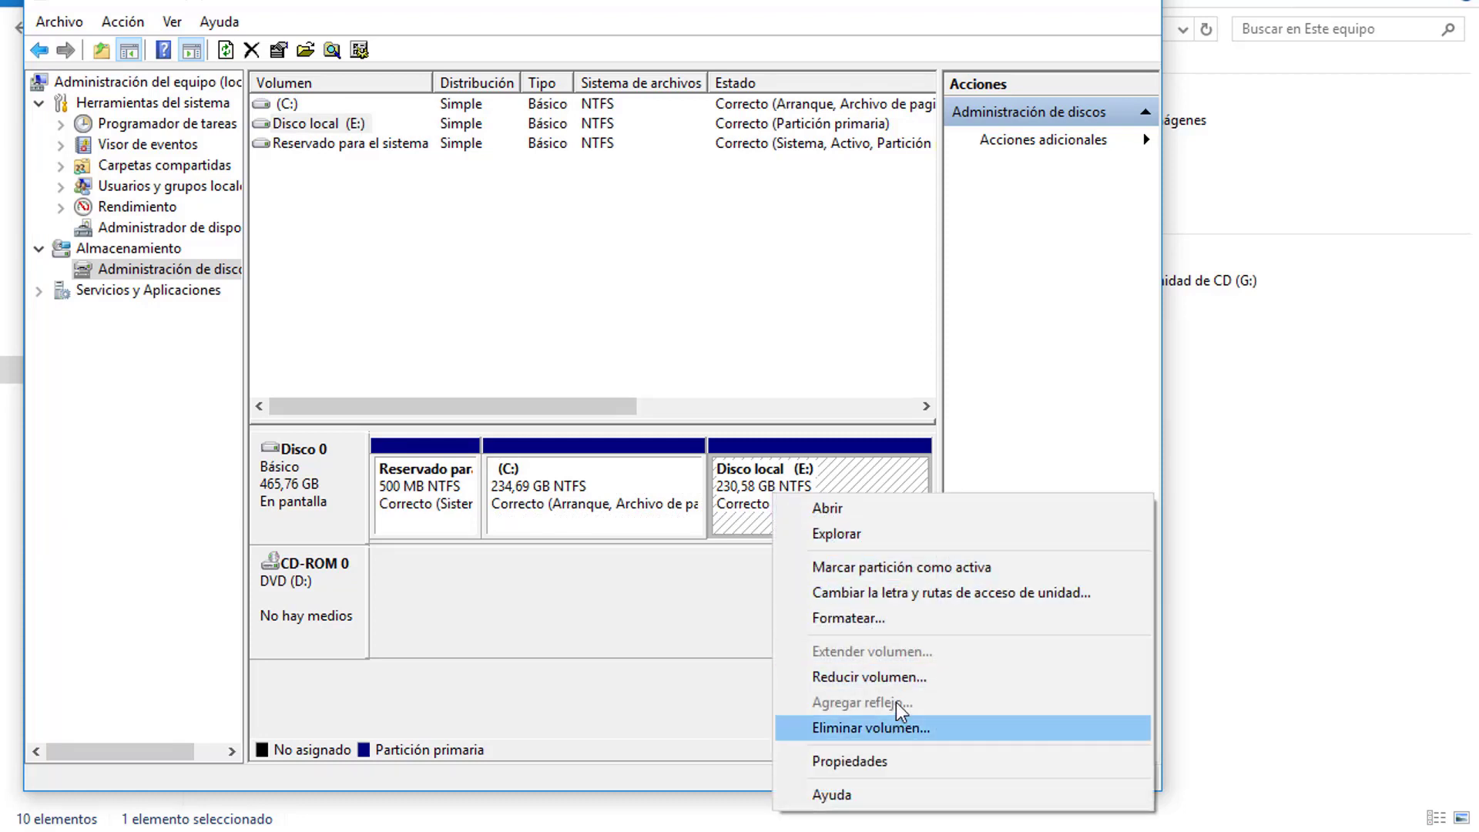
{"action": "left_click", "coordinate": [869, 677]}
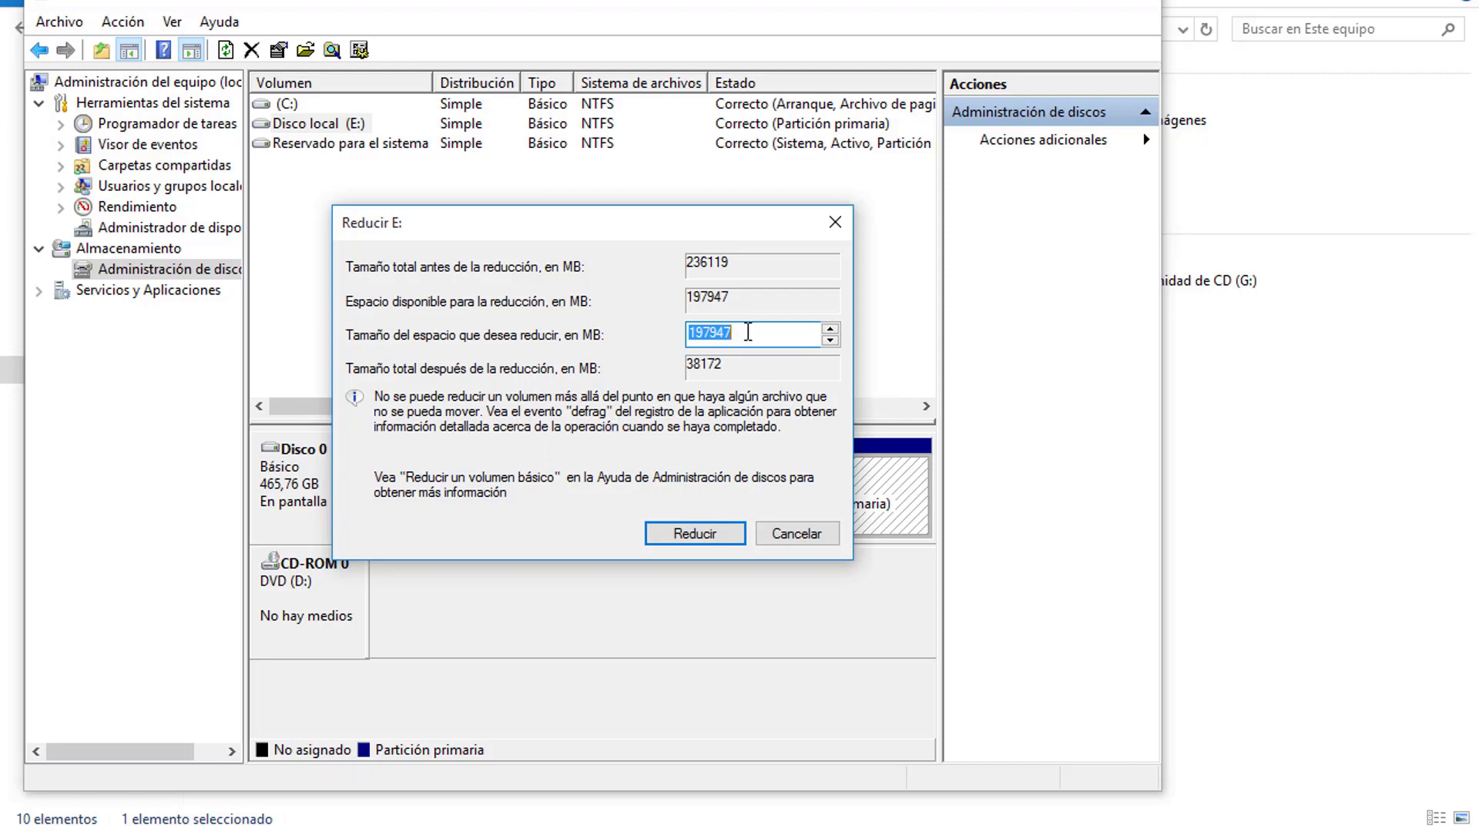
{"action": "left_click", "coordinate": [748, 332]}
{"action": "key", "text": "BackSpace"}
{"action": "key", "text": "BackSpace"}
{"action": "key", "text": "BackSpace"}
{"action": "key", "text": "BackSpace"}
{"action": "key", "text": "BackSpace"}
{"action": "type", "text": "100000"}
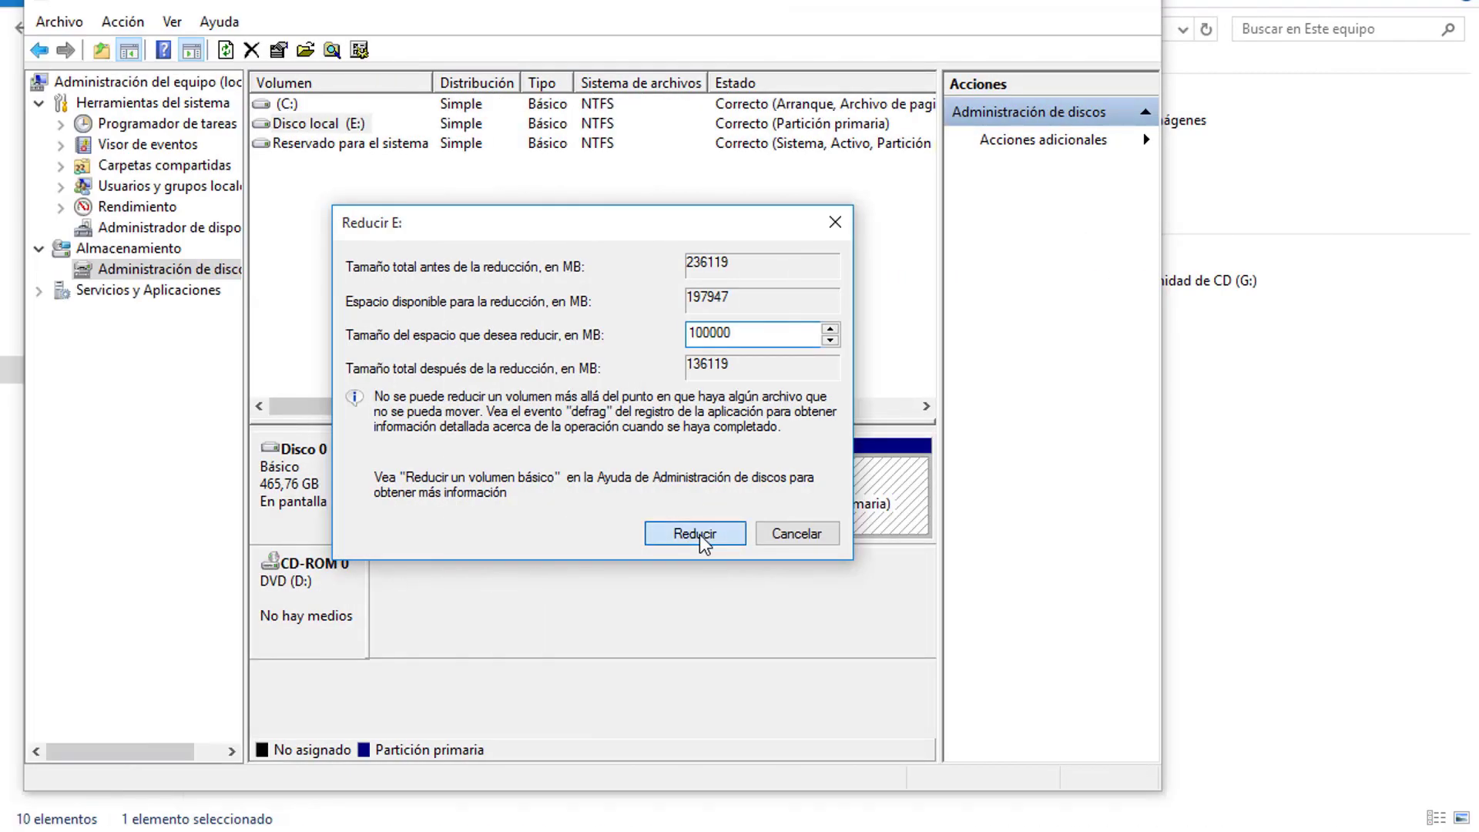
{"action": "left_click", "coordinate": [703, 538]}
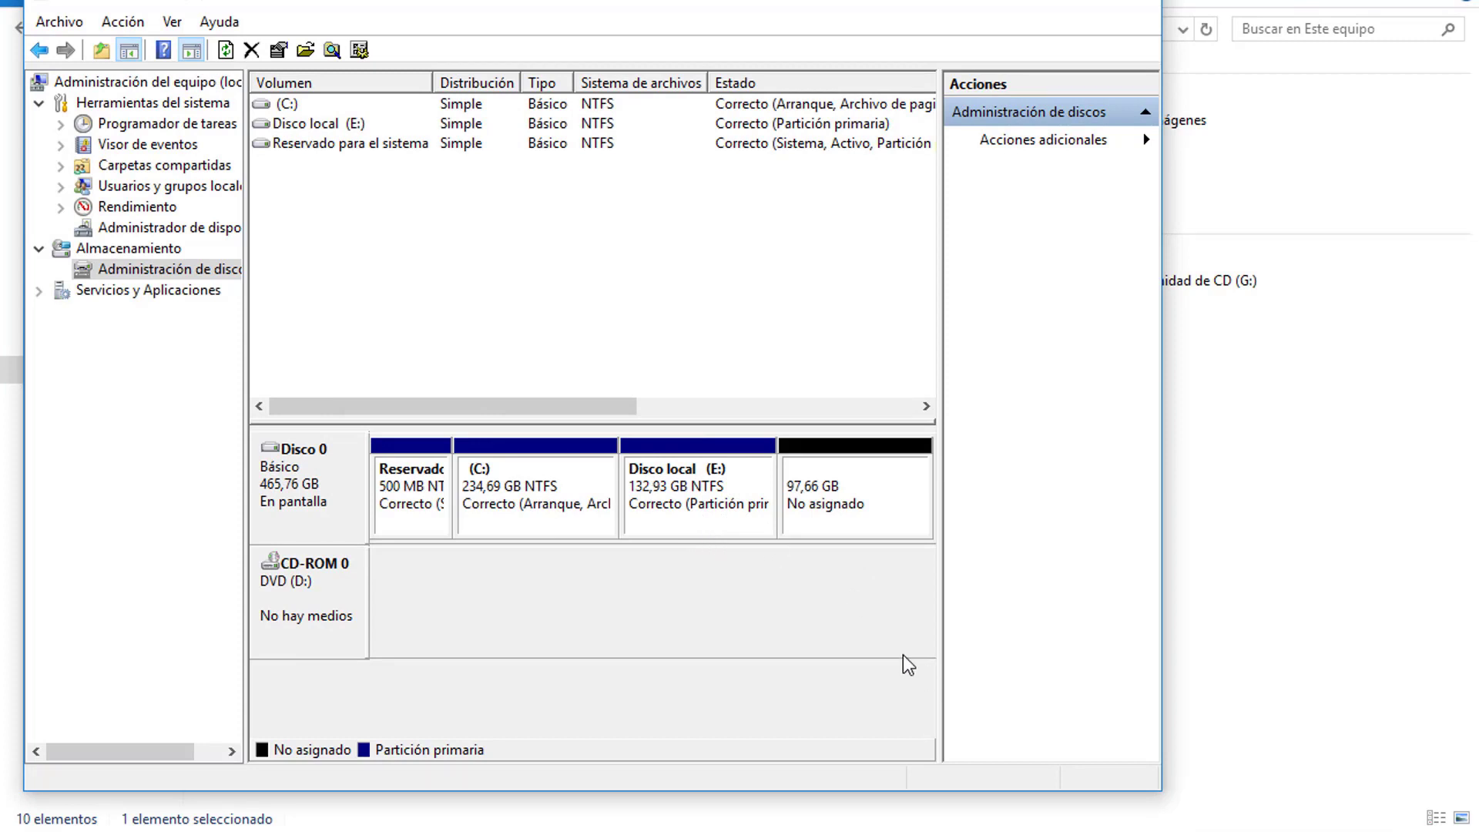
- Create a 100000 MB simple volume in the unallocated space with drive letter F, quick-formatted as NTFS with the label "Nuevo vol"
{"action": "right_click", "coordinate": [832, 514]}
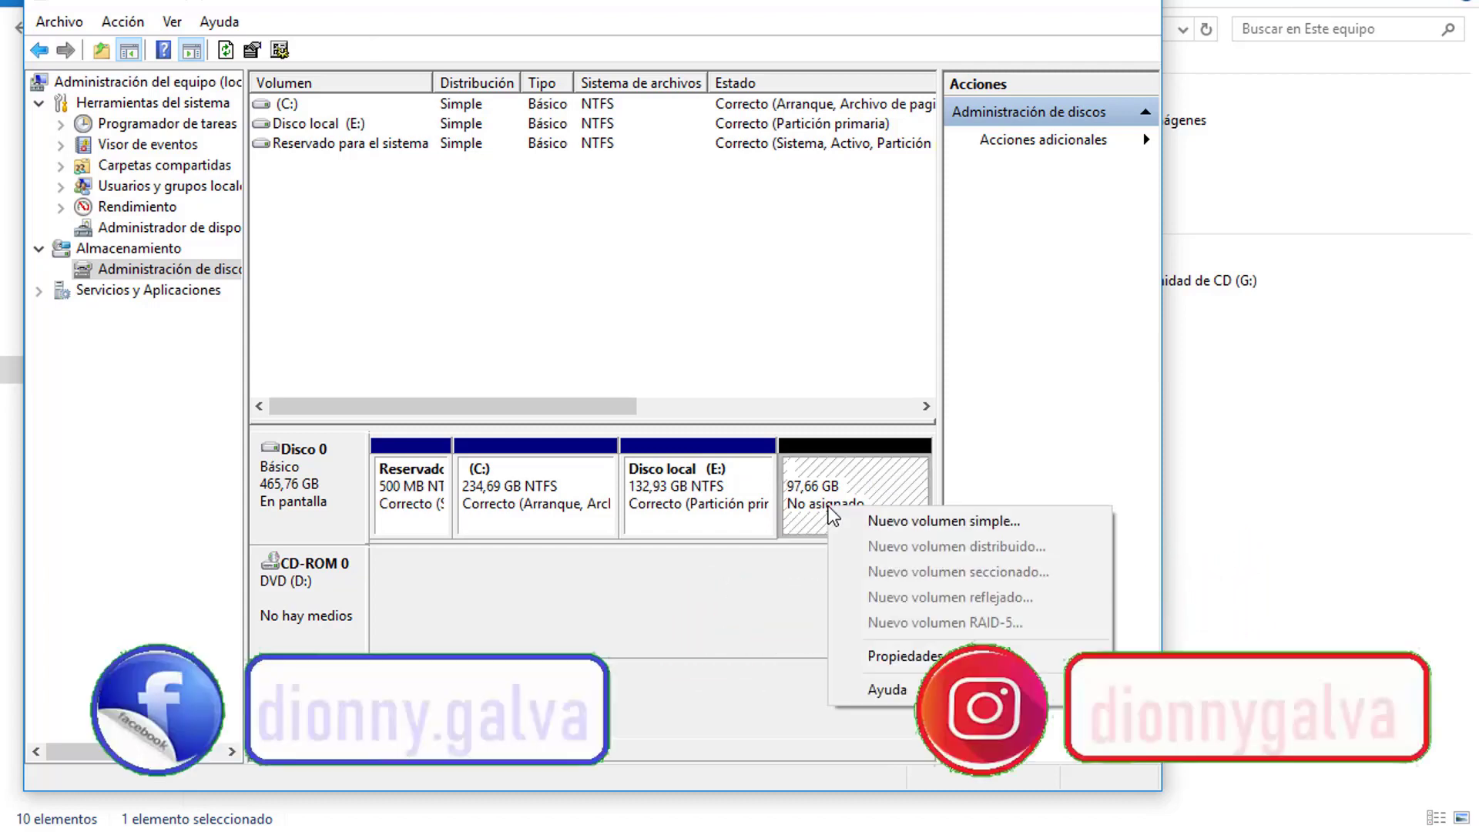
{"action": "left_click", "coordinate": [894, 524]}
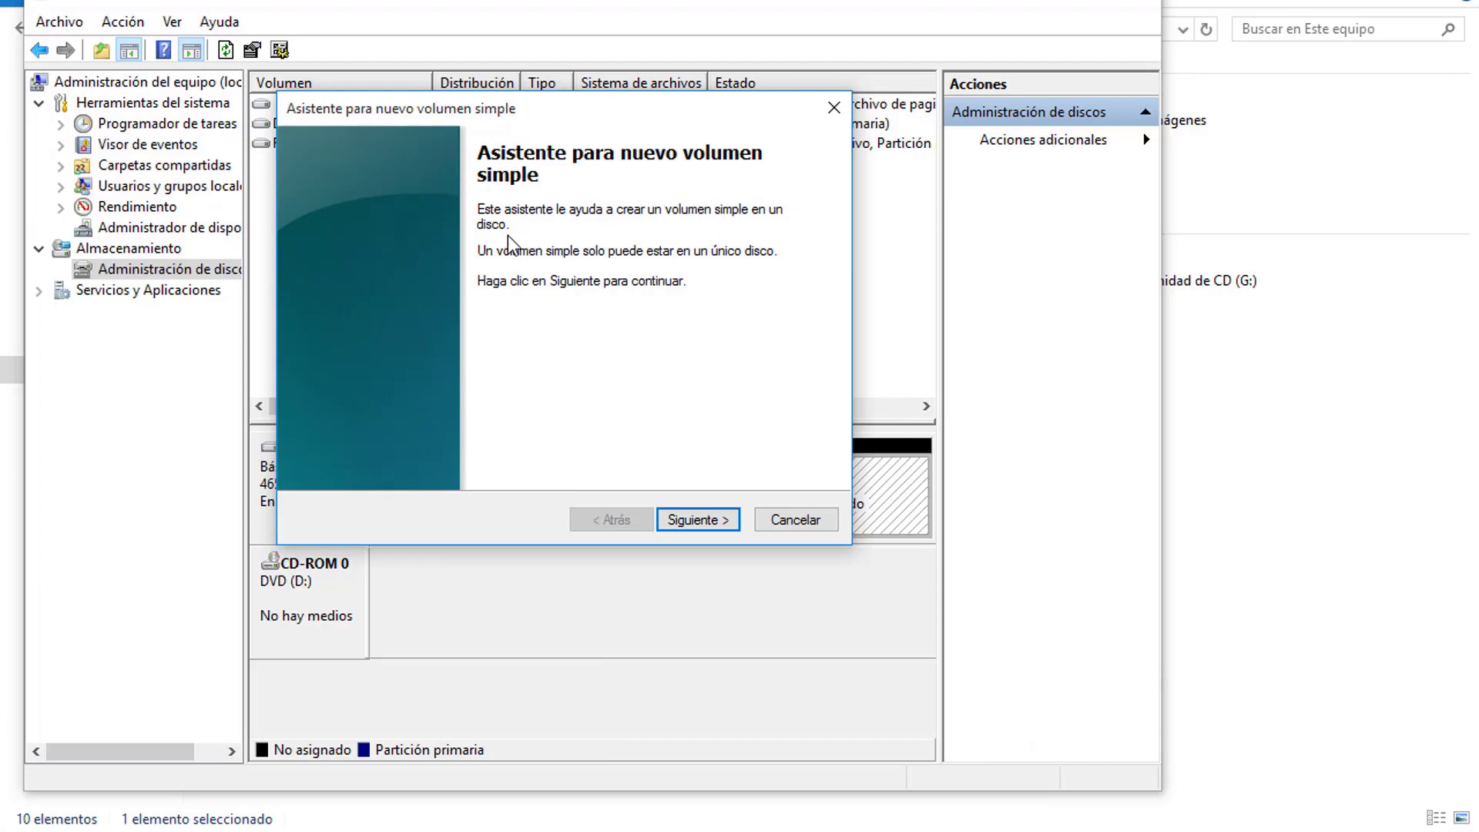
{"action": "left_click", "coordinate": [705, 524]}
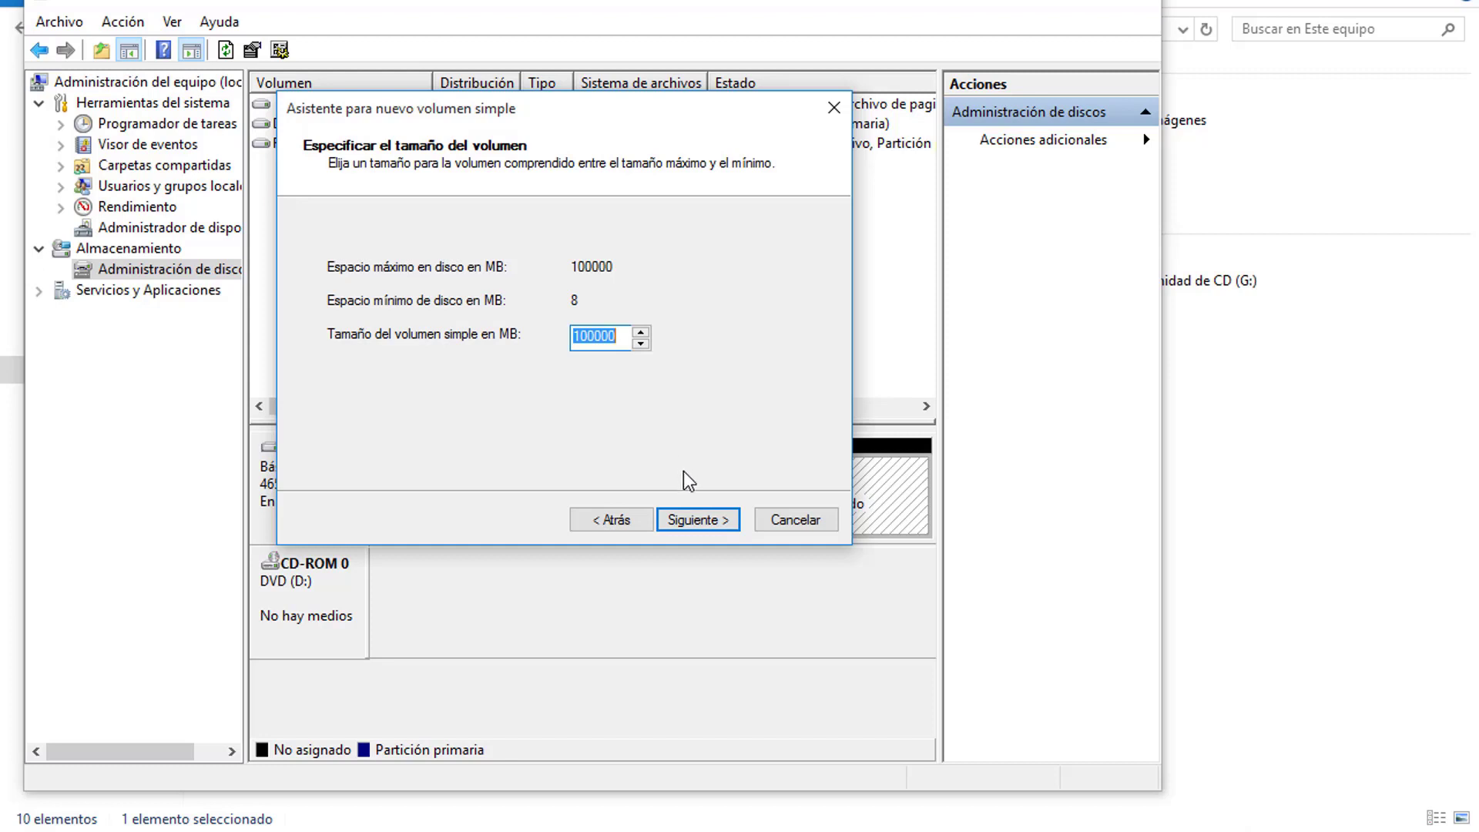
{"action": "left_click", "coordinate": [701, 524]}
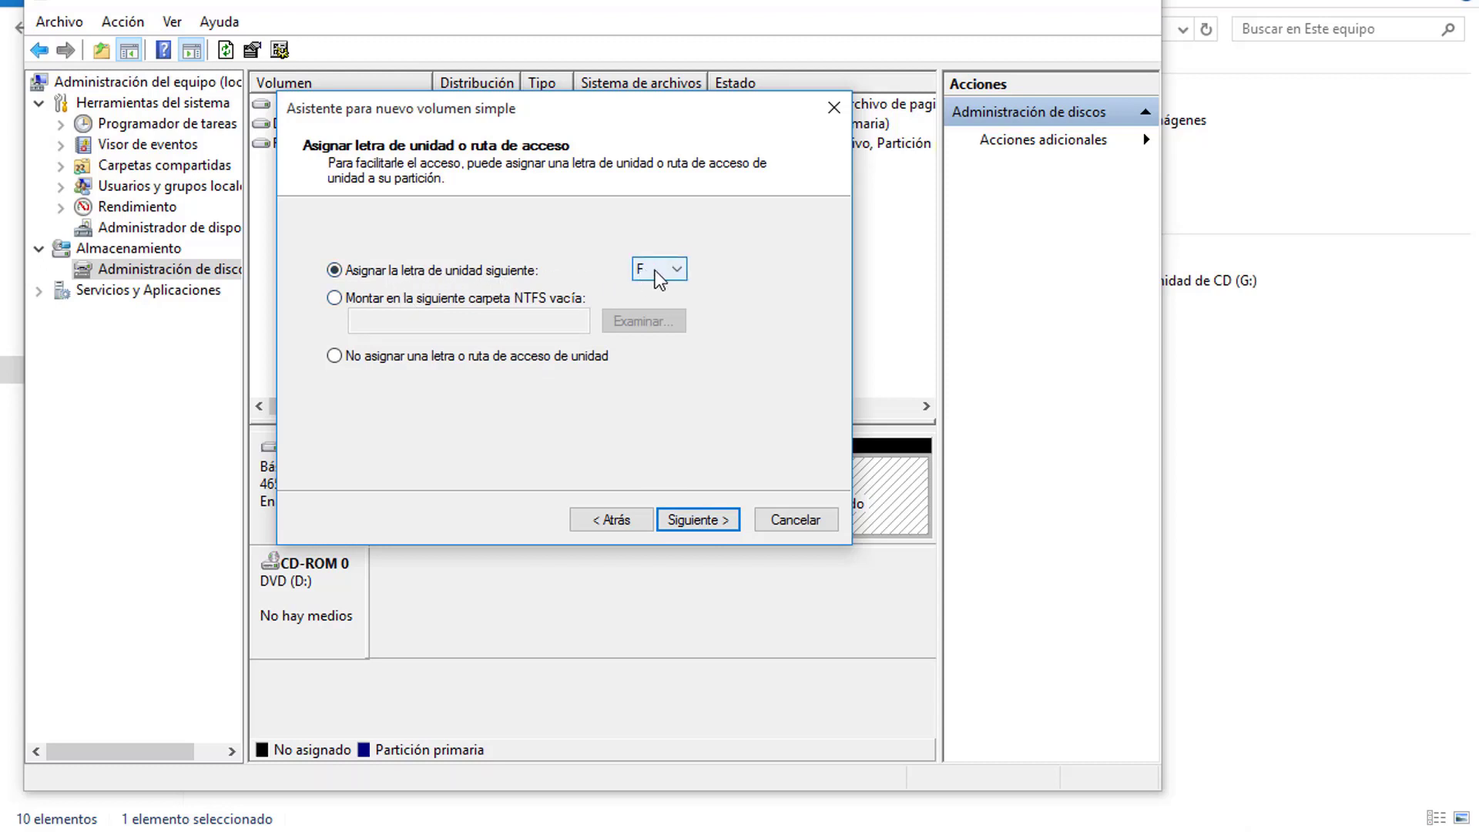
{"action": "left_click", "coordinate": [680, 275]}
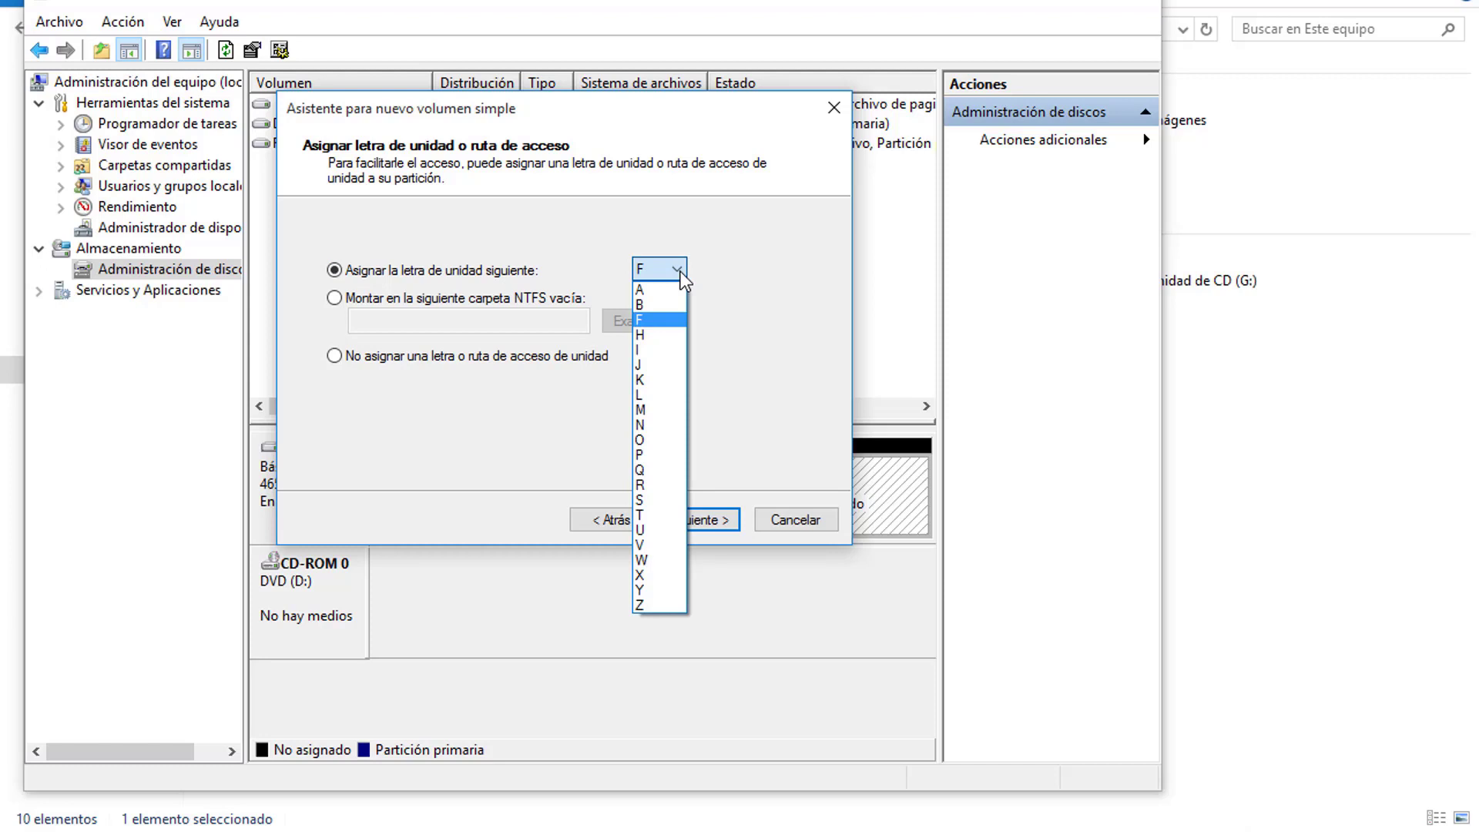
{"action": "left_click", "coordinate": [679, 275]}
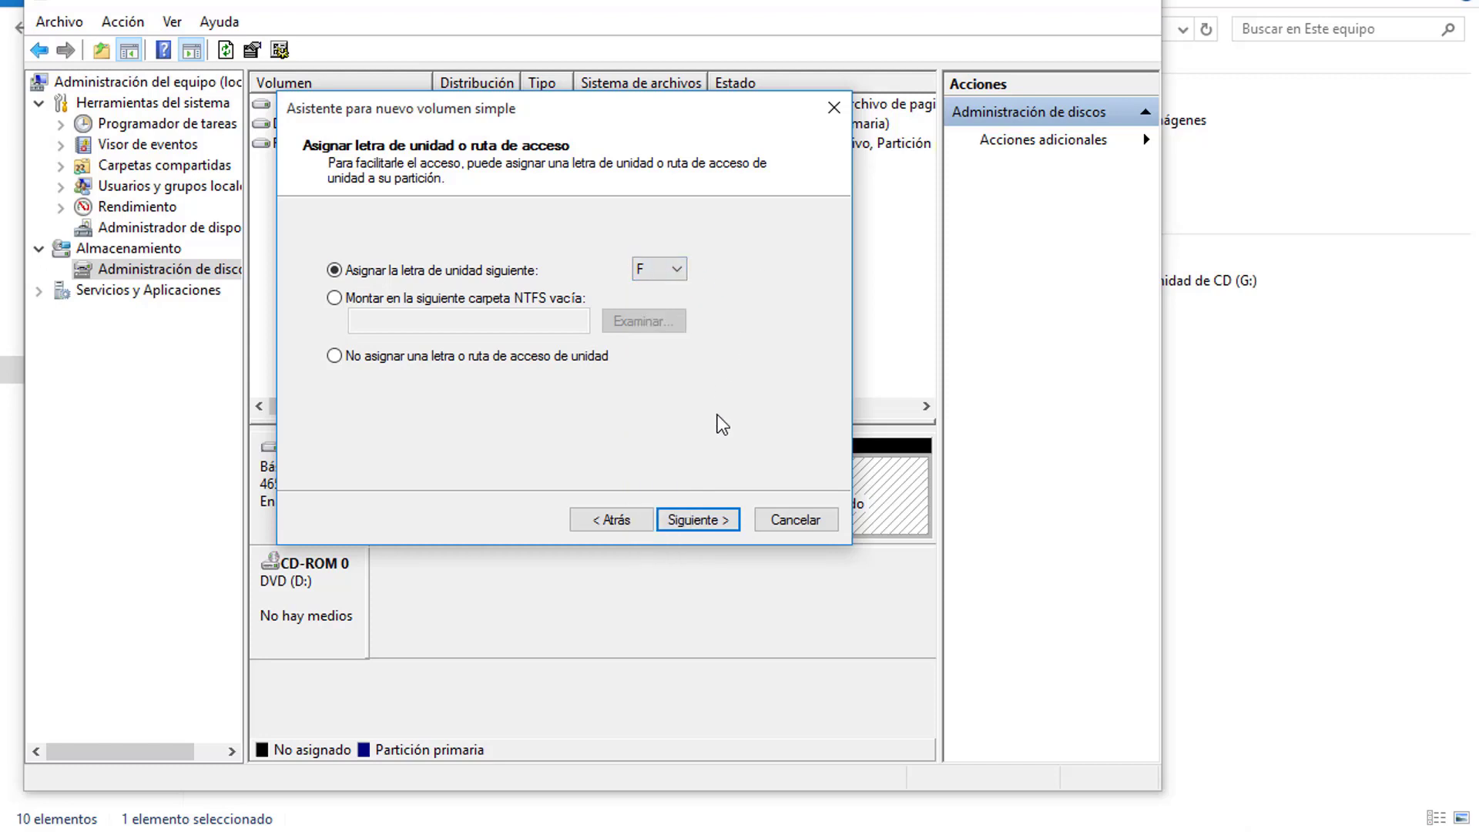
{"action": "left_click", "coordinate": [701, 522]}
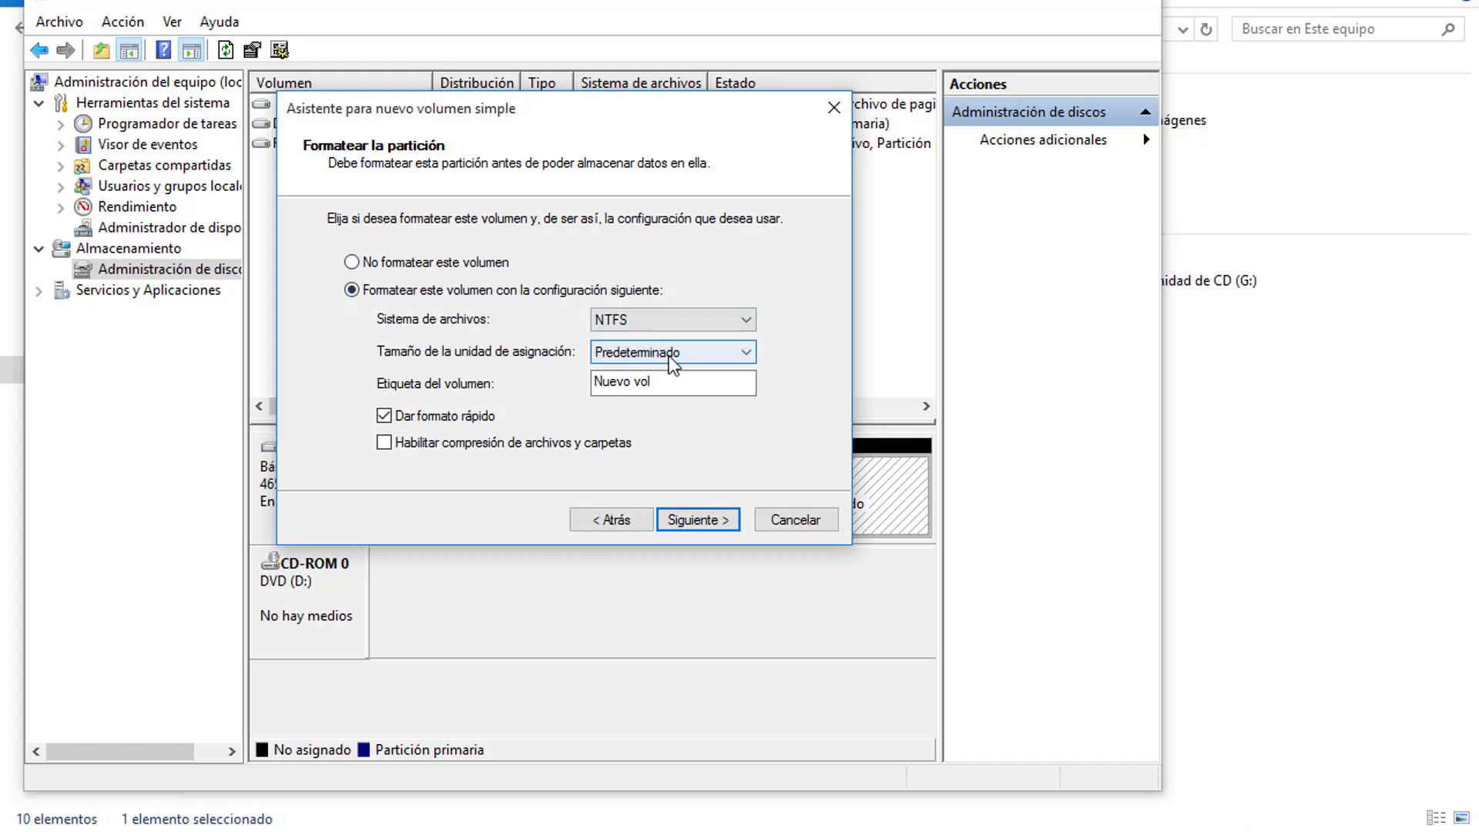
{"action": "left_click", "coordinate": [703, 524]}
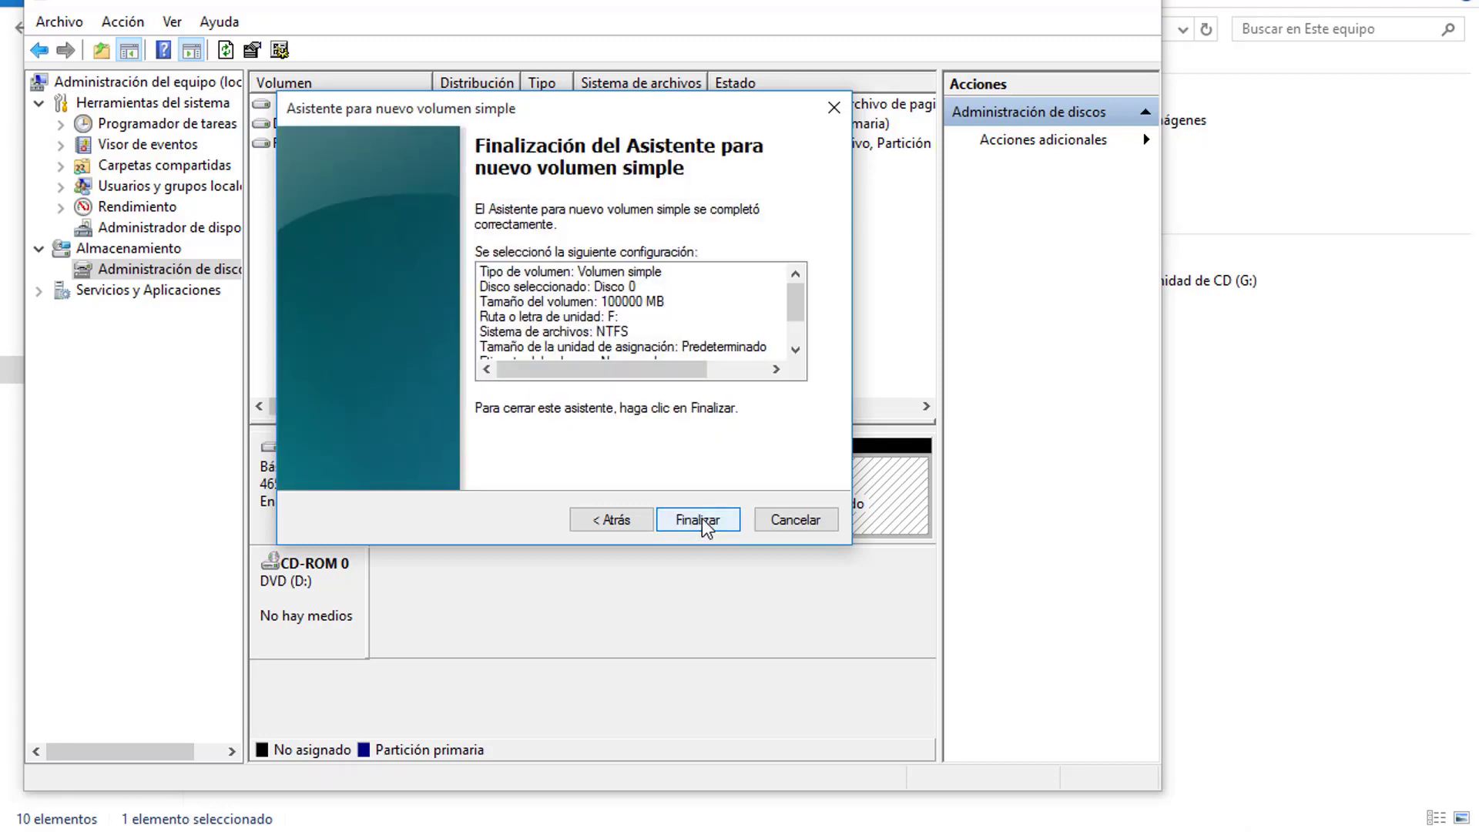
{"action": "left_click", "coordinate": [705, 524]}
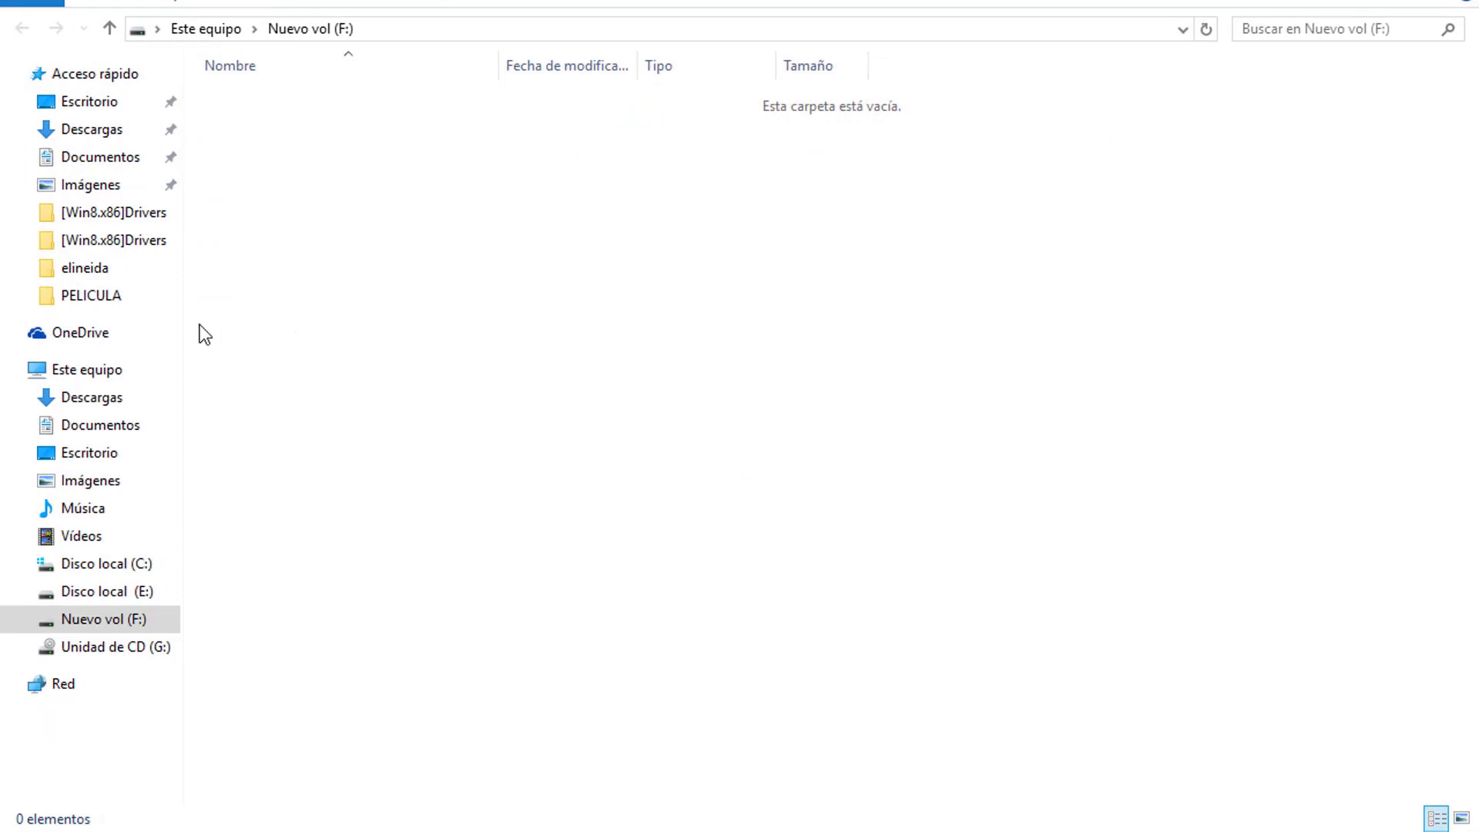
- Return to the This PC overview in File Explorer and check the new F: volume's total and available space
{"action": "left_click", "coordinate": [73, 376]}
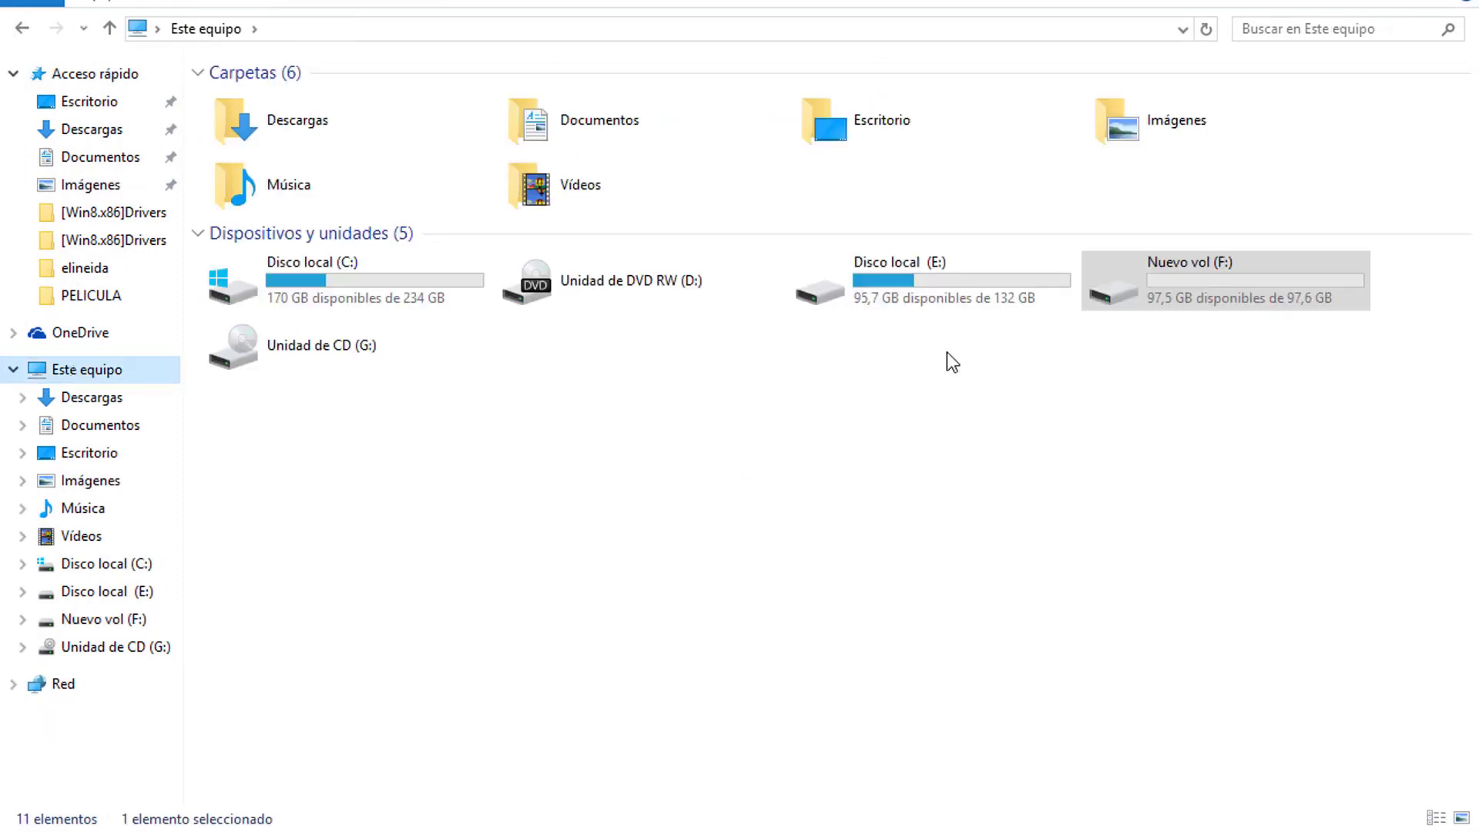
{"action": "left_click", "coordinate": [1218, 391]}
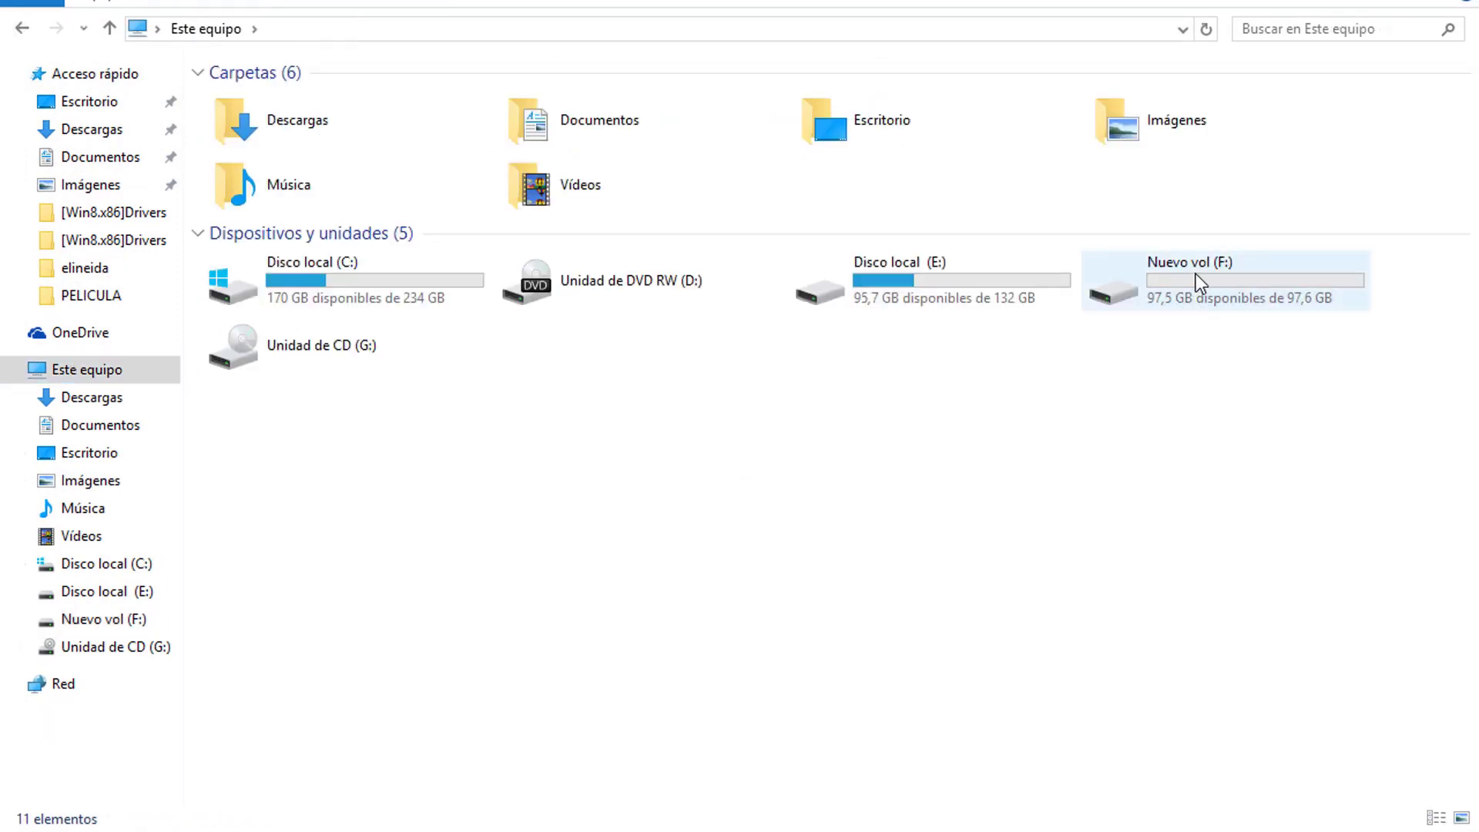
{"action": "mouse_move", "coordinate": [1180, 290]}
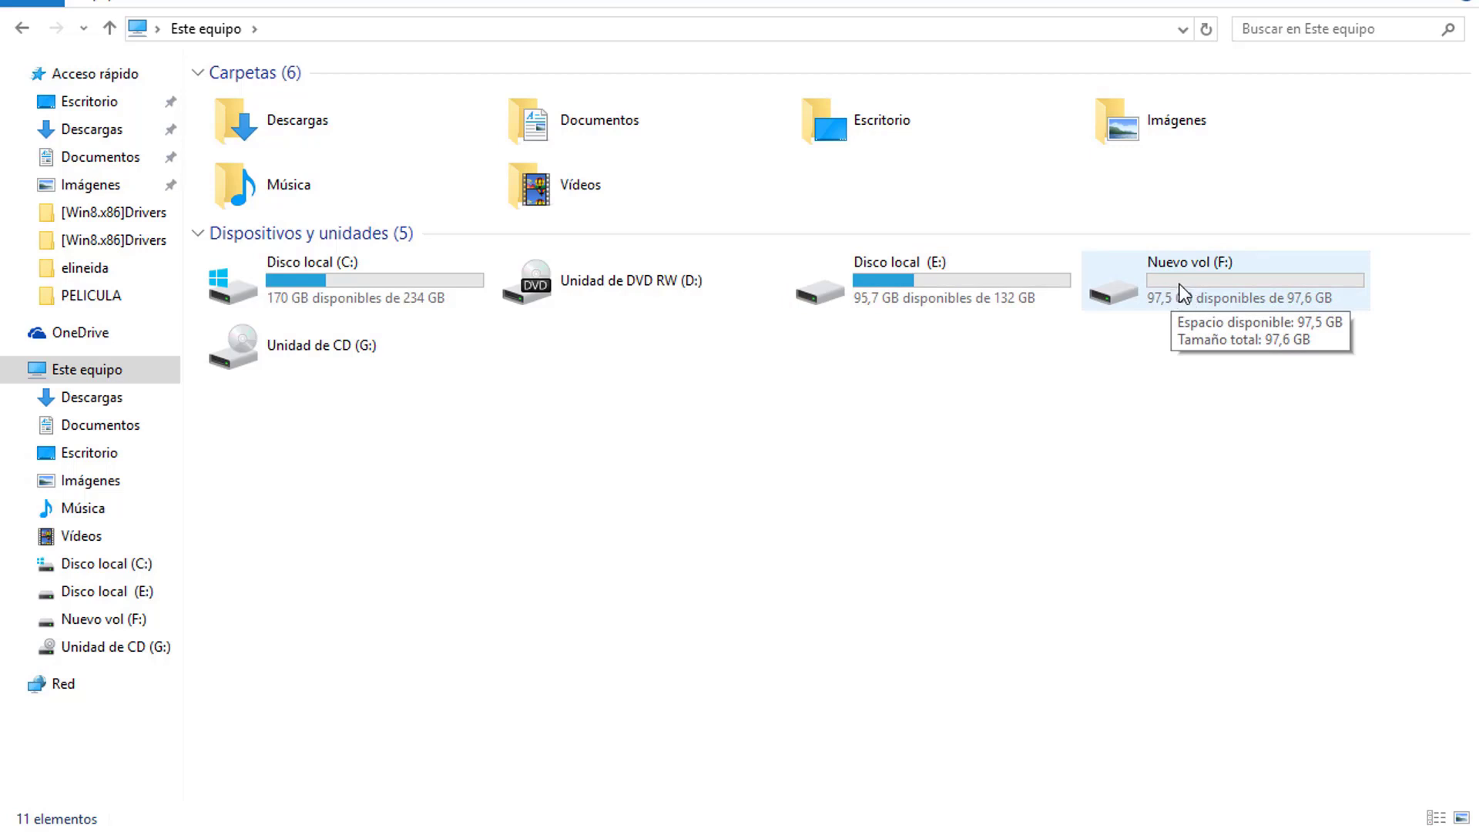
- Rename the F: volume with the owner's first name, granting administrator permission for the change
{"action": "right_click", "coordinate": [1191, 279]}
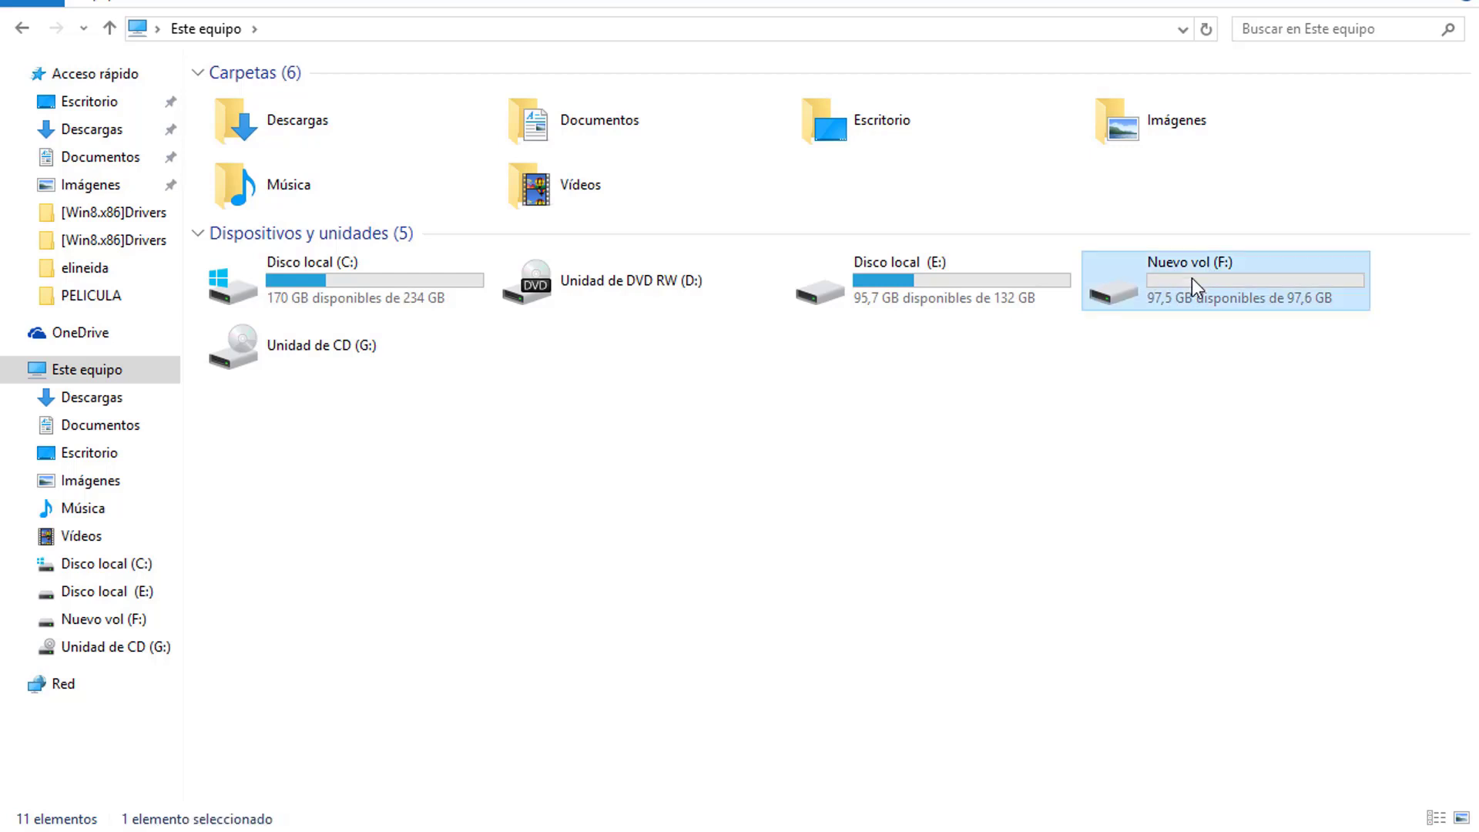
{"action": "left_click", "coordinate": [1219, 735]}
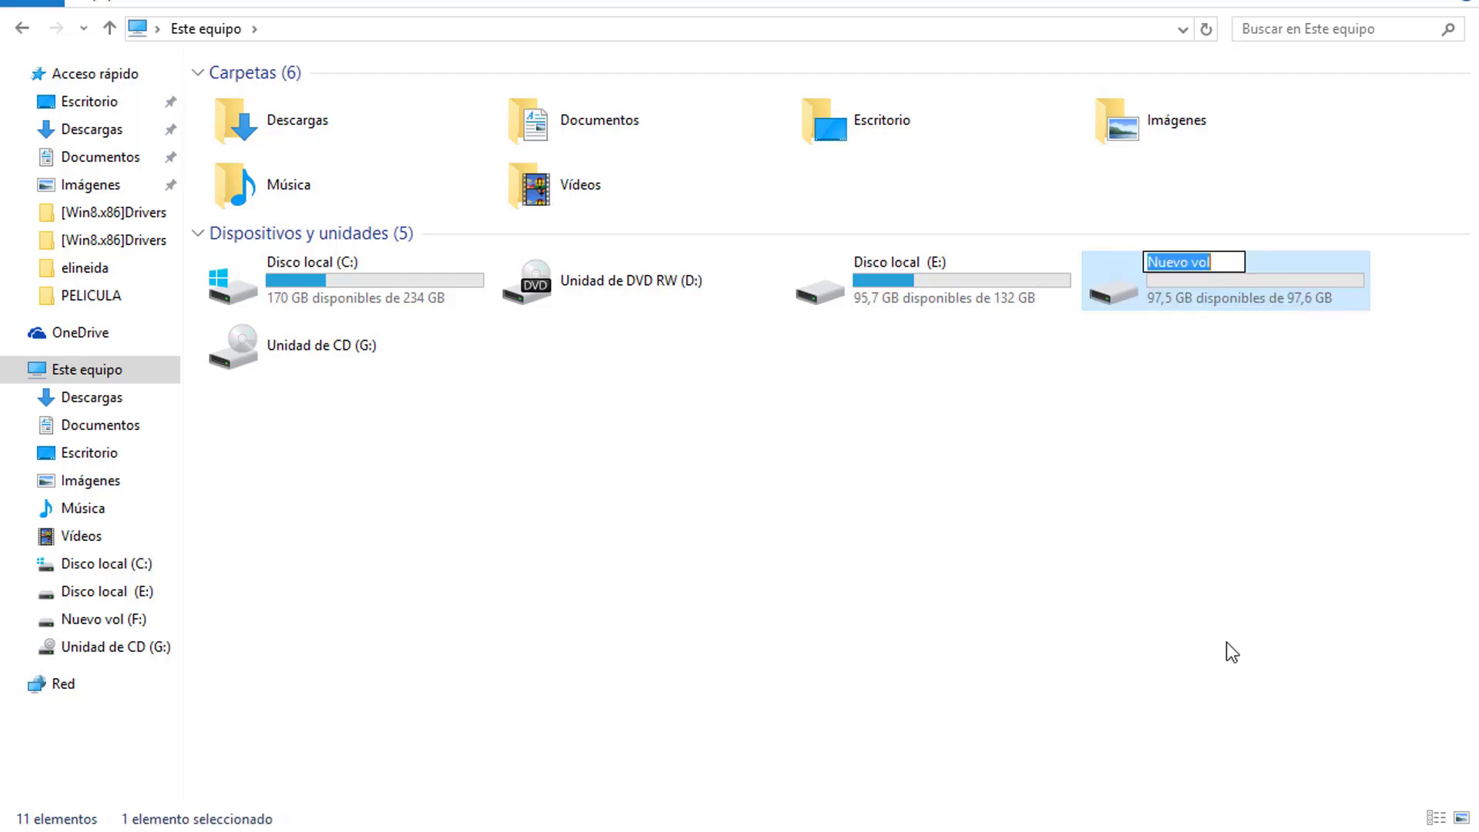
{"action": "type", "text": "DI"}
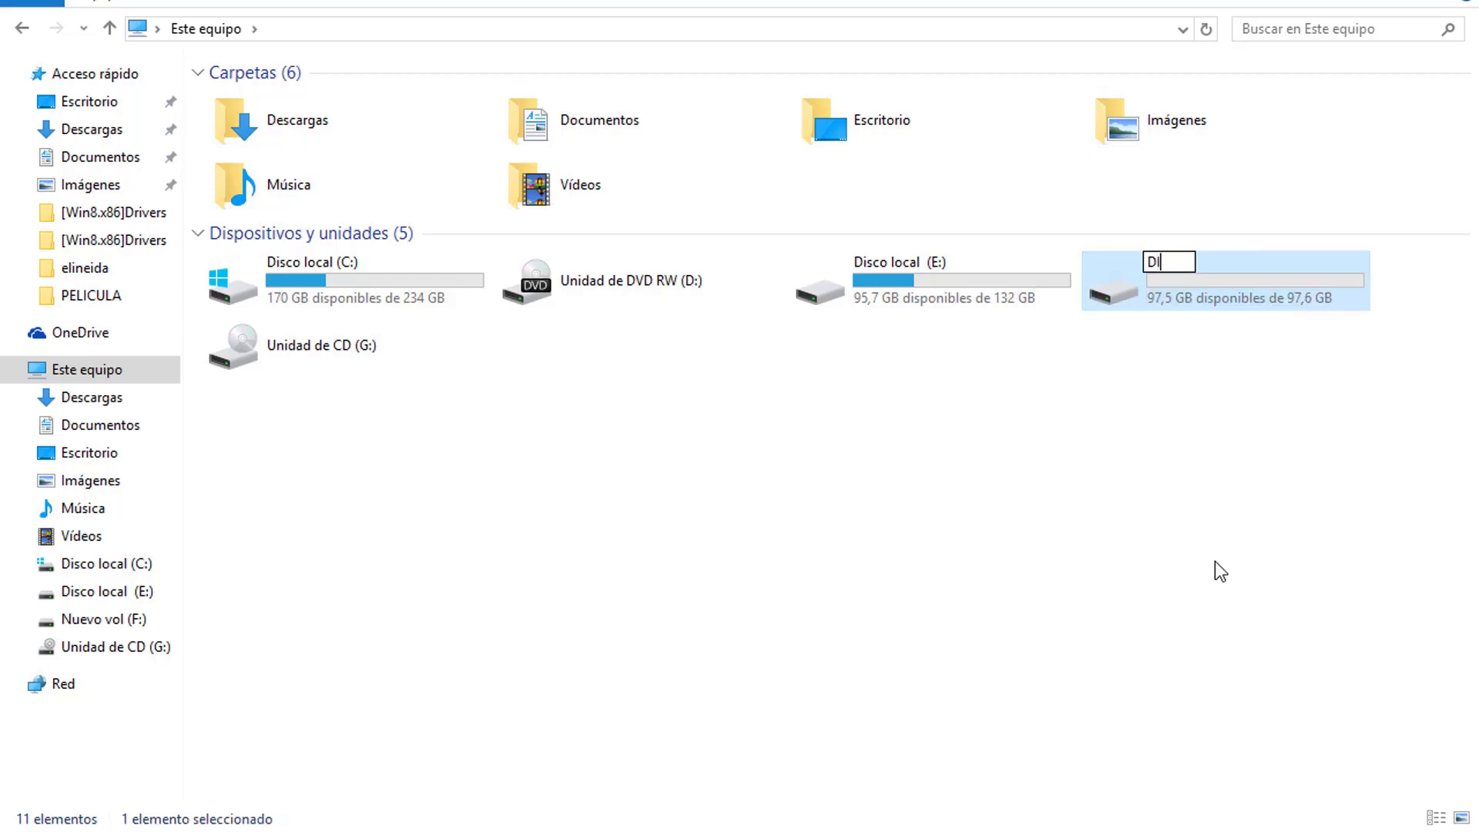
{"action": "type", "text": "ONNY"}
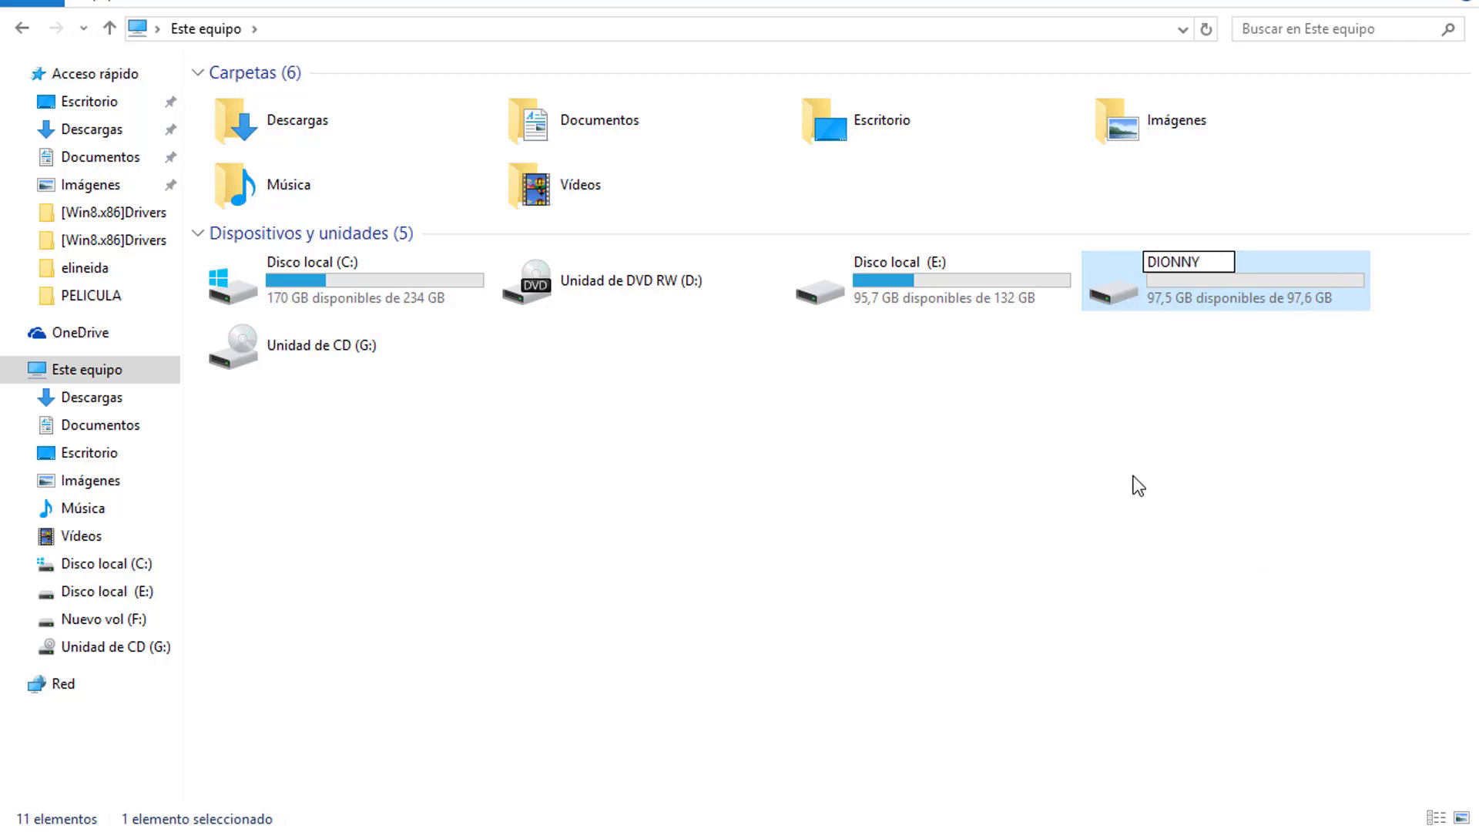
{"action": "key", "text": "Return"}
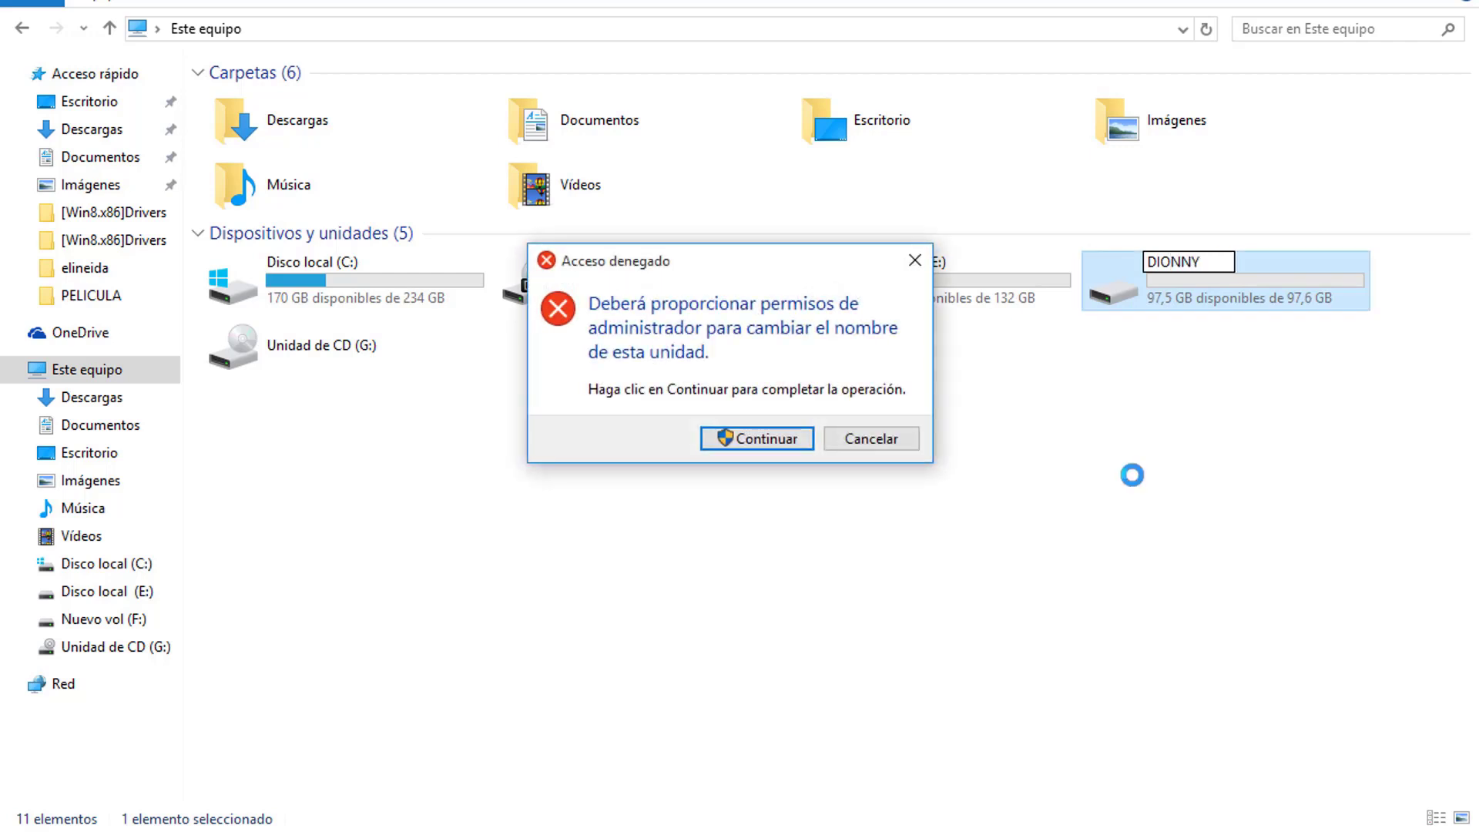
{"action": "left_click", "coordinate": [770, 442]}
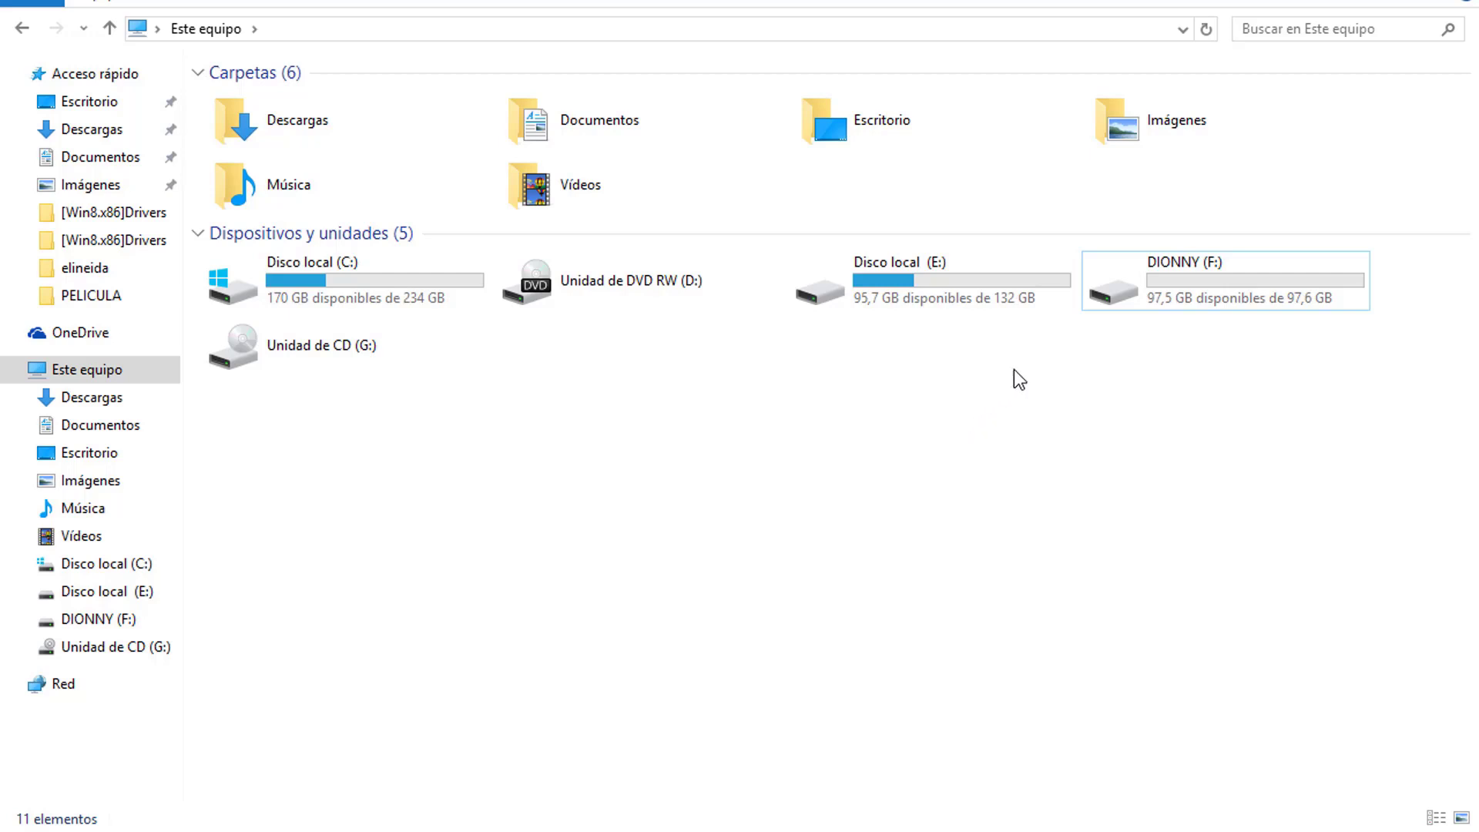
{"action": "right_click", "coordinate": [1180, 284]}
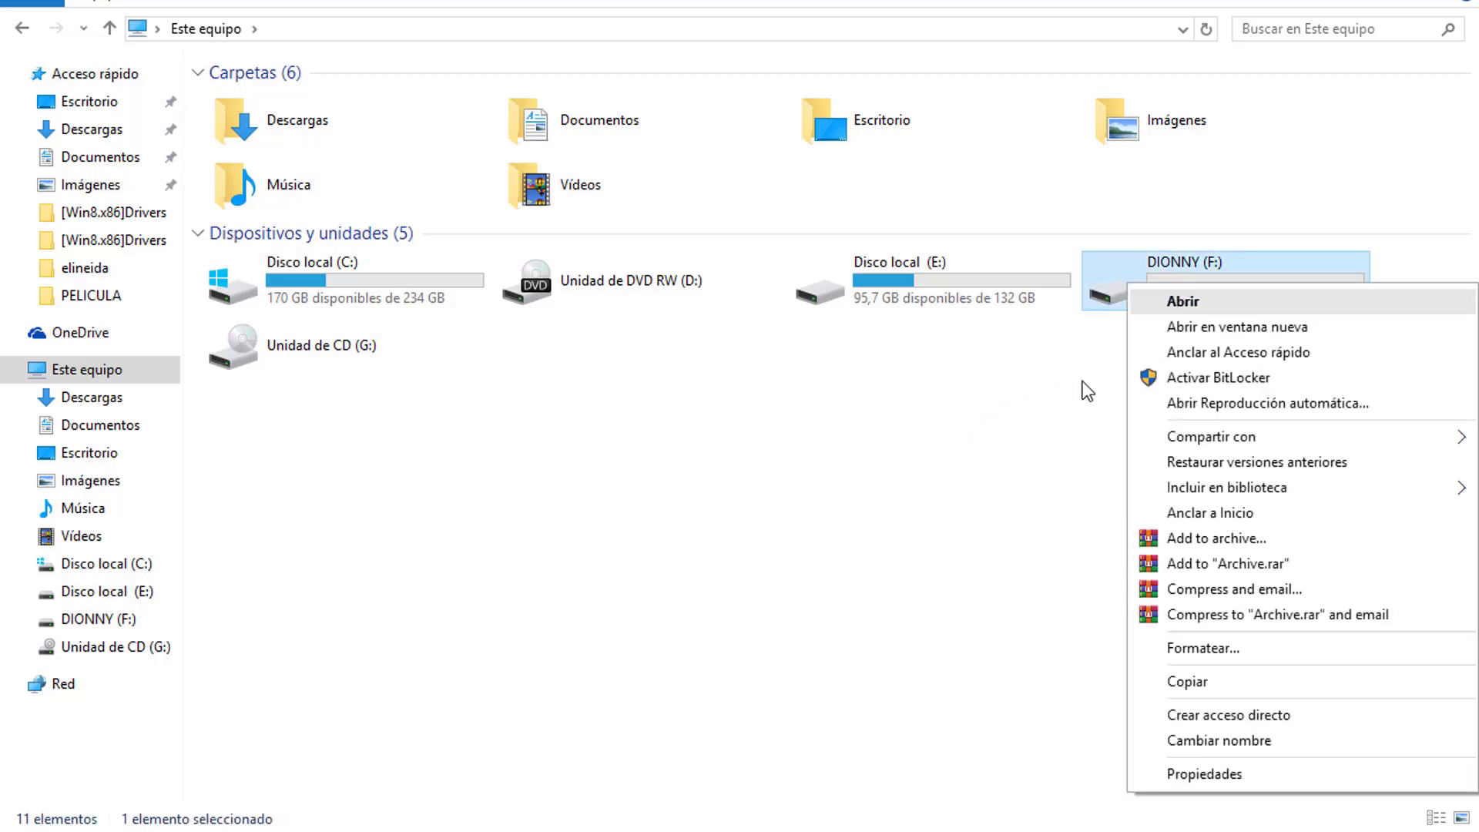
{"action": "left_click", "coordinate": [1043, 413]}
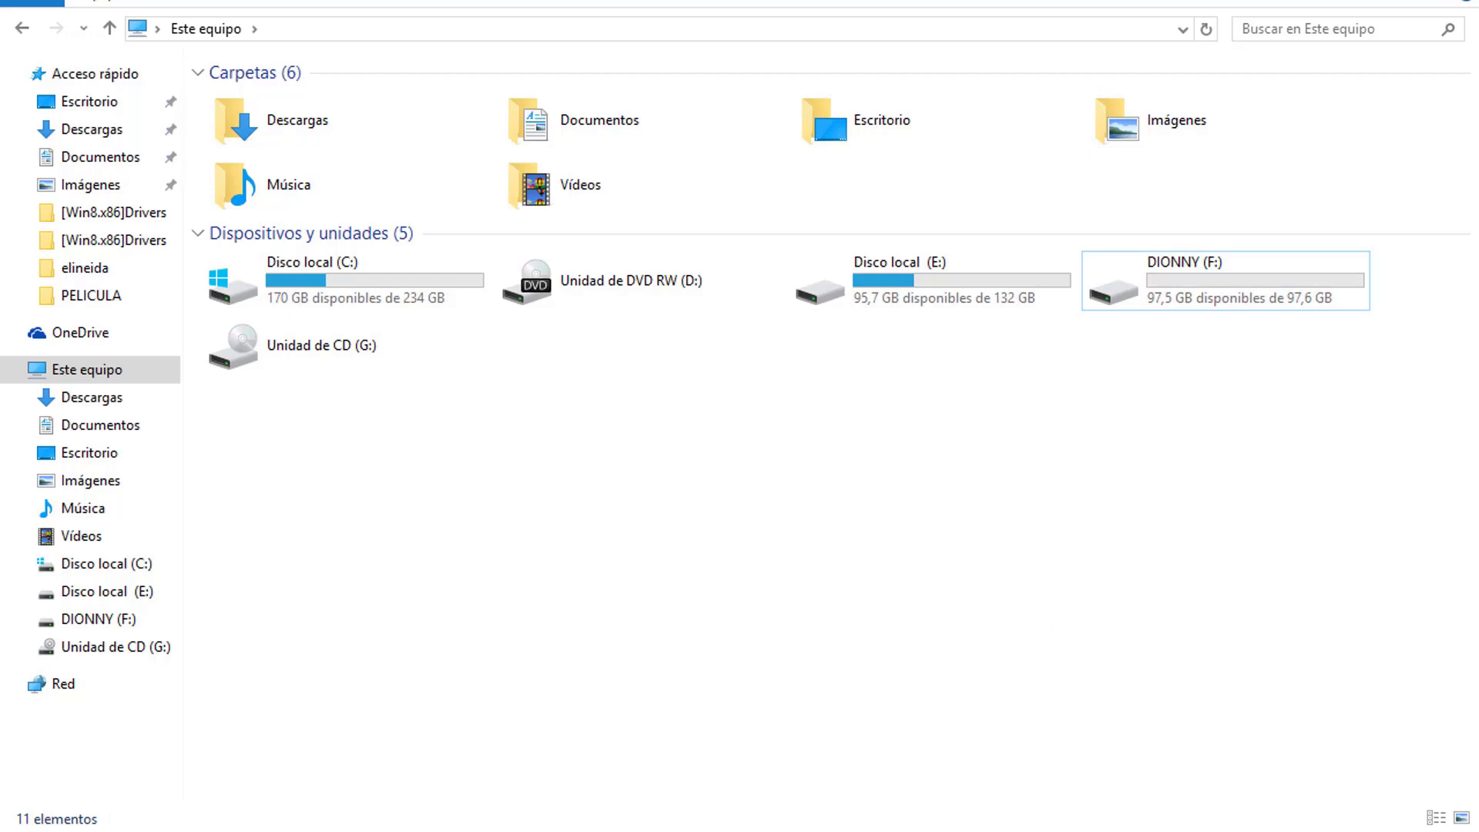
- Switch back to Computer Management and delete the F: volume, accepting the loss of its data
{"action": "left_click", "coordinate": [778, 830]}
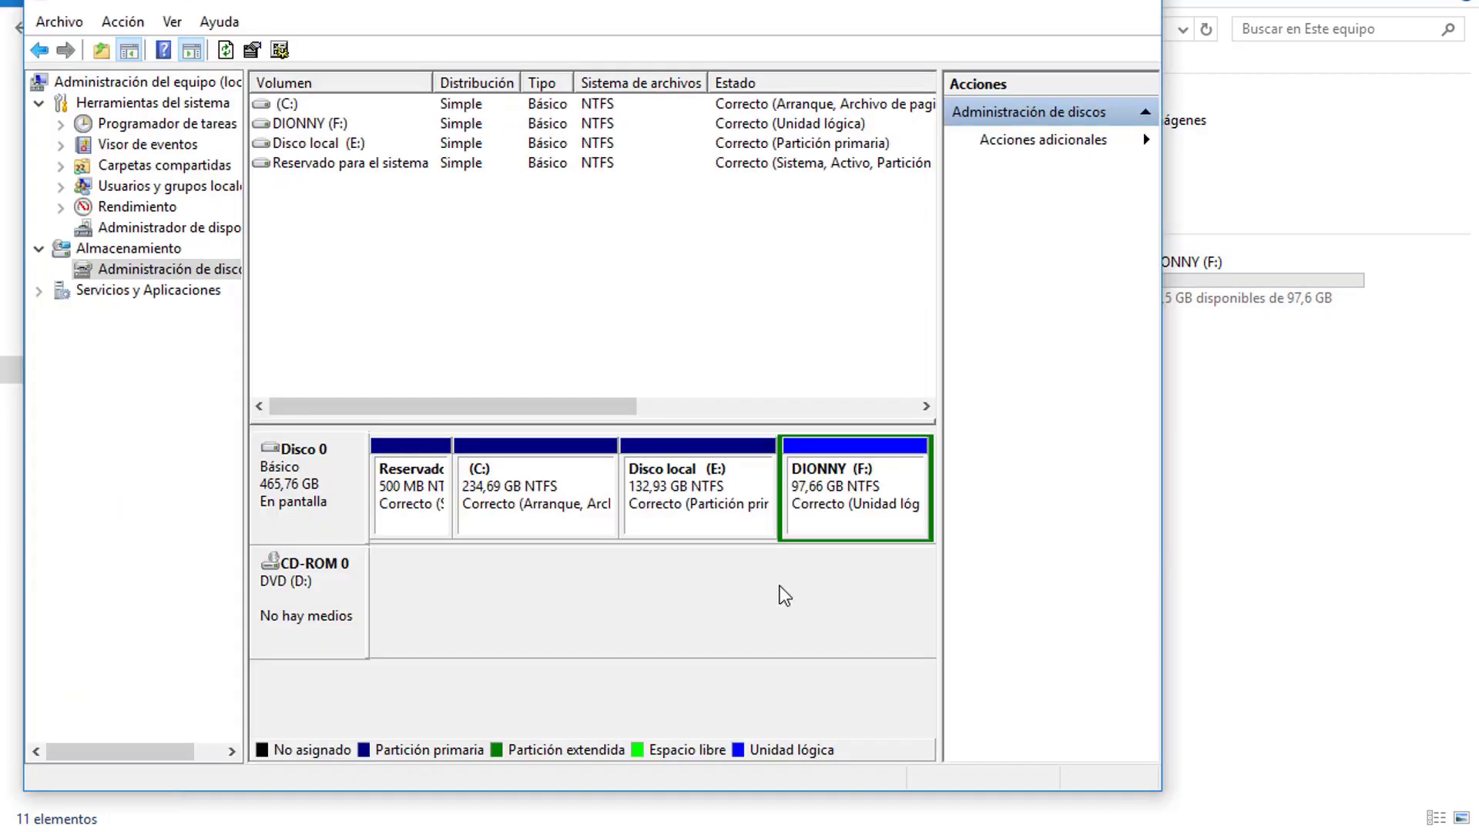
{"action": "right_click", "coordinate": [841, 490]}
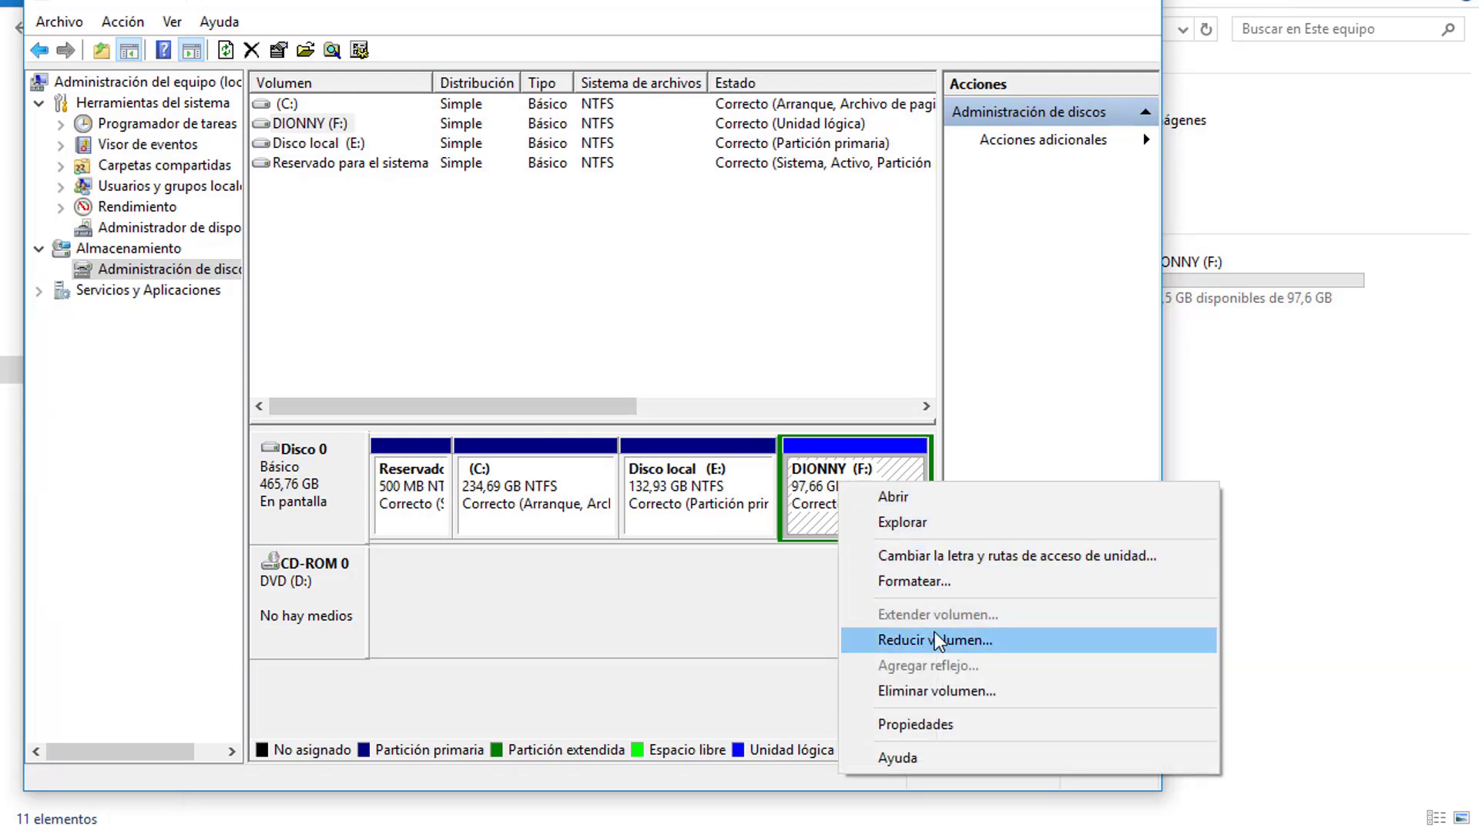
{"action": "left_click", "coordinate": [937, 692]}
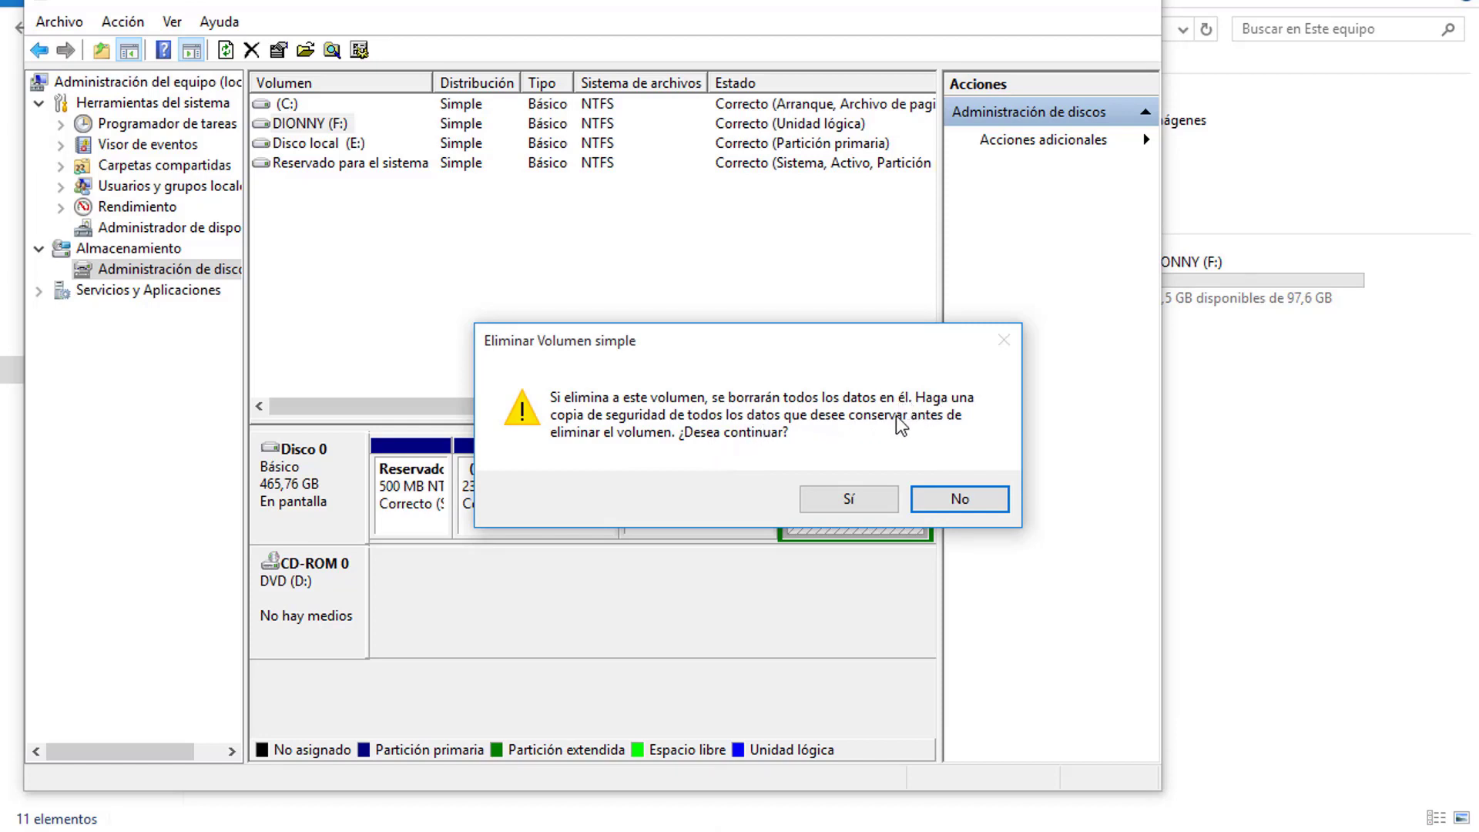
{"action": "left_click", "coordinate": [847, 498]}
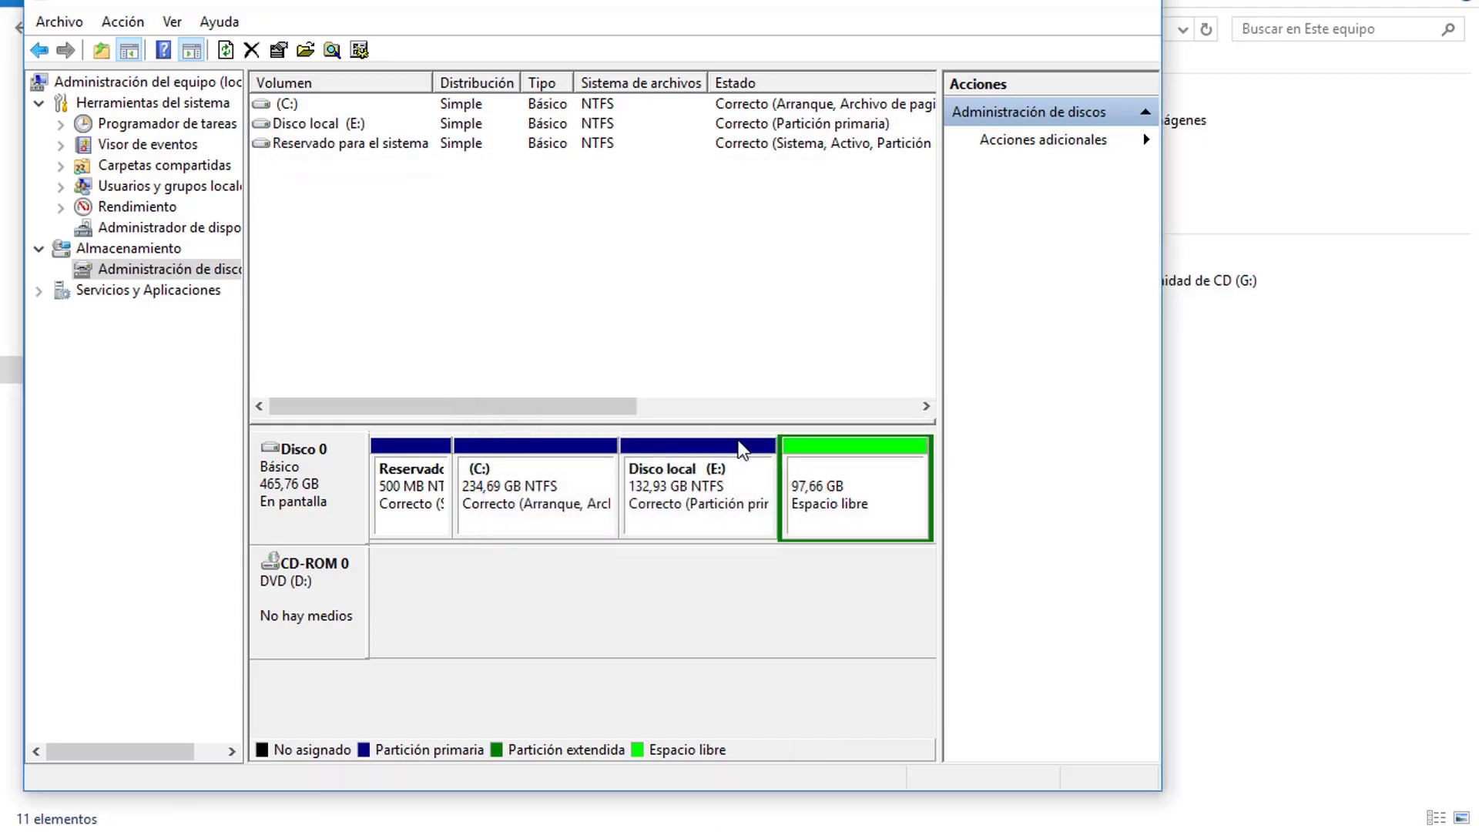
- Delete the empty extended partition left on Disco 0, accepting the loss of access to it
{"action": "right_click", "coordinate": [829, 489]}
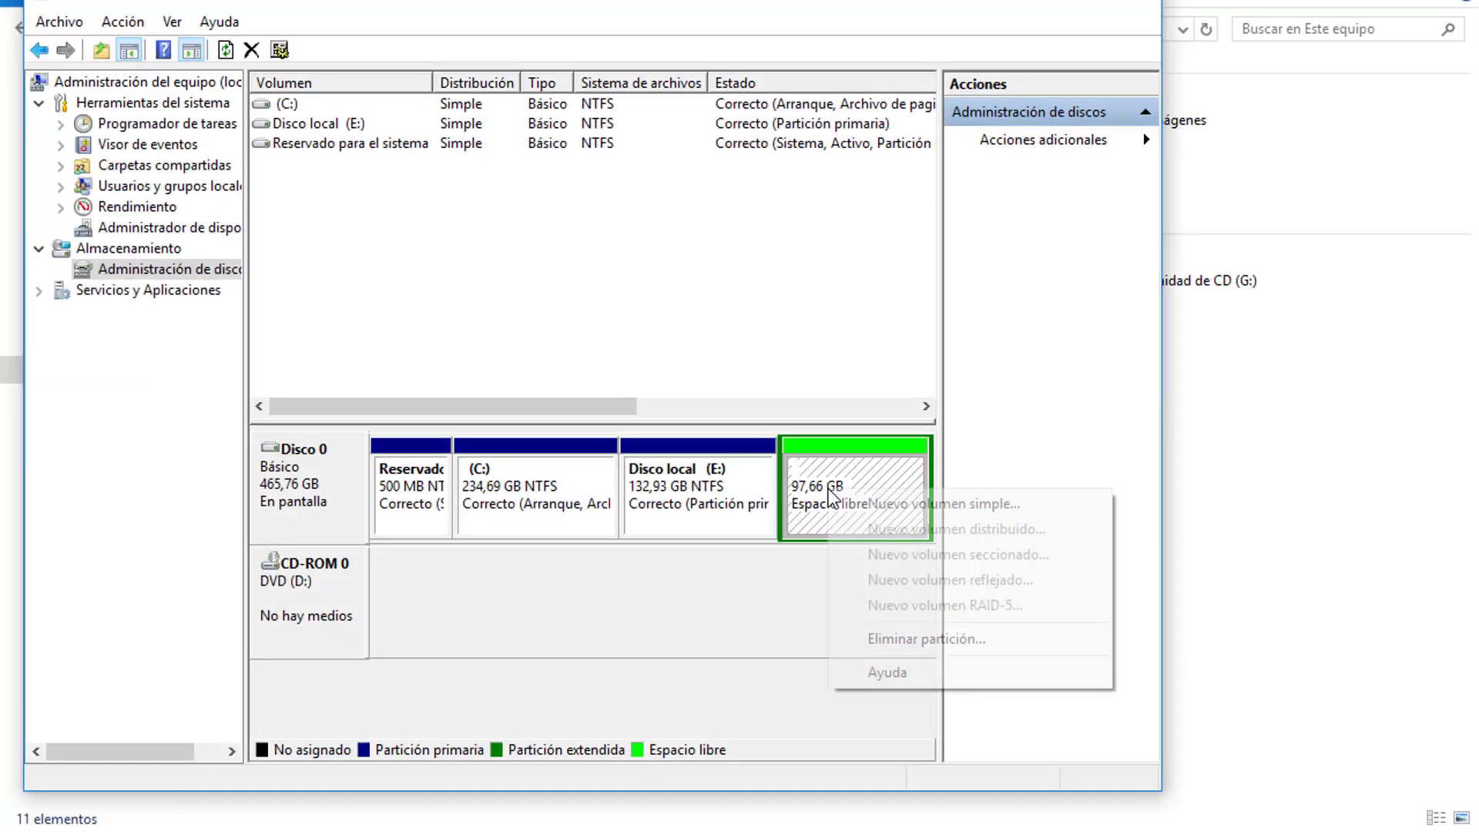
{"action": "left_click", "coordinate": [920, 639]}
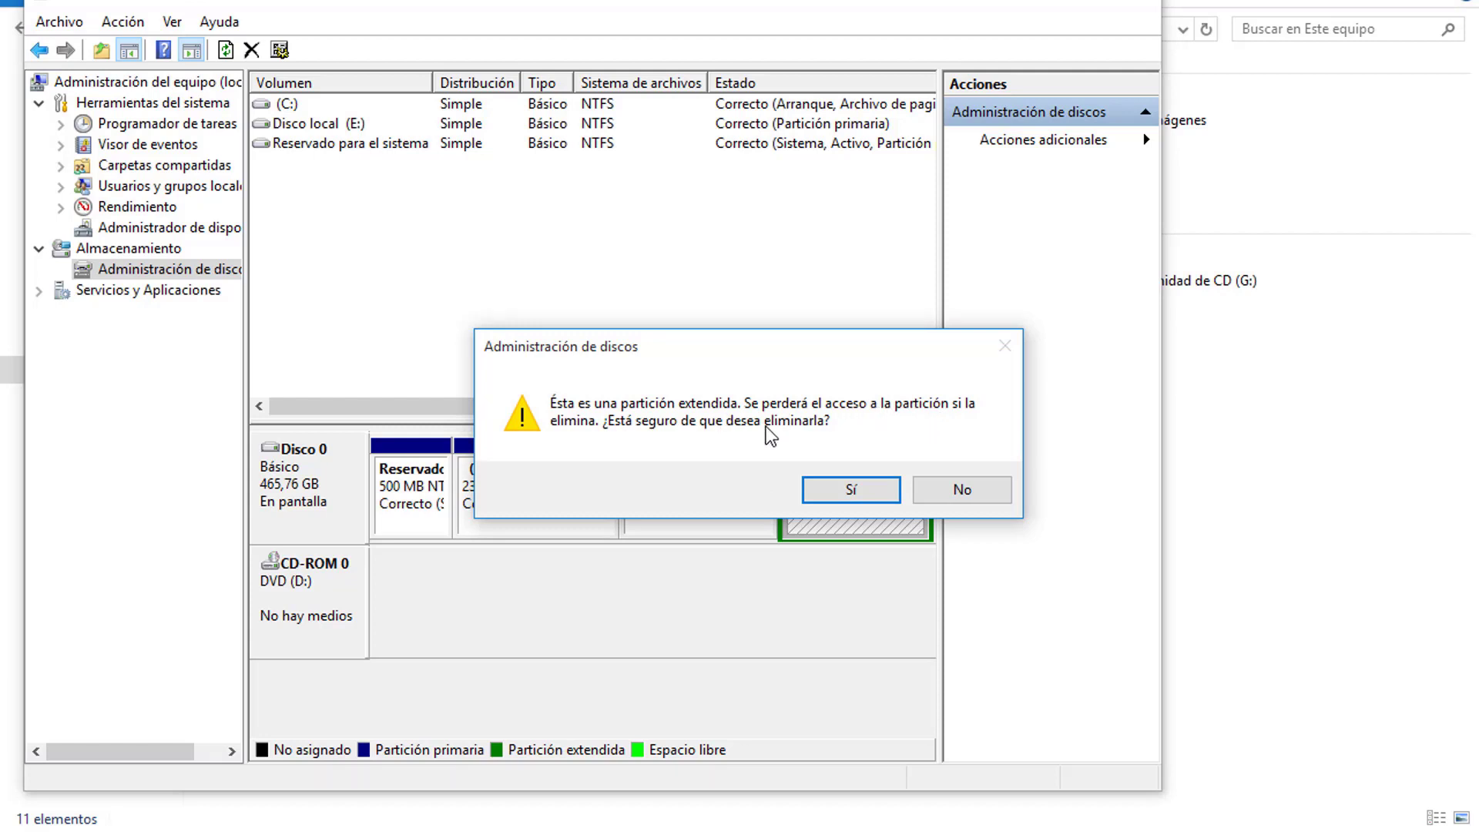
{"action": "left_click", "coordinate": [858, 493]}
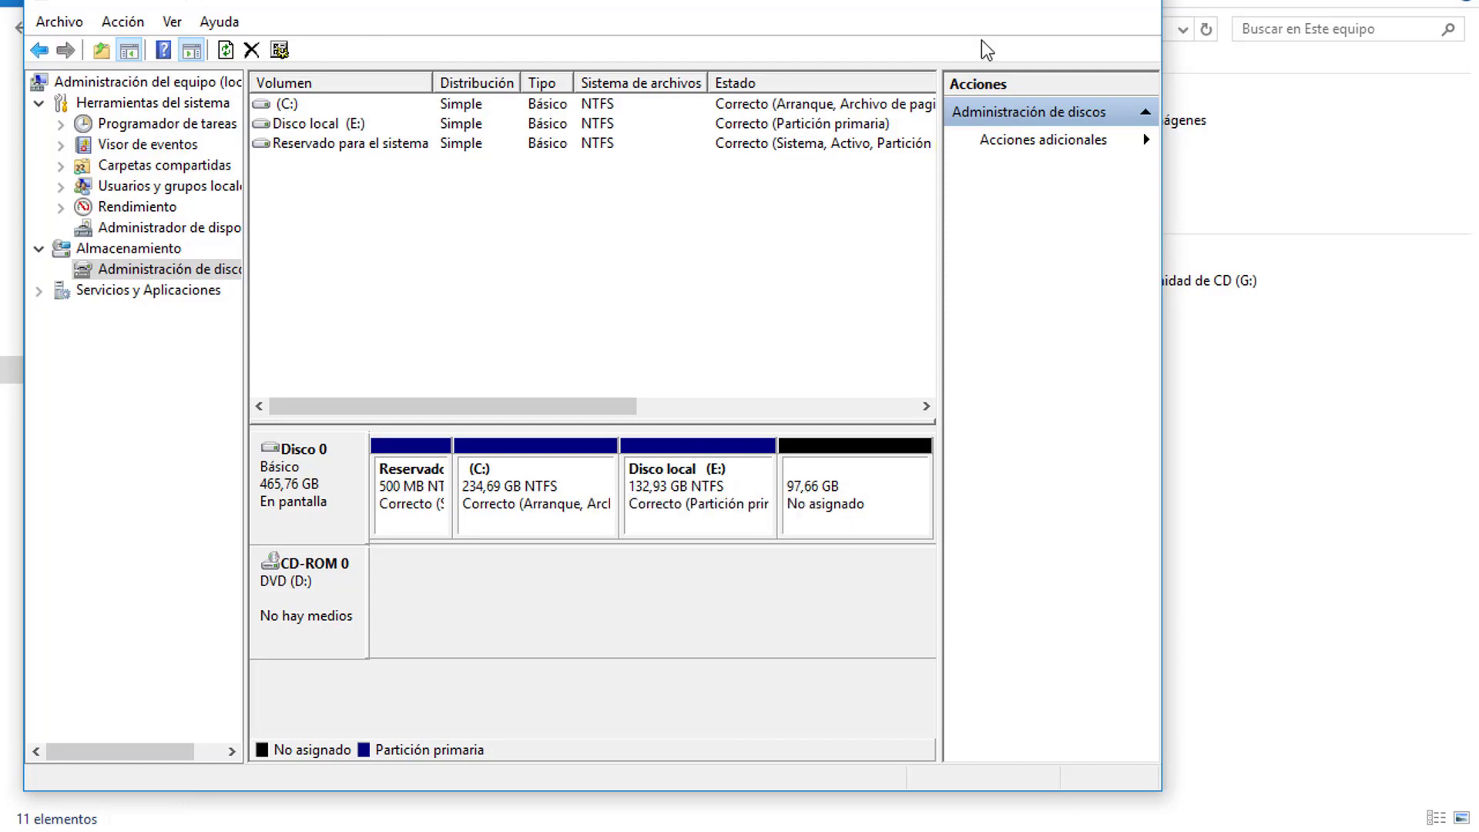
{"action": "left_click", "coordinate": [1029, 3]}
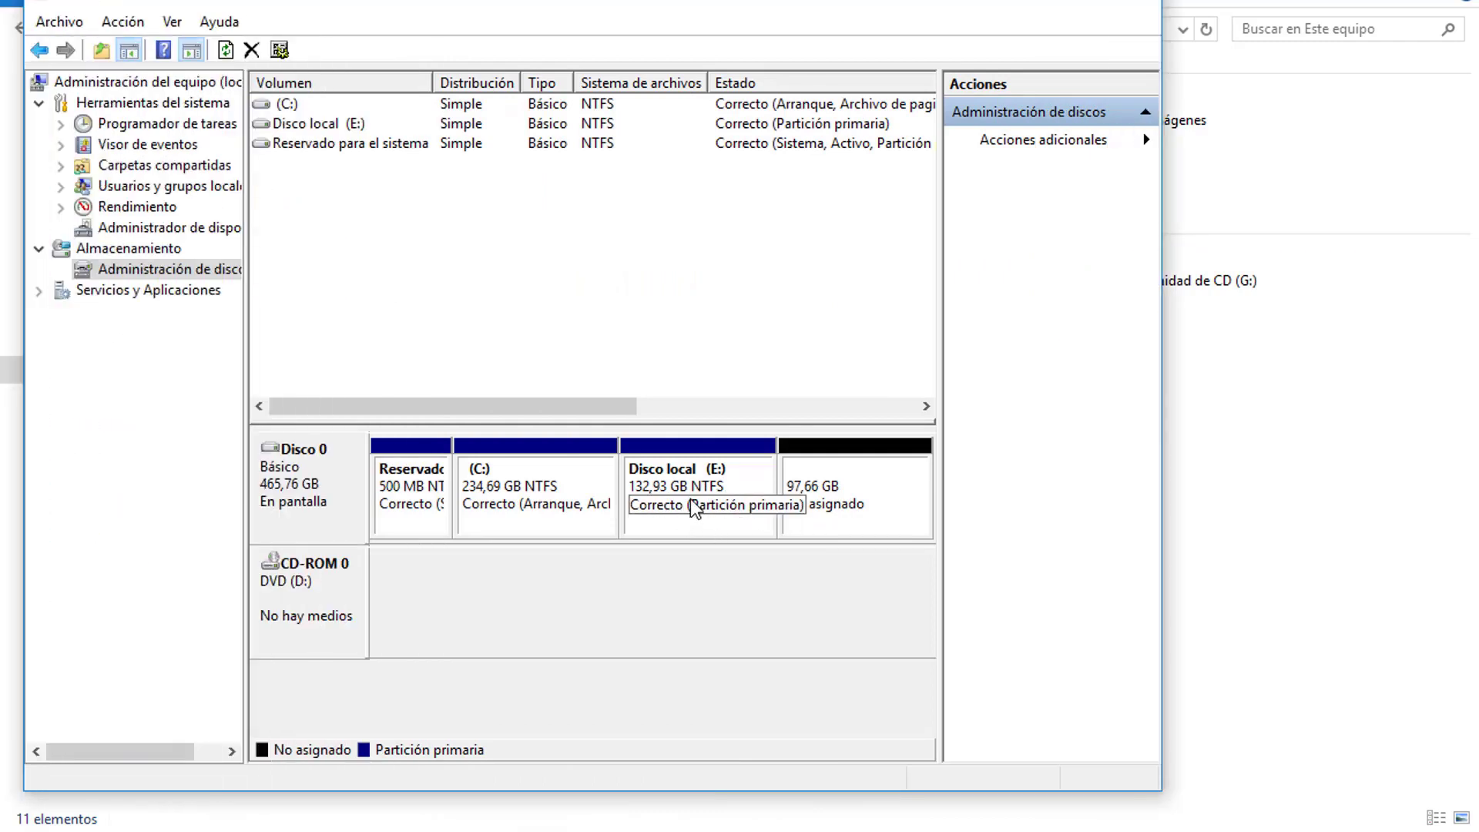
- Extend the E: volume by the full 100000 MB of unallocated space on Disco 0
{"action": "right_click", "coordinate": [692, 502]}
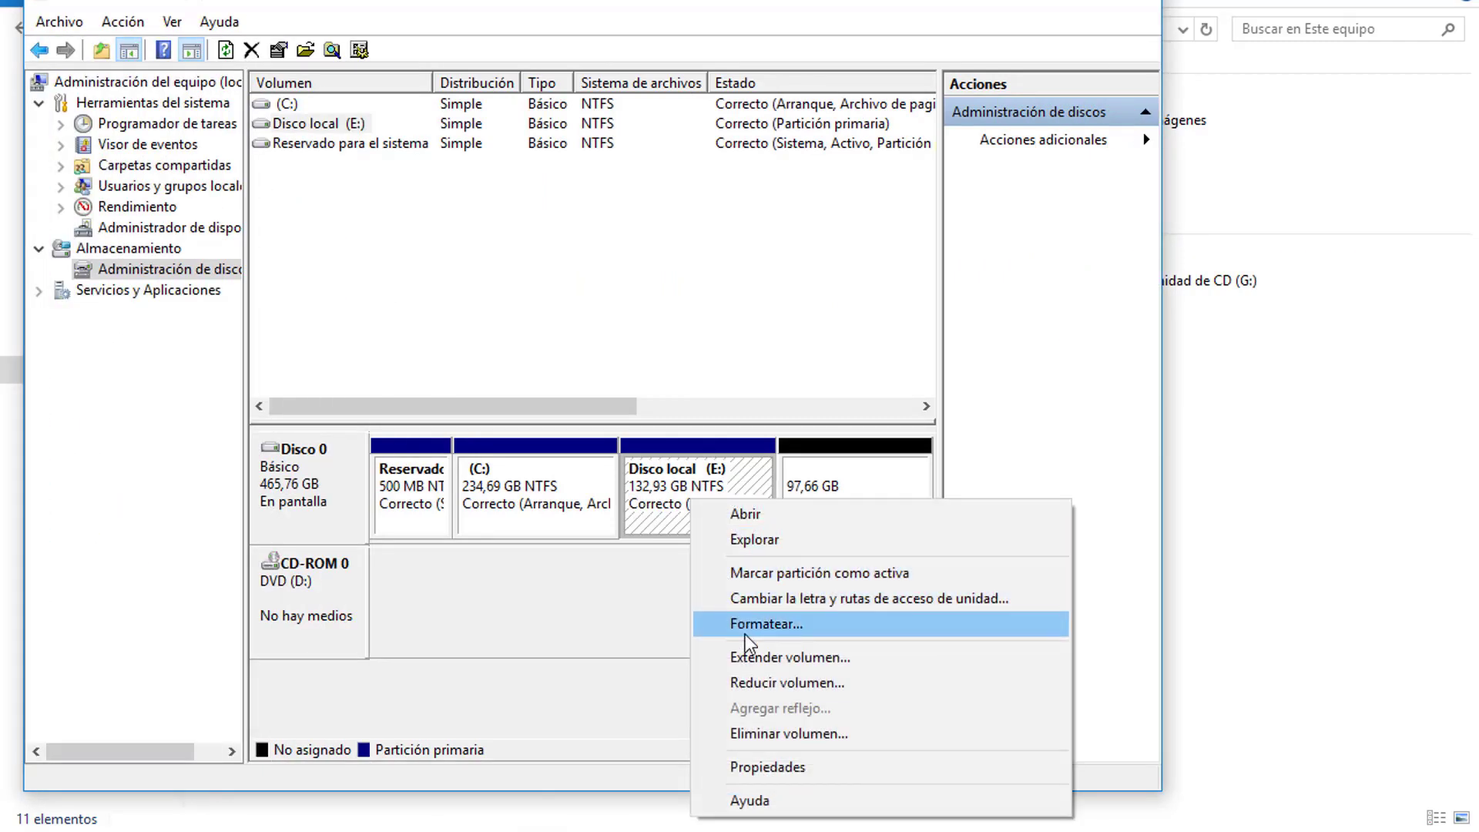
{"action": "left_click", "coordinate": [765, 659]}
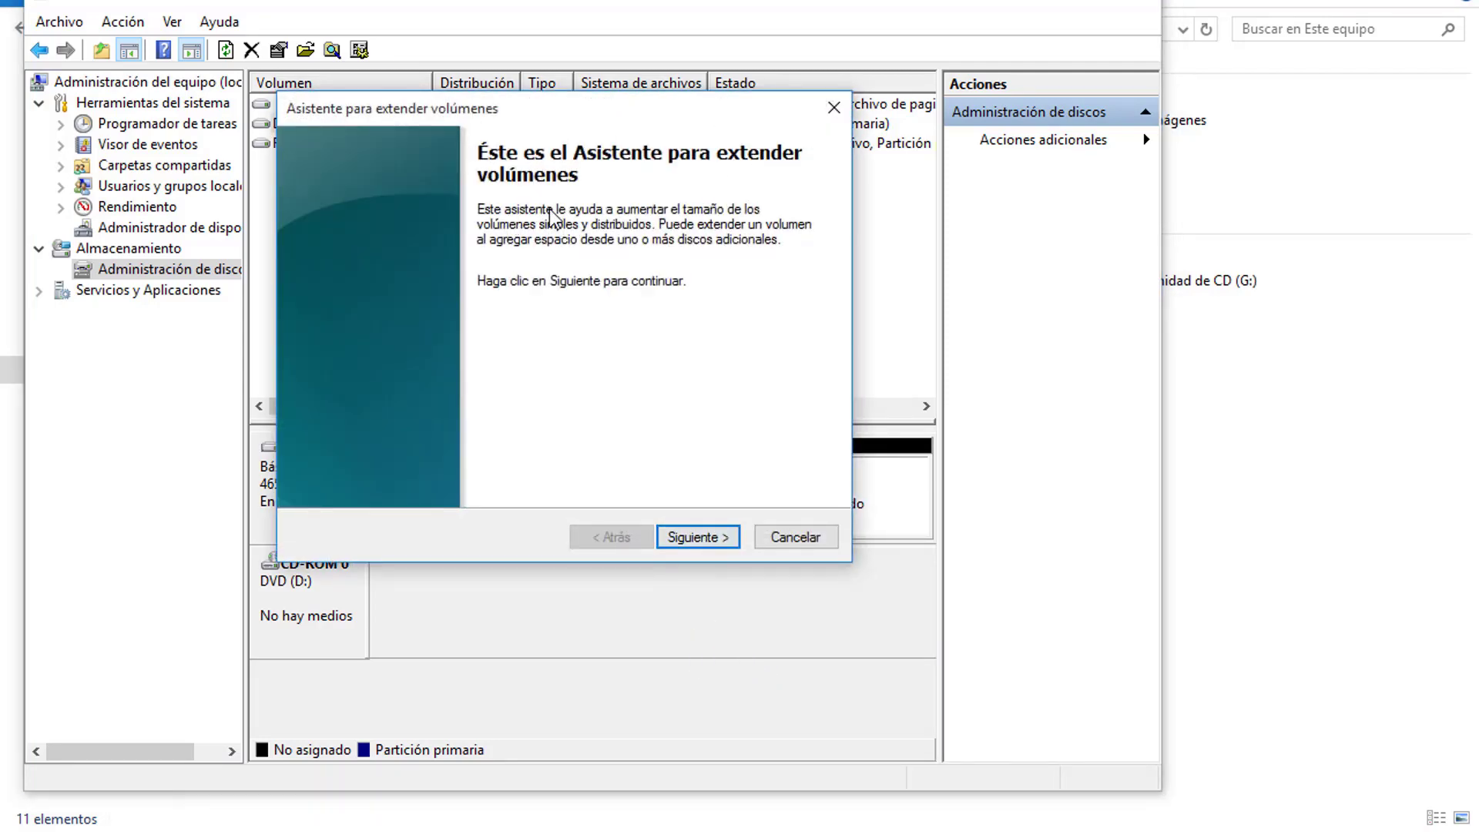
{"action": "left_click", "coordinate": [706, 536]}
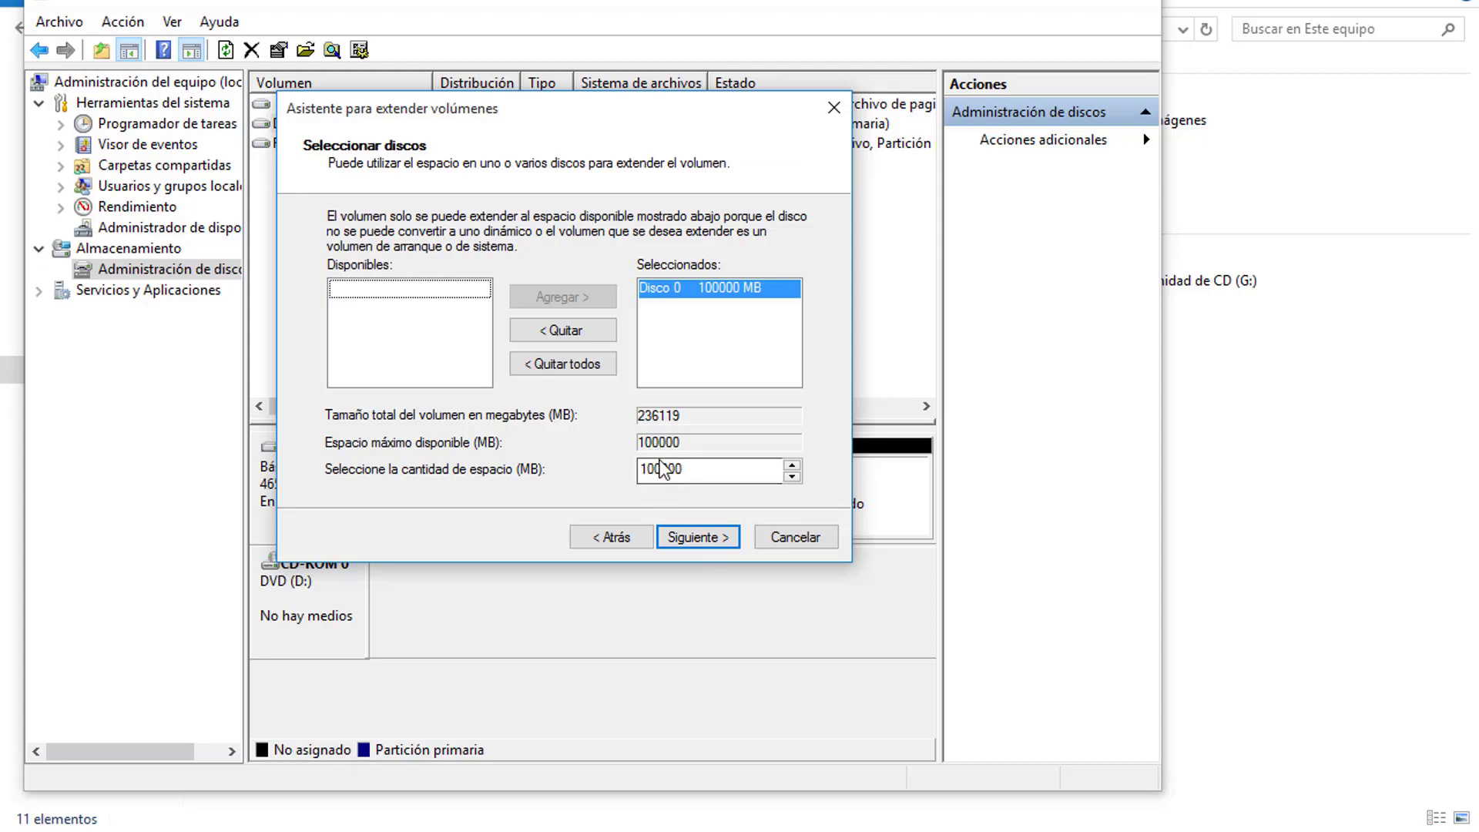
{"action": "left_click", "coordinate": [699, 538]}
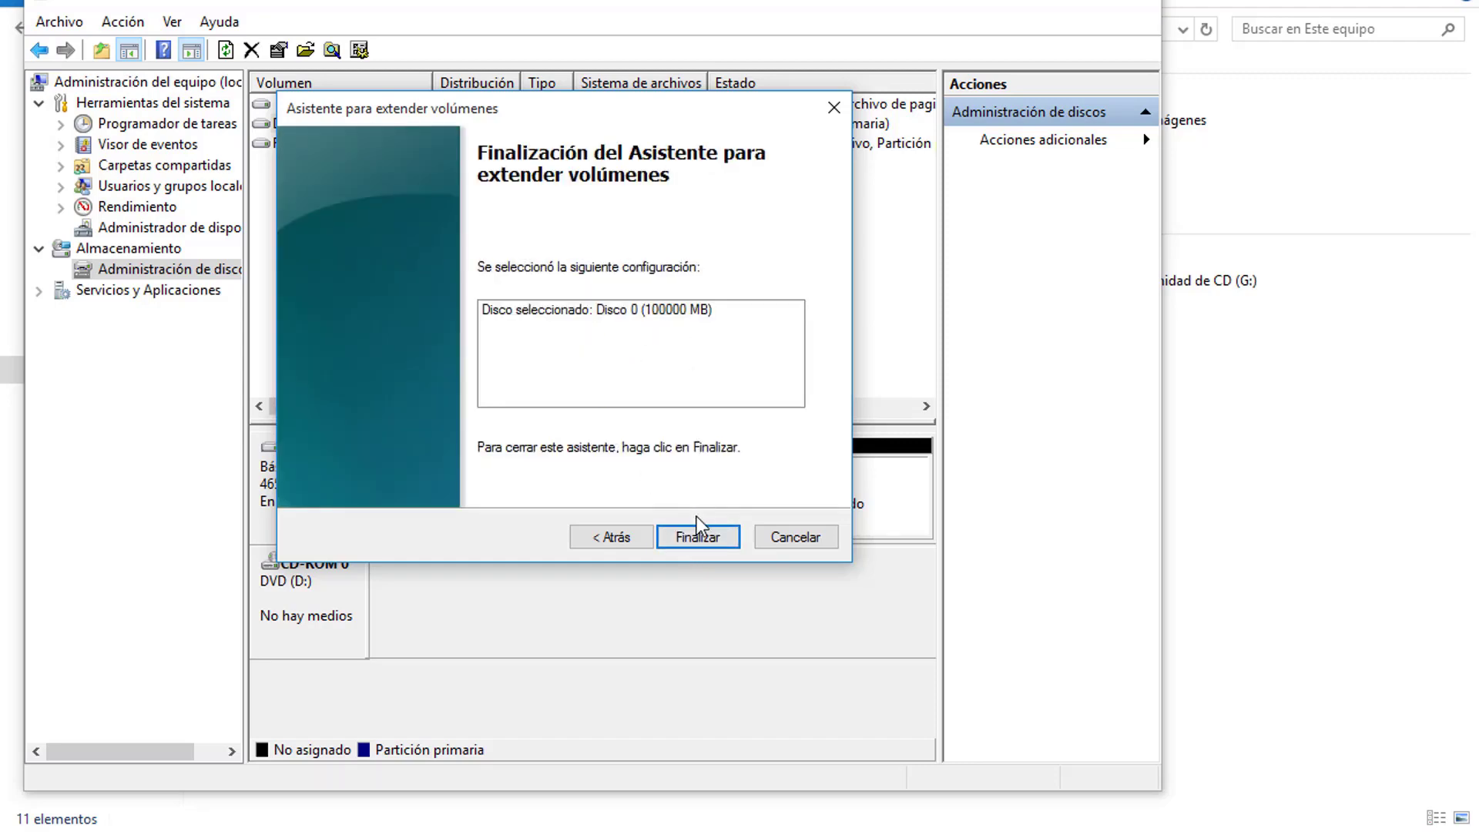
{"action": "left_click", "coordinate": [698, 537]}
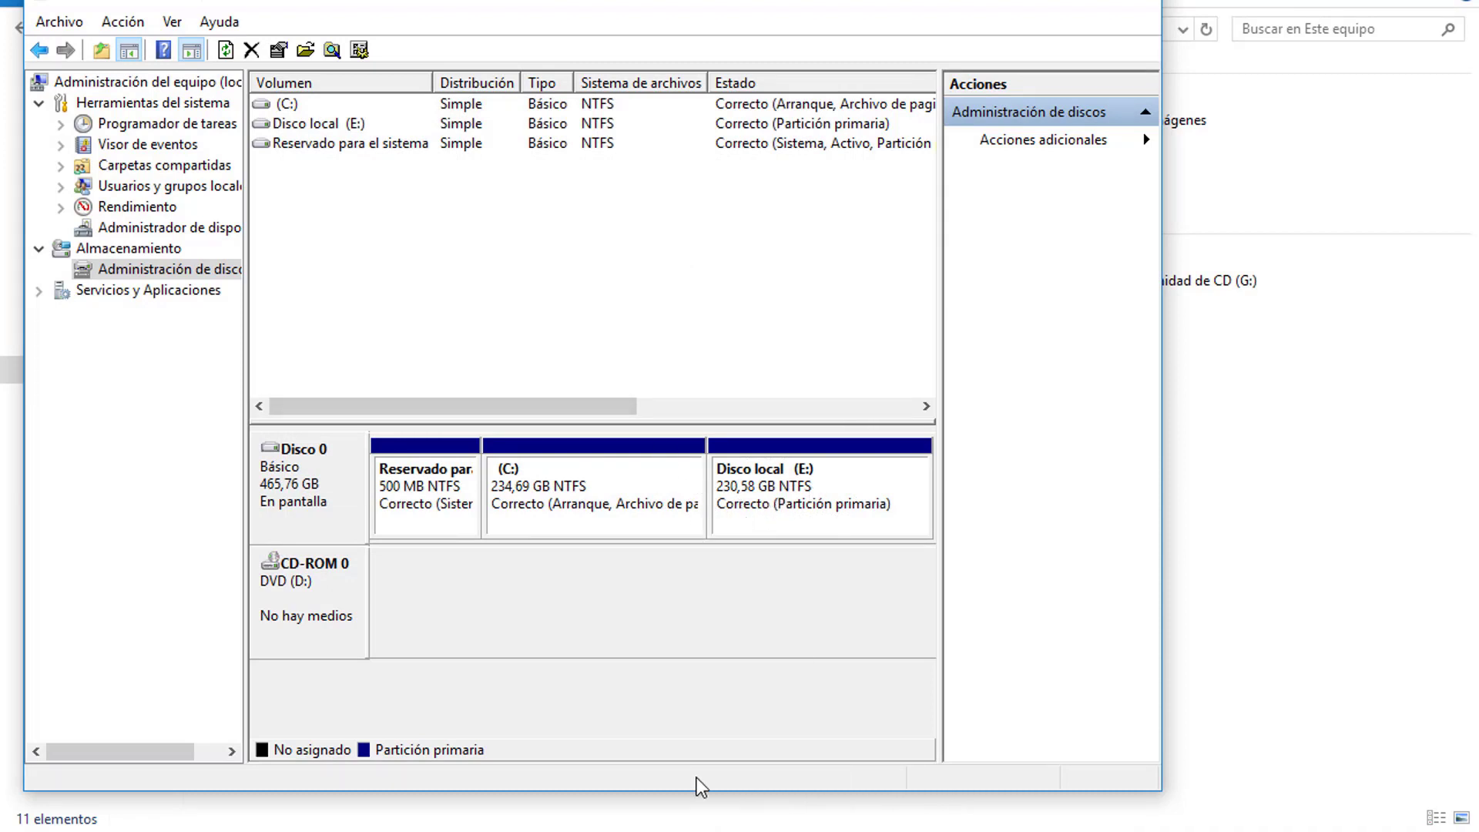
- Check the E: drive's total and available space in File Explorer's This PC view, then return to Computer Management and close it
{"action": "mouse_move", "coordinate": [535, 831]}
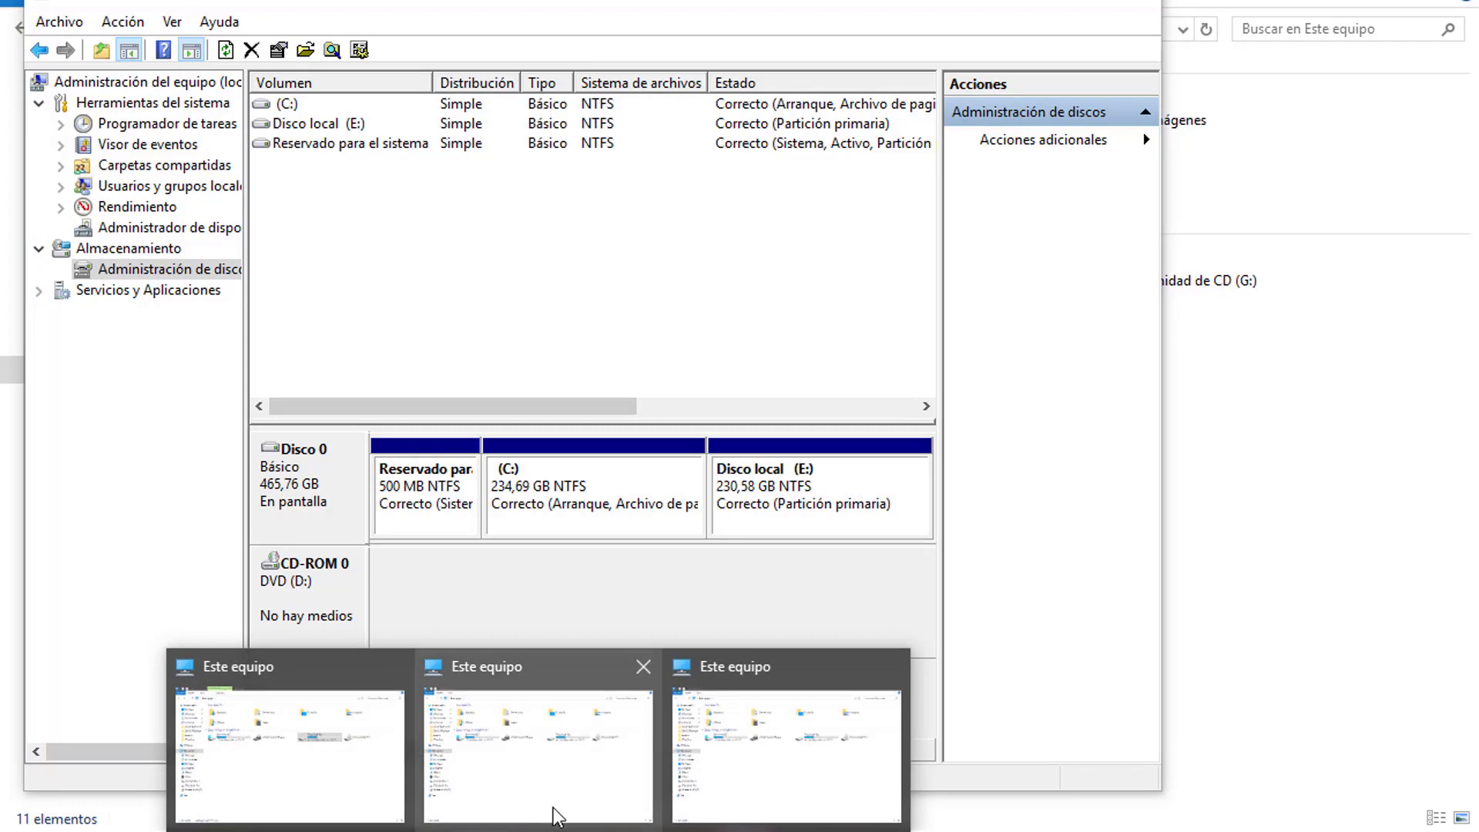
{"action": "left_click", "coordinate": [538, 780]}
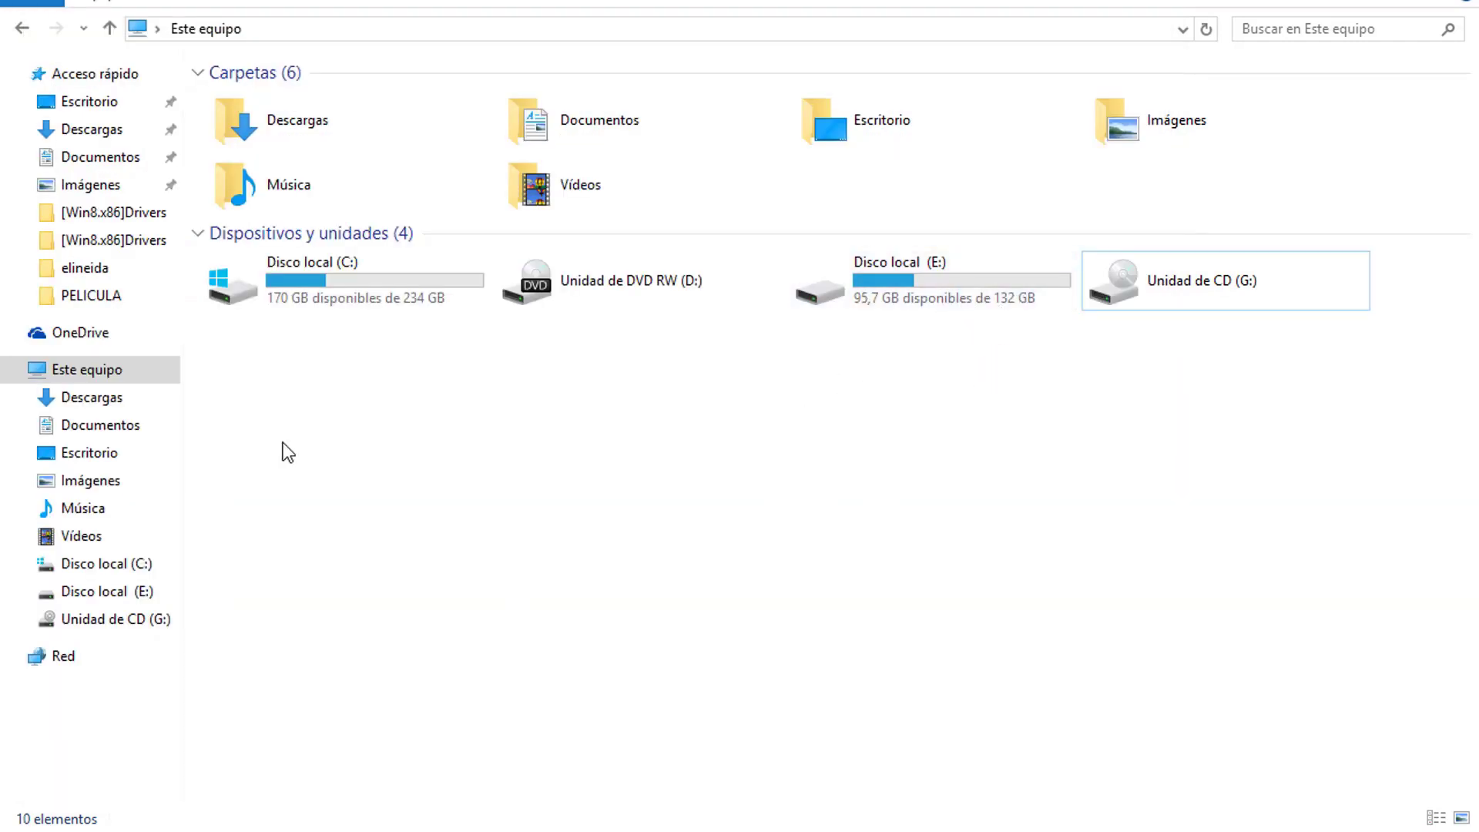
{"action": "left_click", "coordinate": [112, 371]}
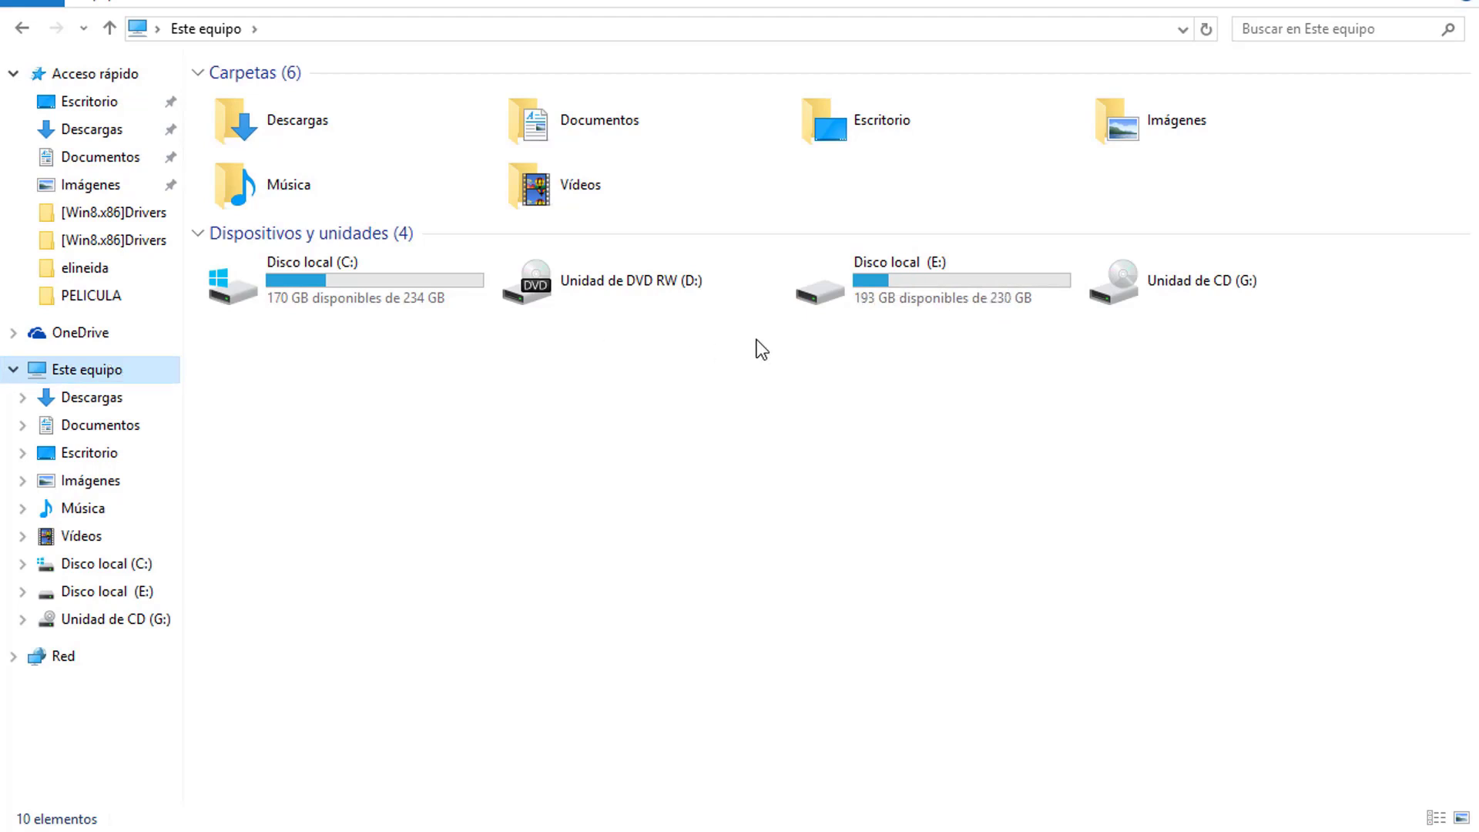
{"action": "mouse_move", "coordinate": [995, 307]}
{"action": "left_click", "coordinate": [1040, 830]}
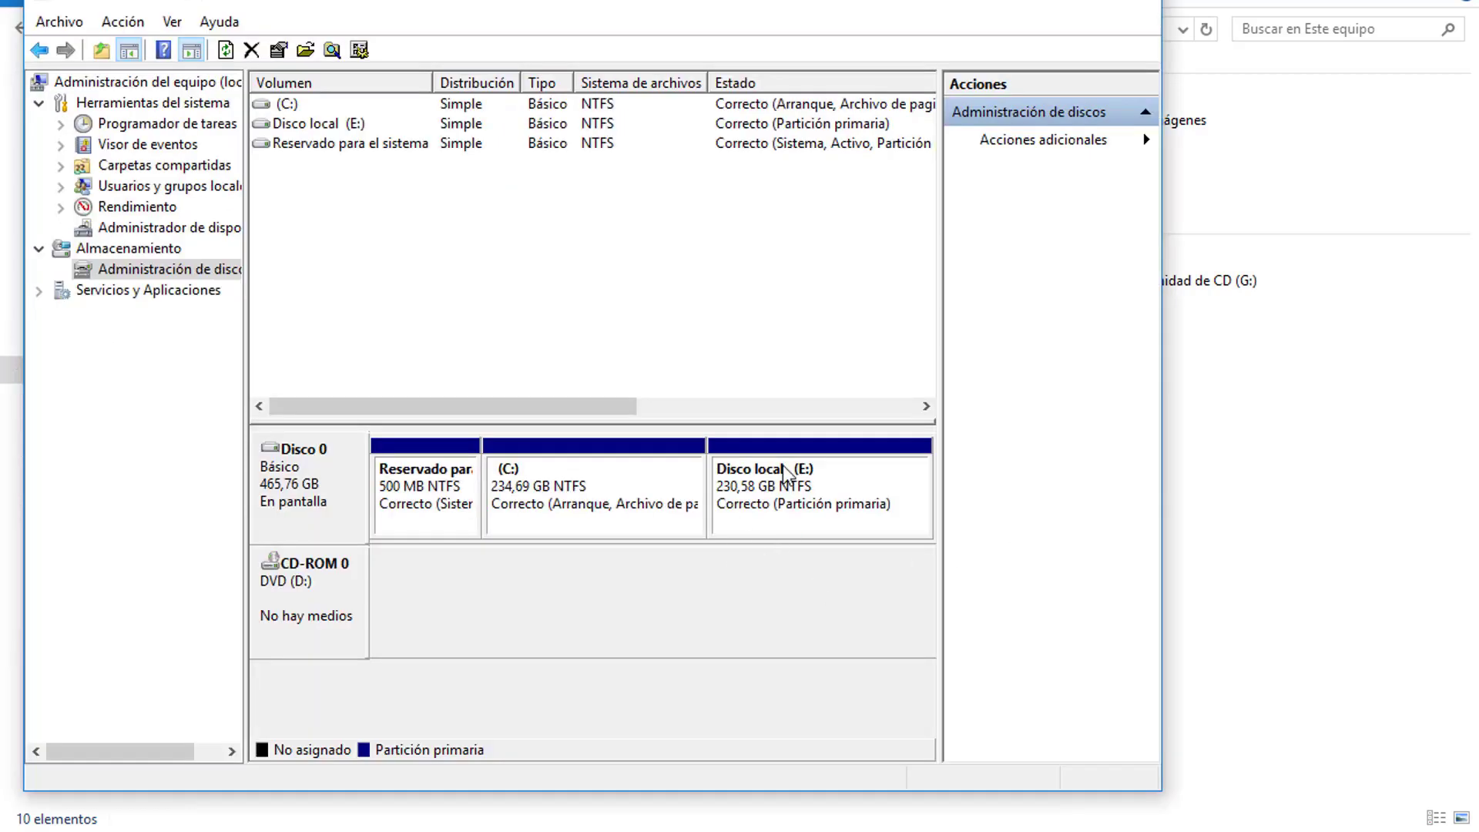
{"action": "left_click", "coordinate": [1142, 7]}
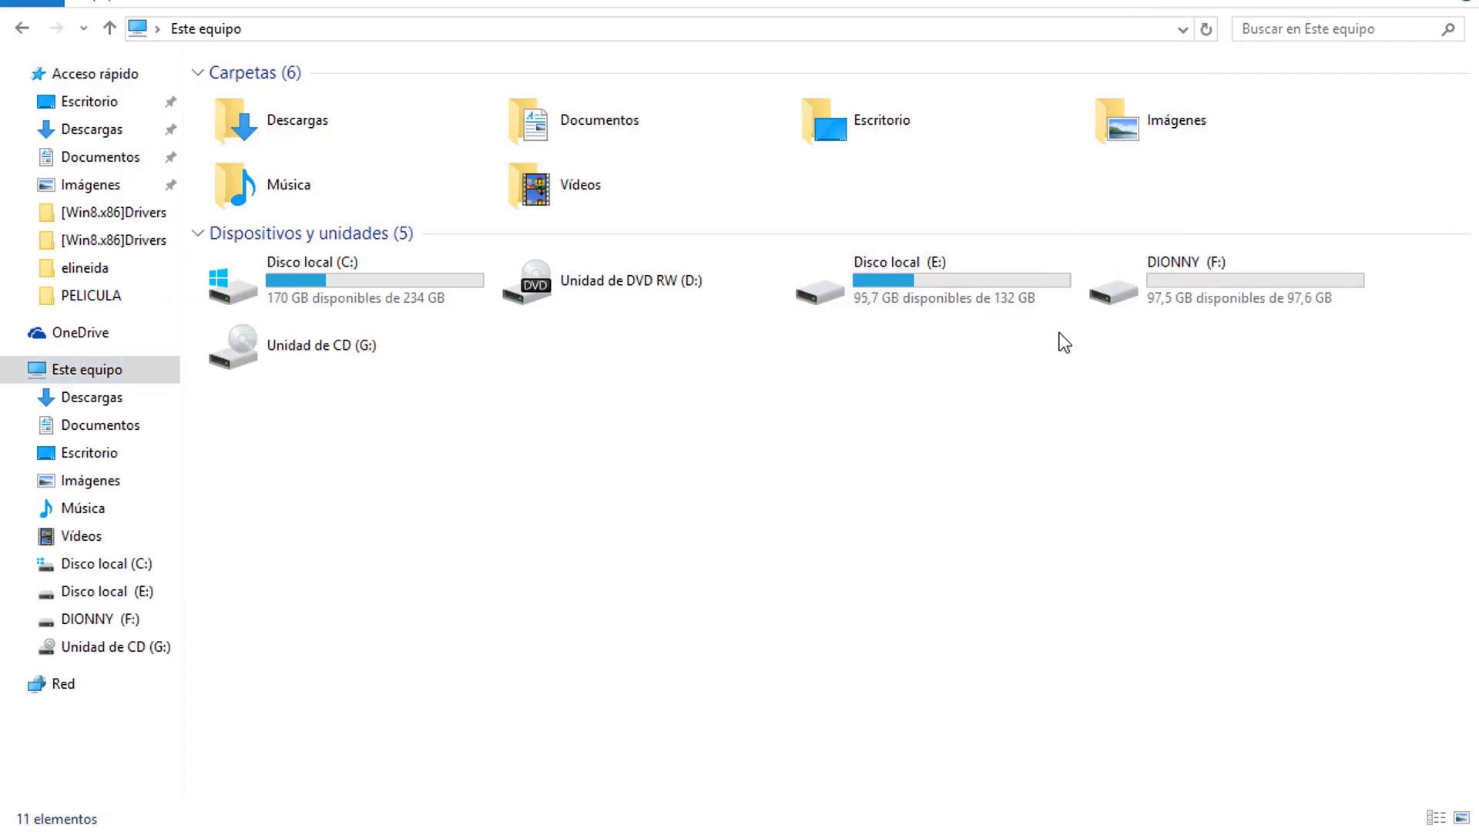
- Turn on BitLocker for the F: drive with password unlocking, entering and confirming the unlock password
{"action": "left_click", "coordinate": [1194, 276]}
{"action": "right_click", "coordinate": [1194, 275]}
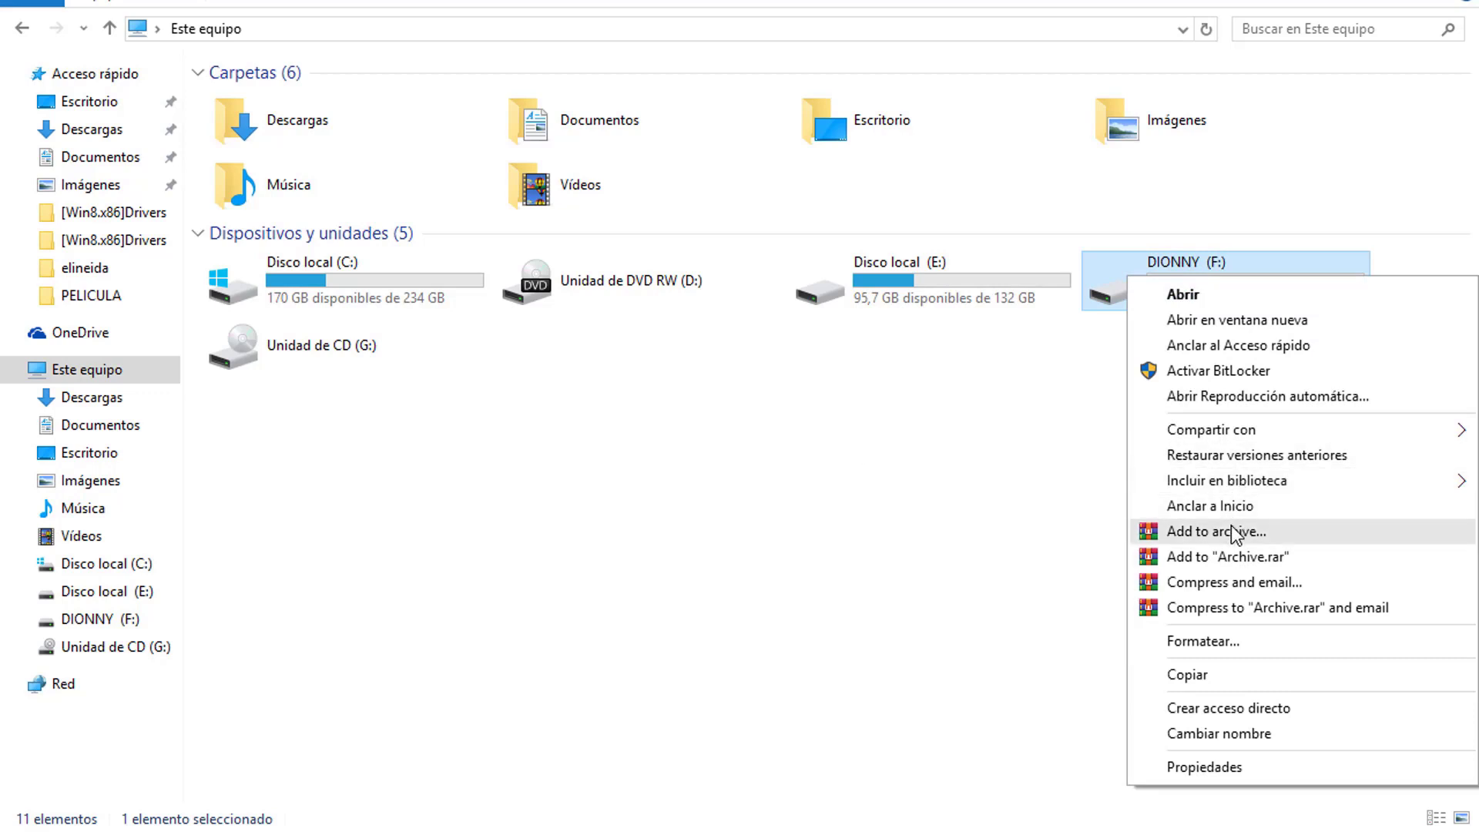
{"action": "left_click", "coordinate": [1246, 373]}
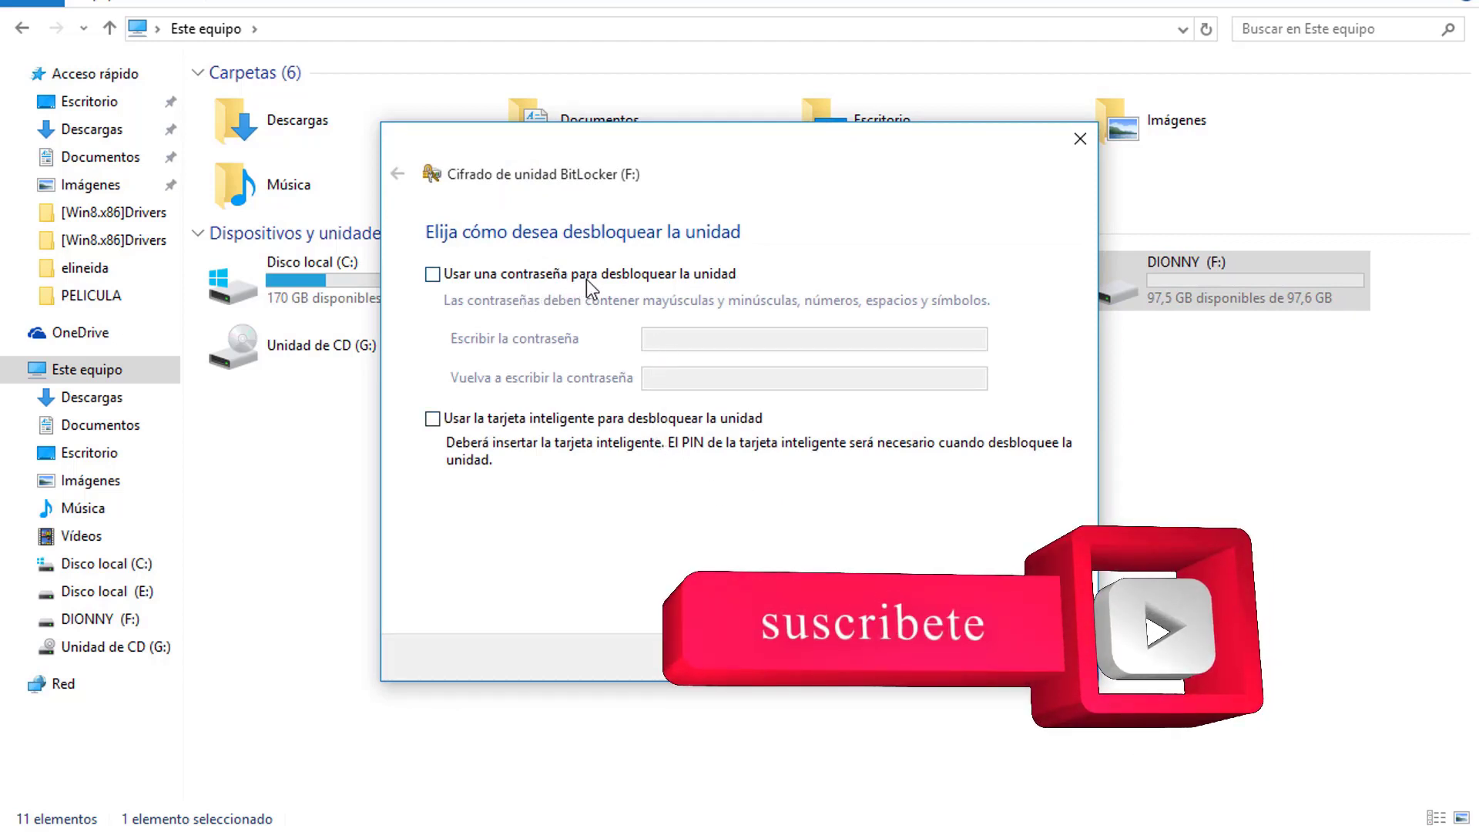
{"action": "left_click", "coordinate": [432, 274]}
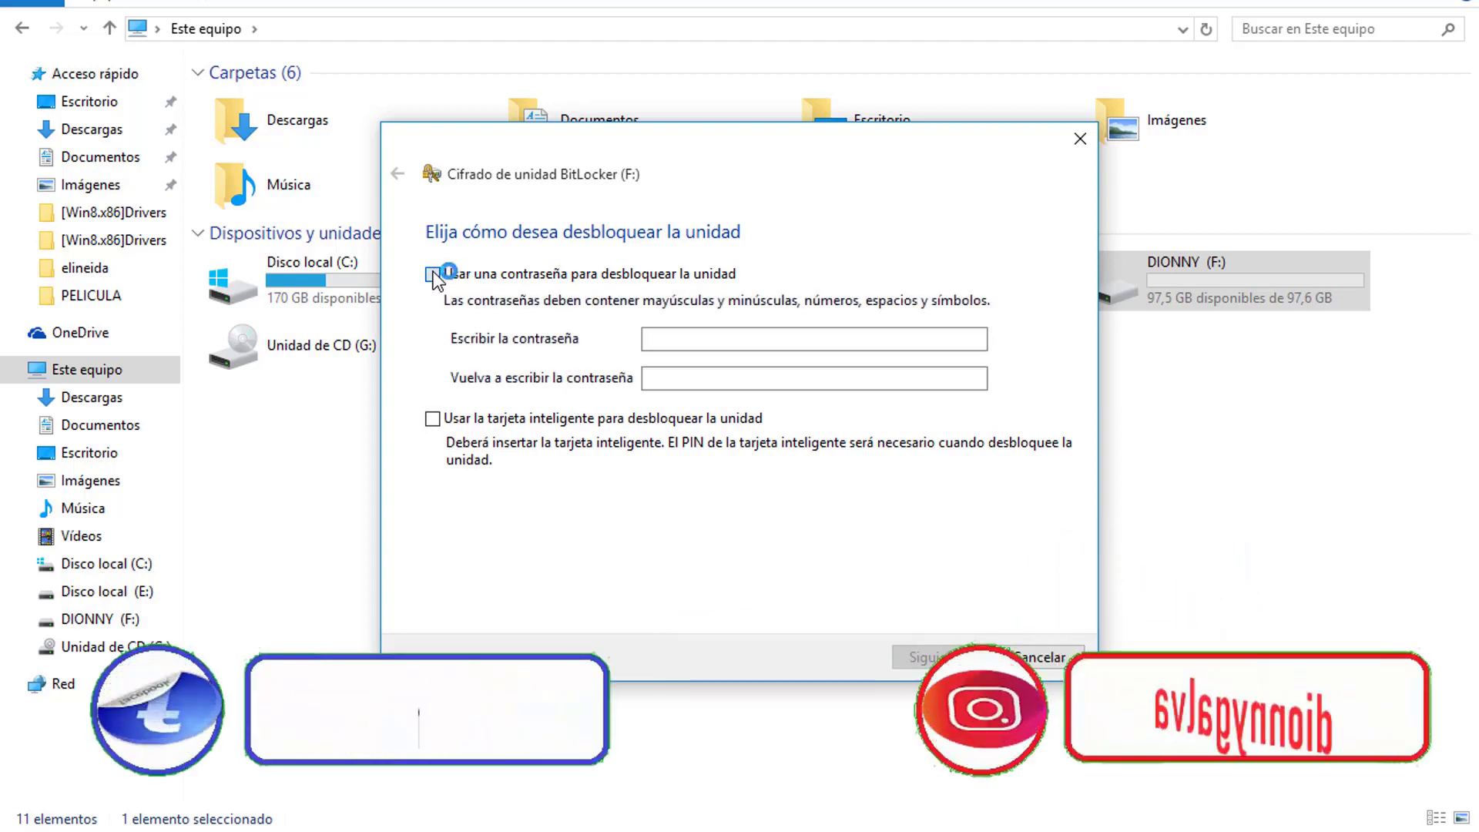
{"action": "left_click", "coordinate": [674, 337]}
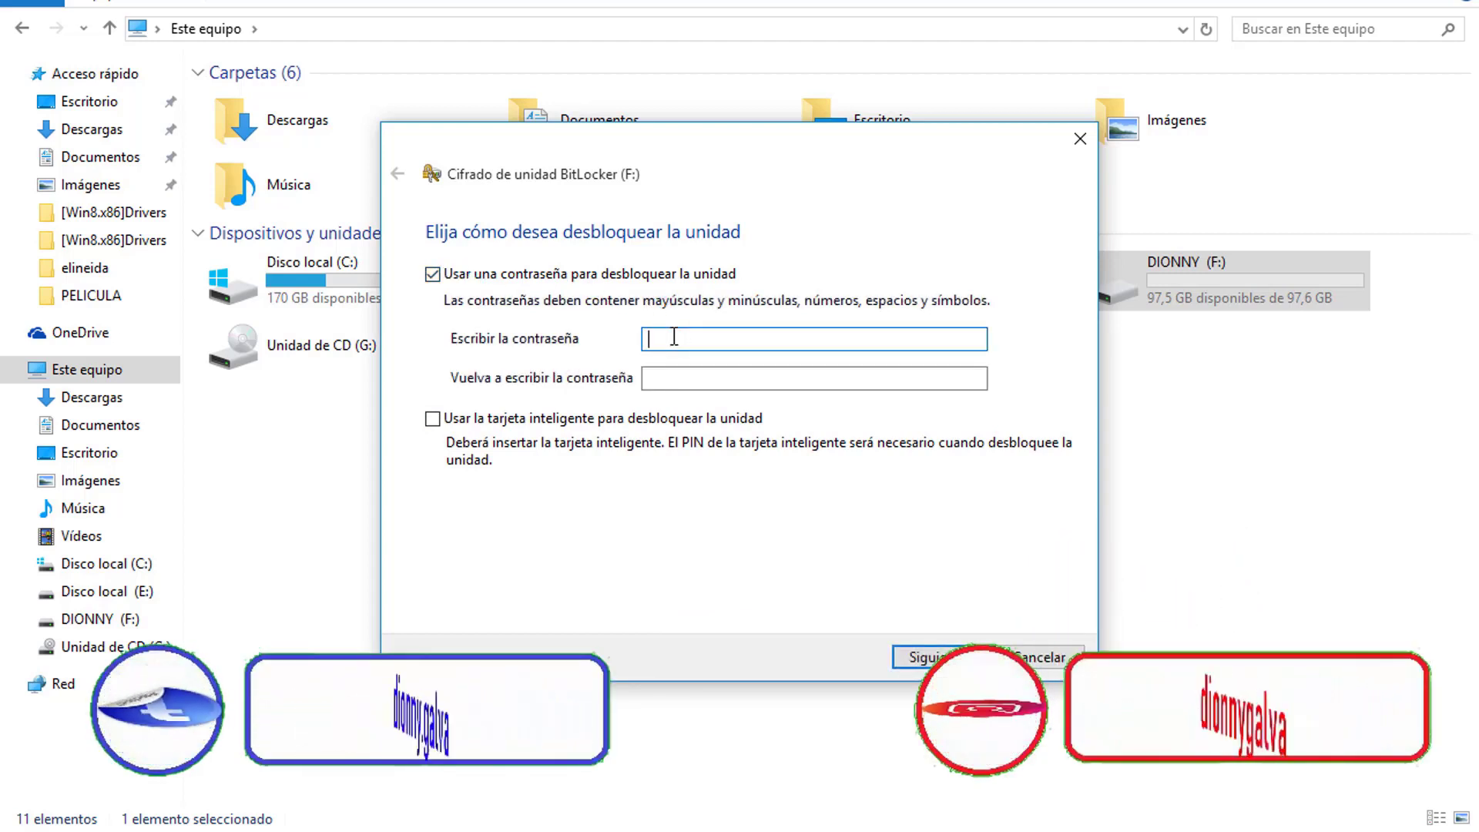
{"action": "type", "text": "•••"}
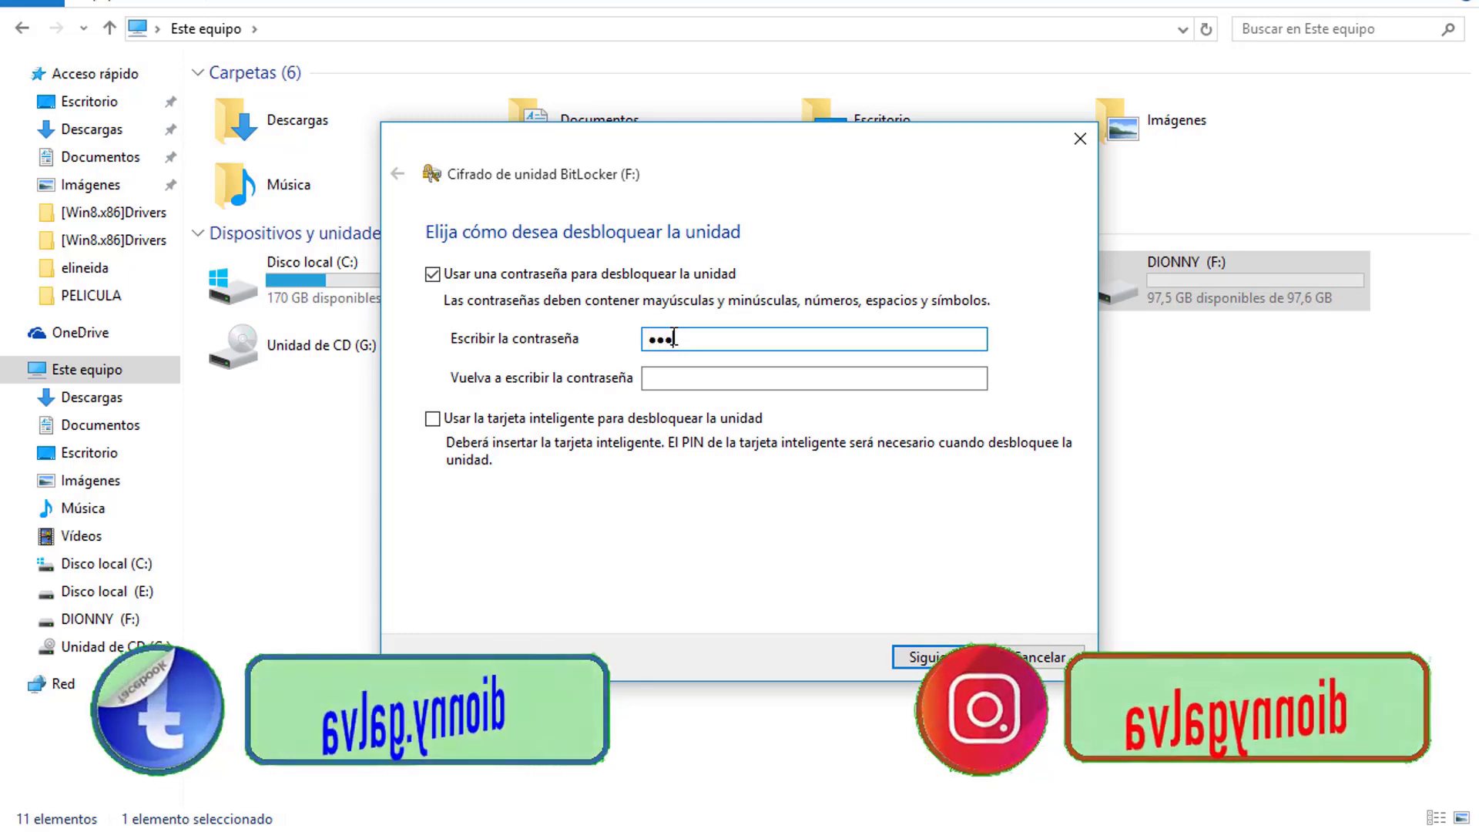
{"action": "type", "text": "•••"}
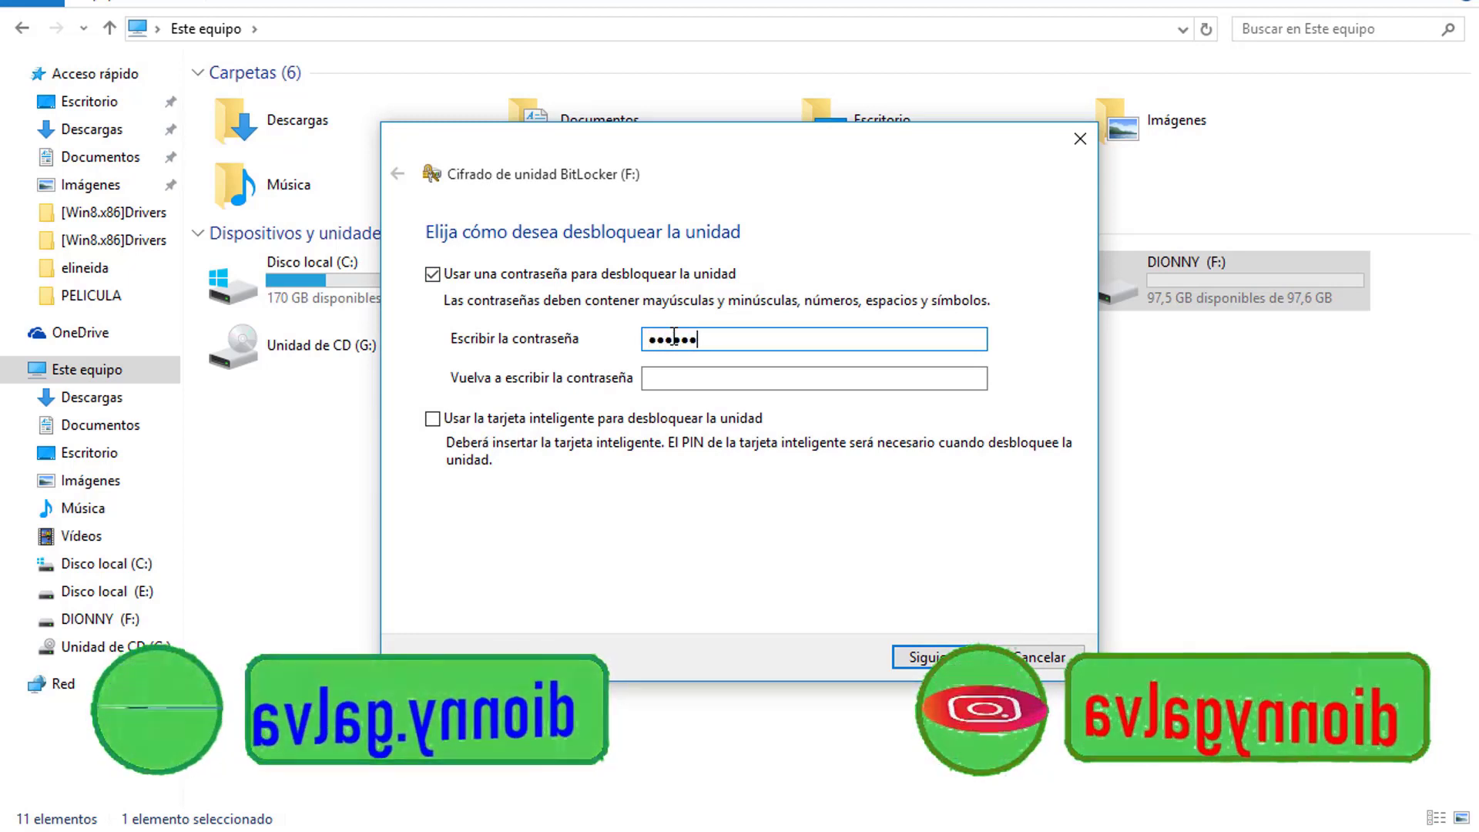
{"action": "type", "text": "•••"}
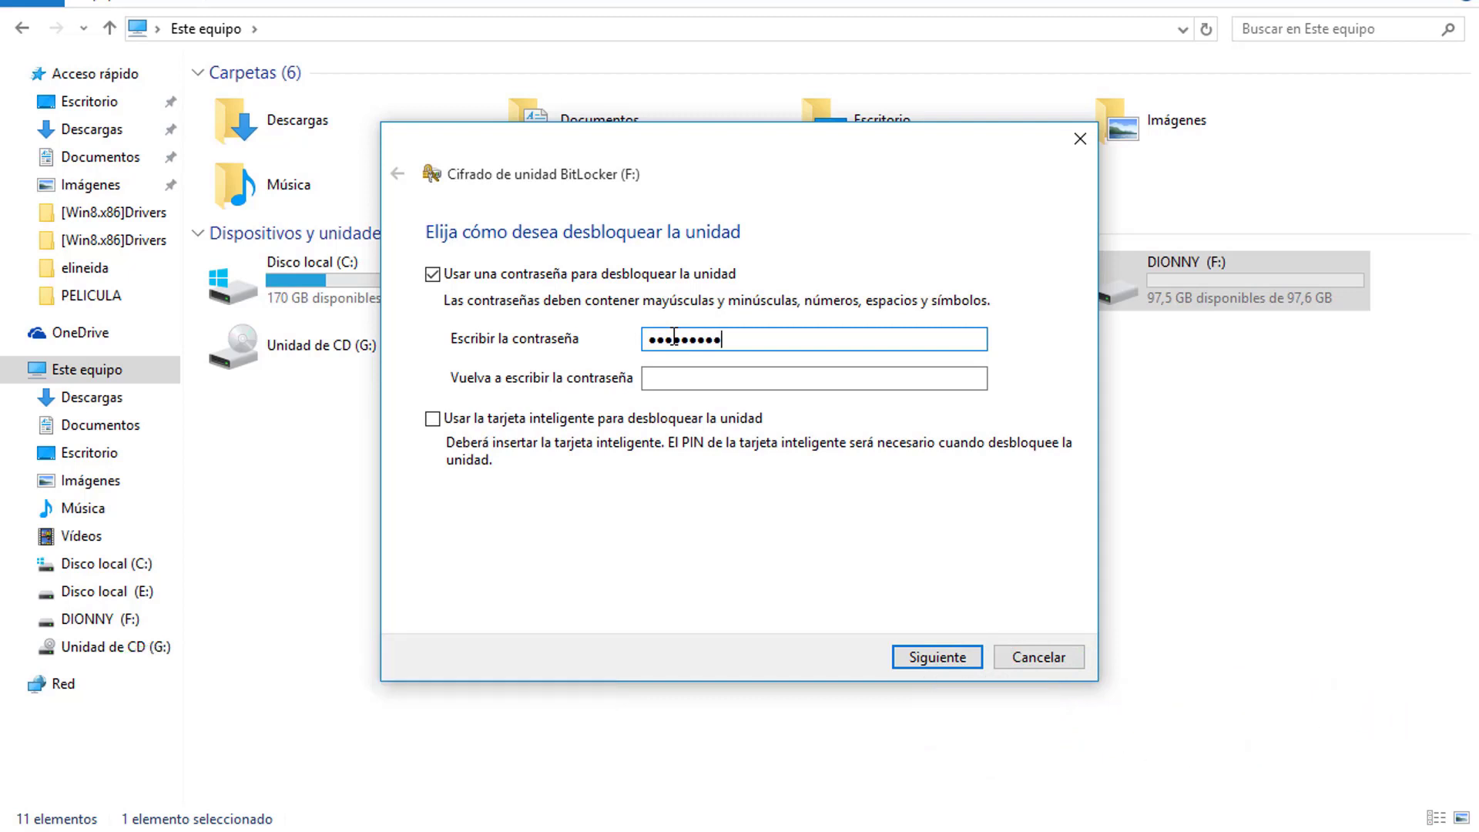
{"action": "left_click", "coordinate": [666, 381]}
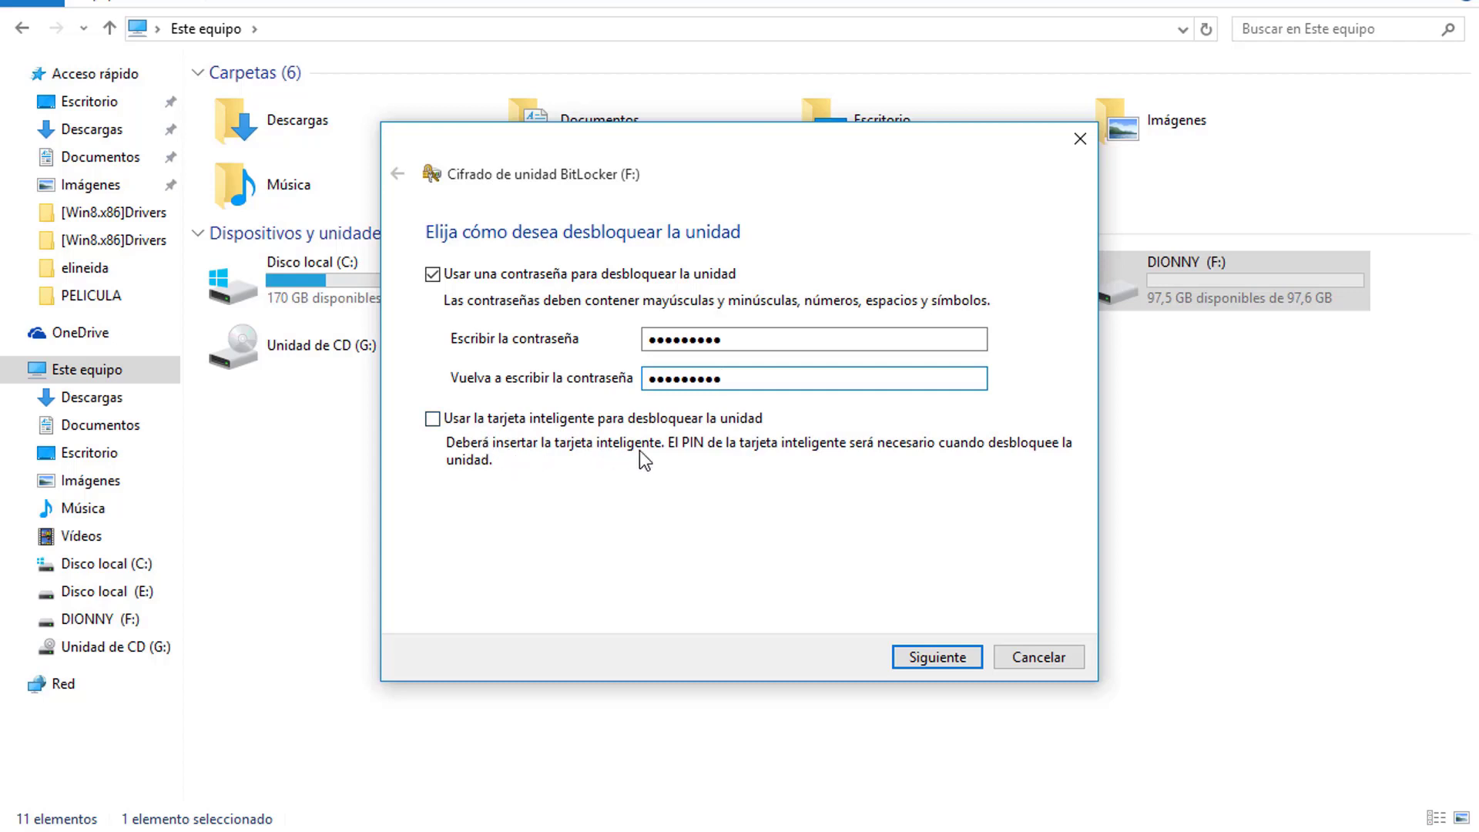
{"action": "left_click", "coordinate": [941, 655]}
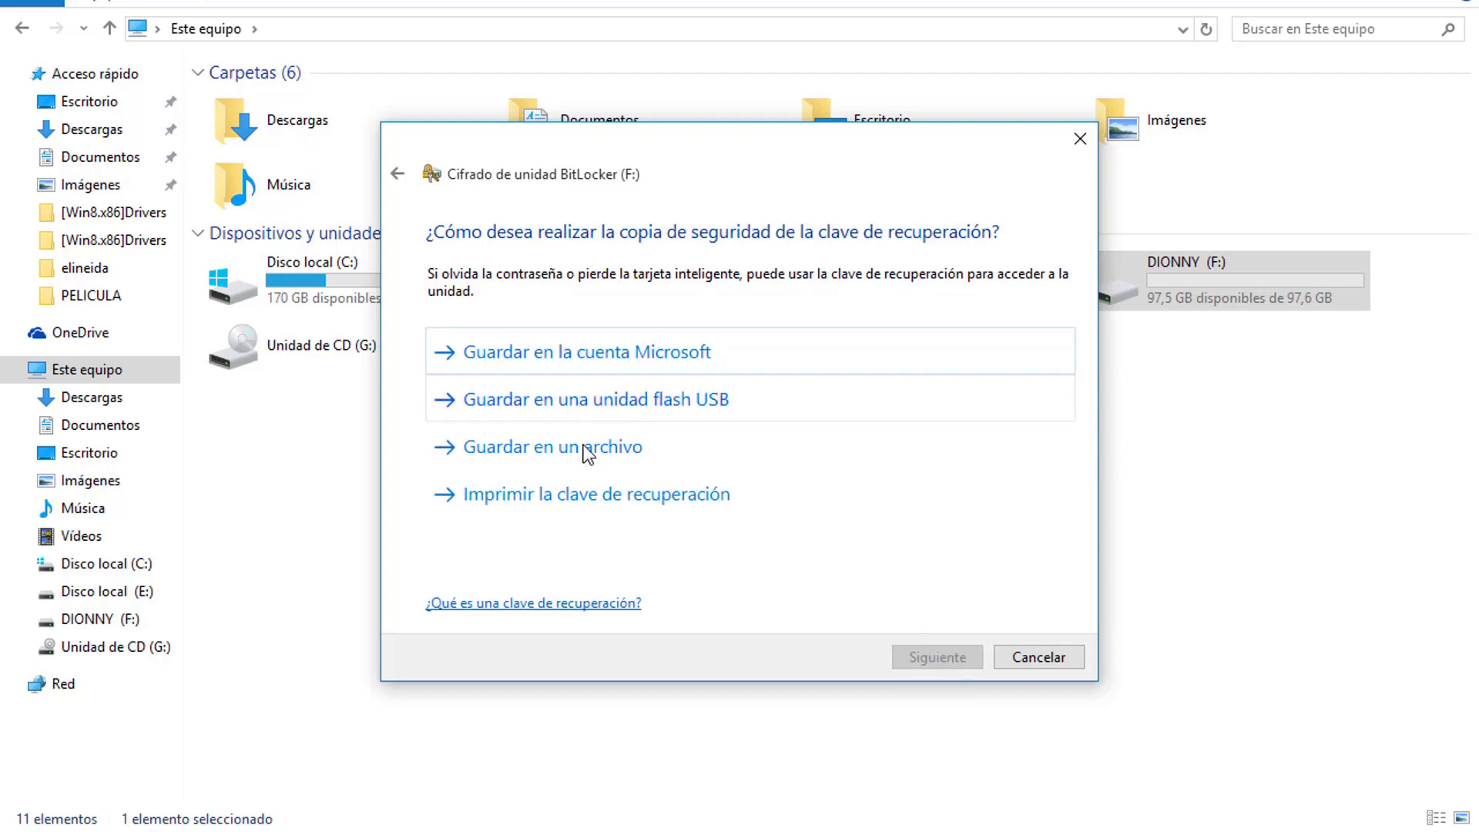
- Back up the BitLocker recovery key as a text file on the Desktop, agreeing to store it on this computer
{"action": "left_click", "coordinate": [545, 456]}
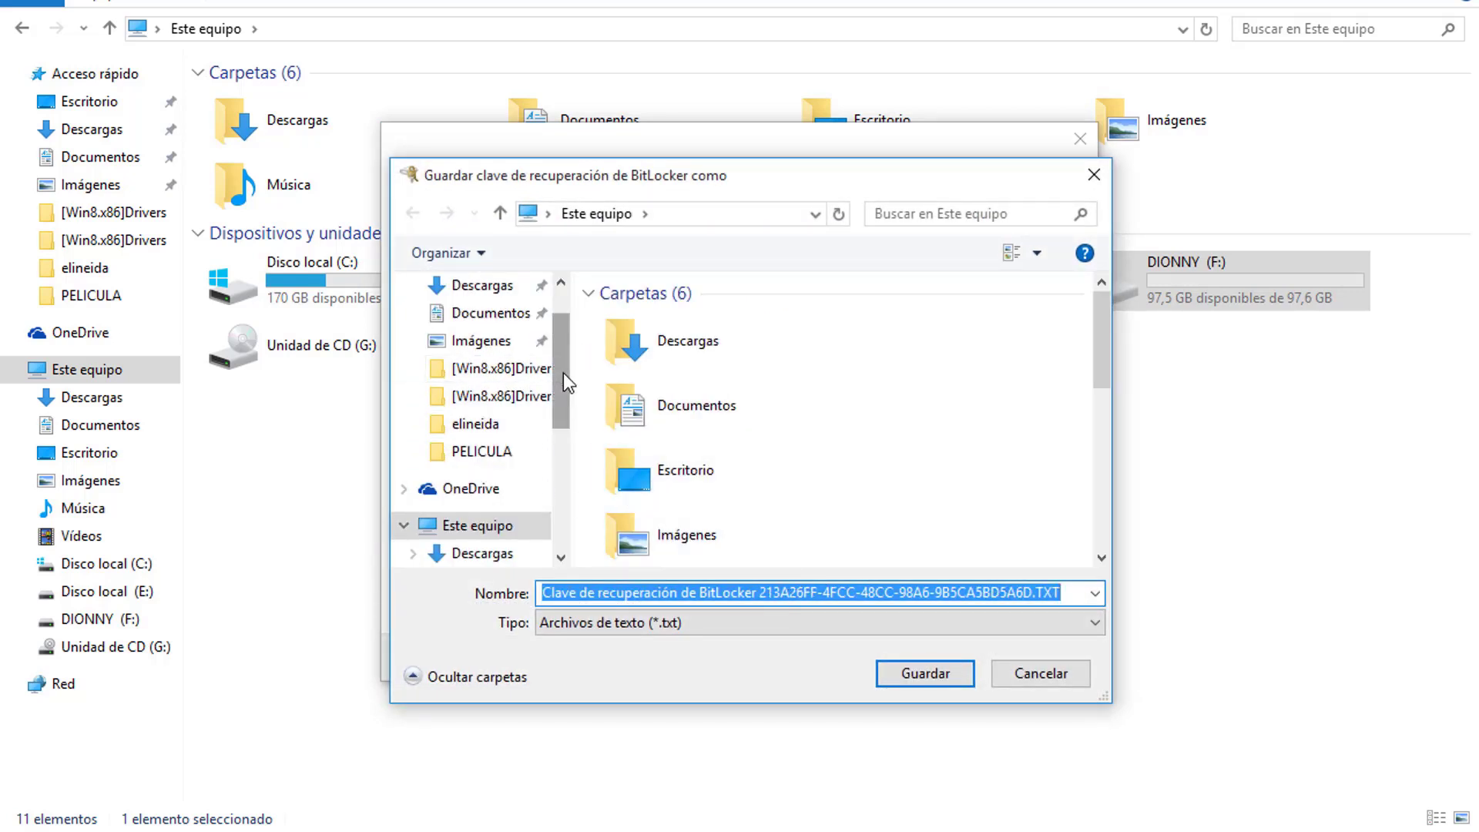
{"action": "scroll", "coordinate": [565, 357], "scroll_direction": "up", "scroll_amount": 1}
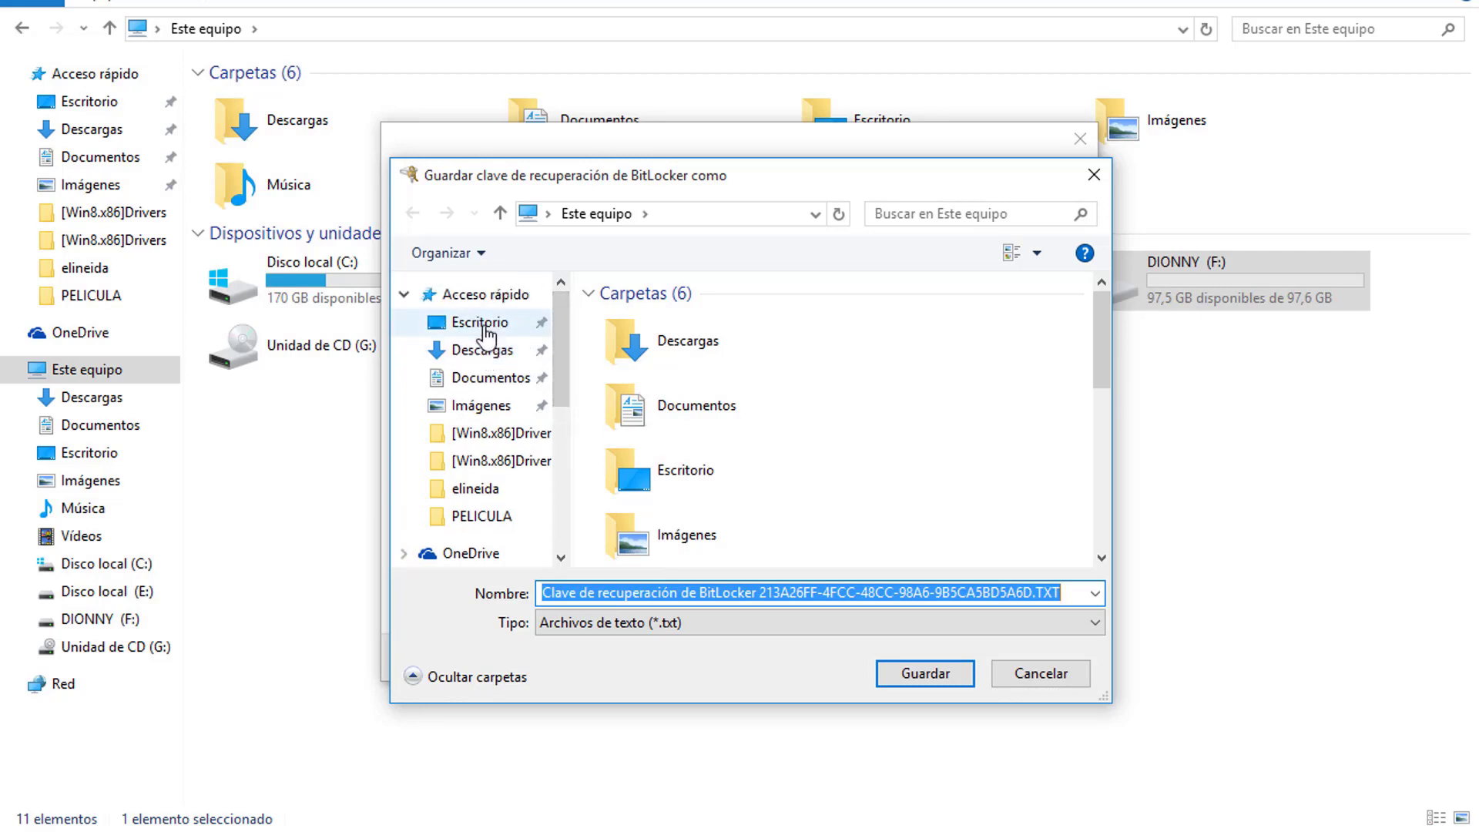
{"action": "left_click", "coordinate": [485, 330]}
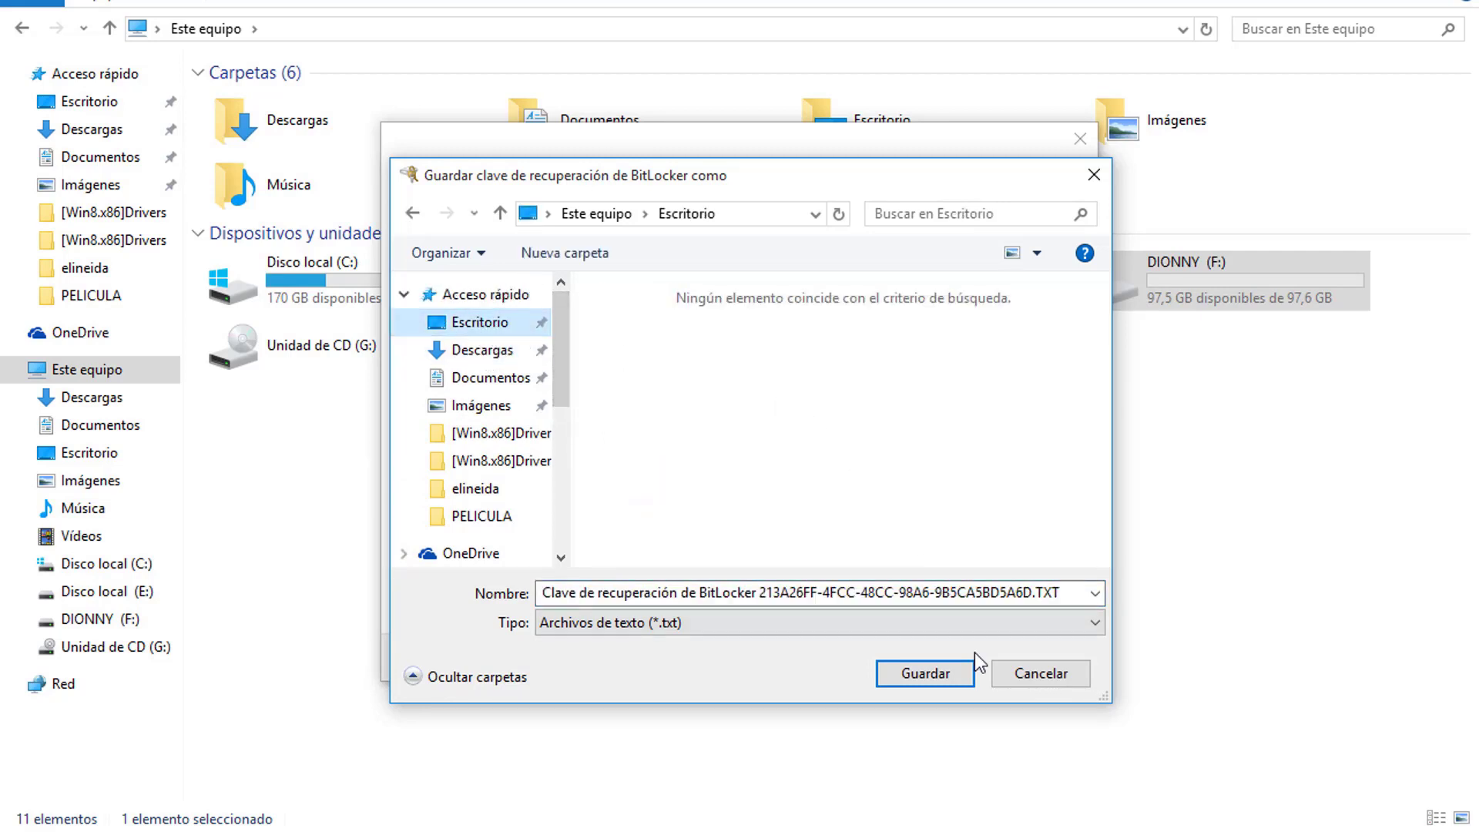
{"action": "left_click", "coordinate": [926, 673]}
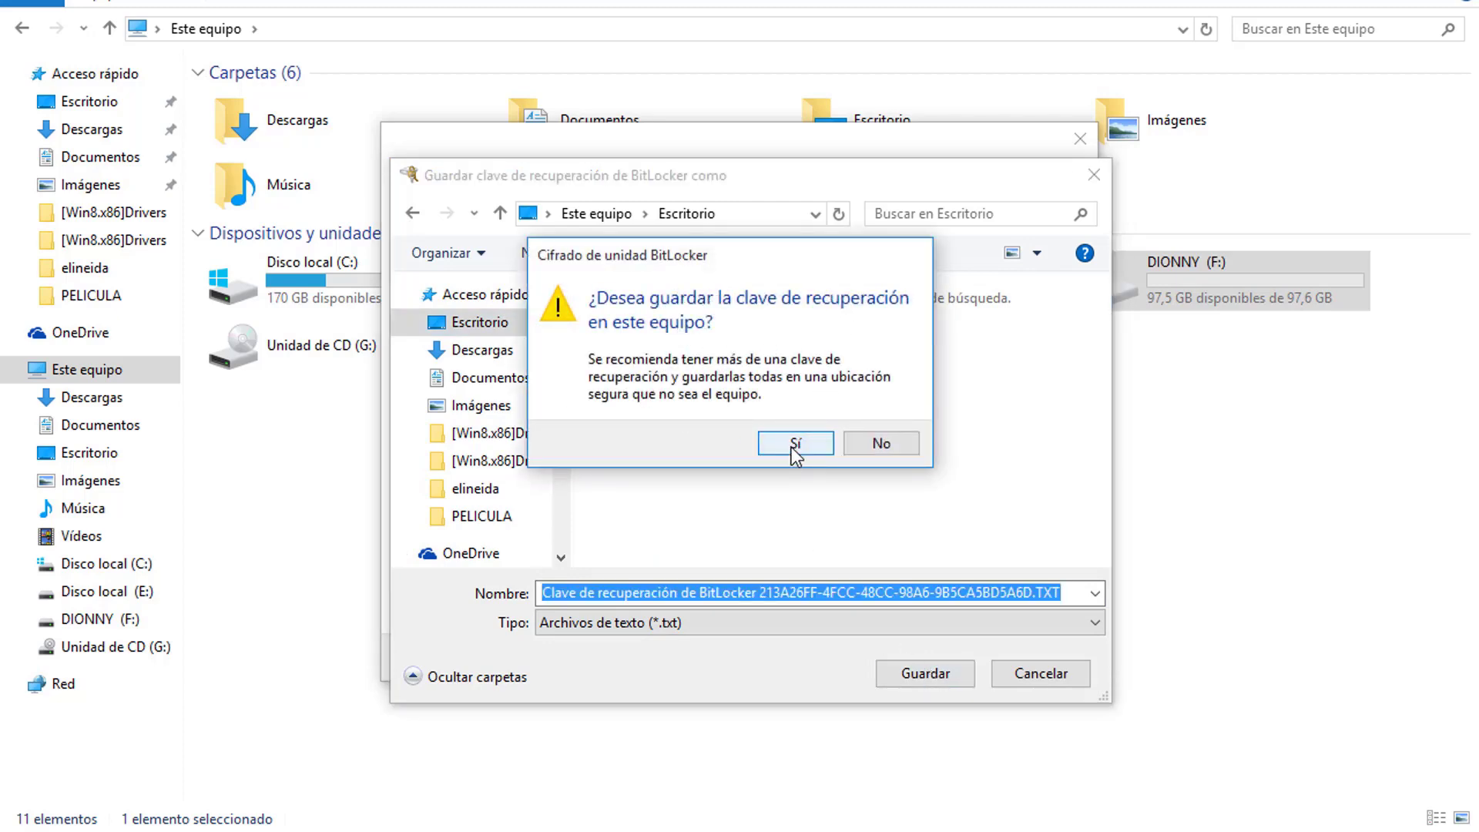
{"action": "left_click", "coordinate": [790, 445]}
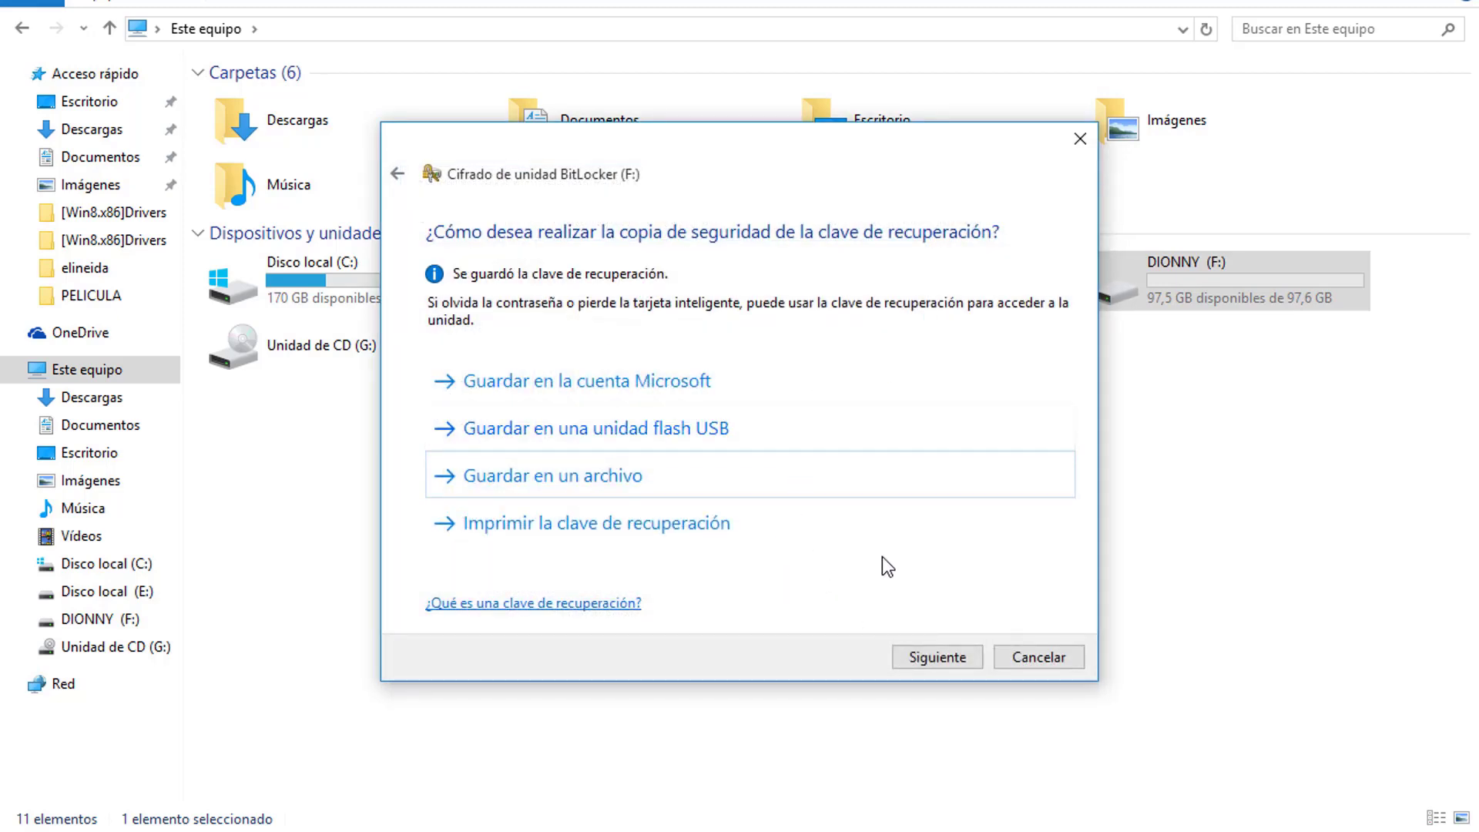
{"action": "left_click", "coordinate": [946, 657]}
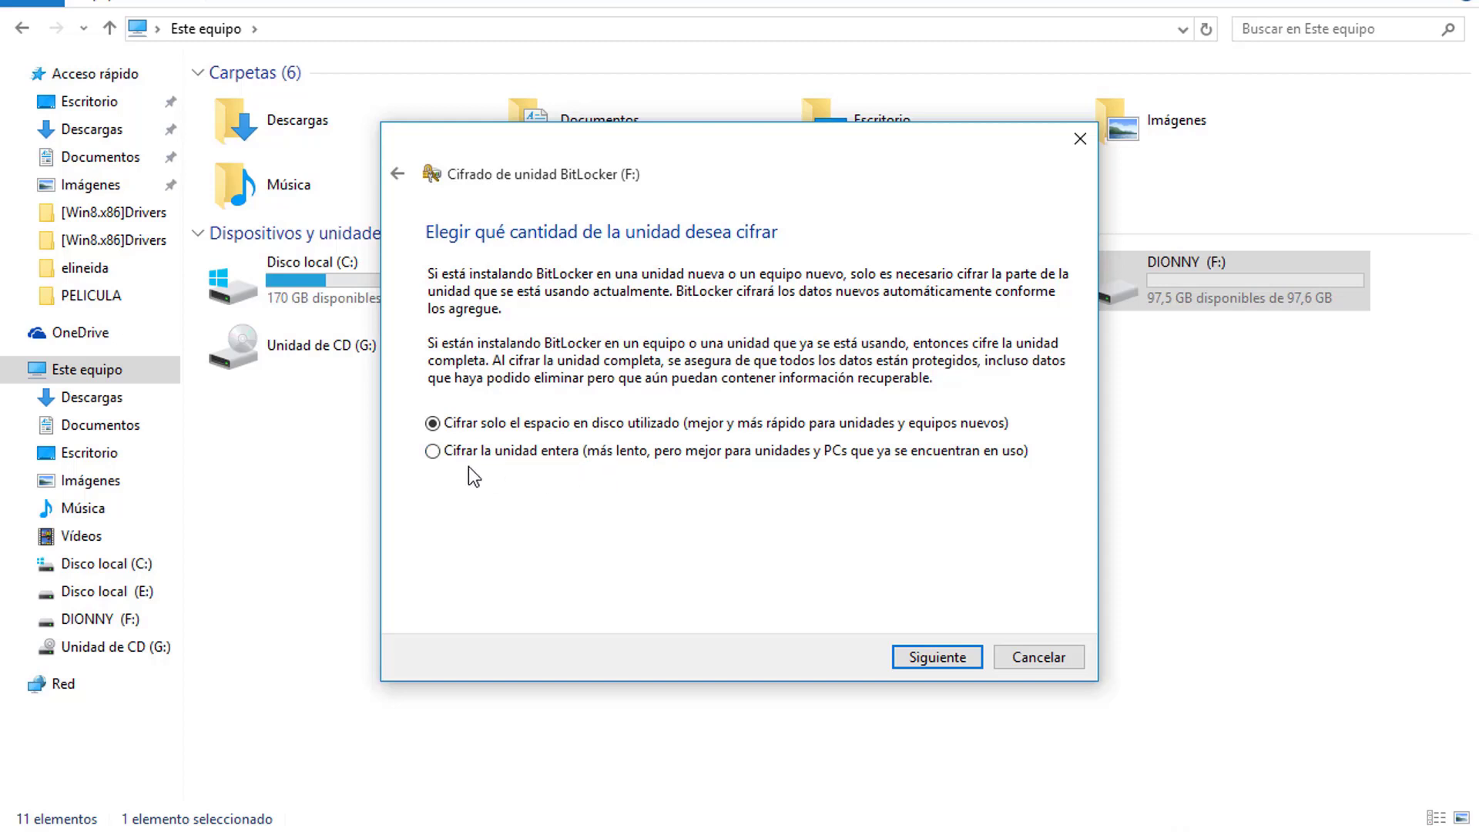
- Choose to encrypt the entire F: drive and start the encryption
{"action": "left_click", "coordinate": [432, 451]}
{"action": "left_click", "coordinate": [949, 658]}
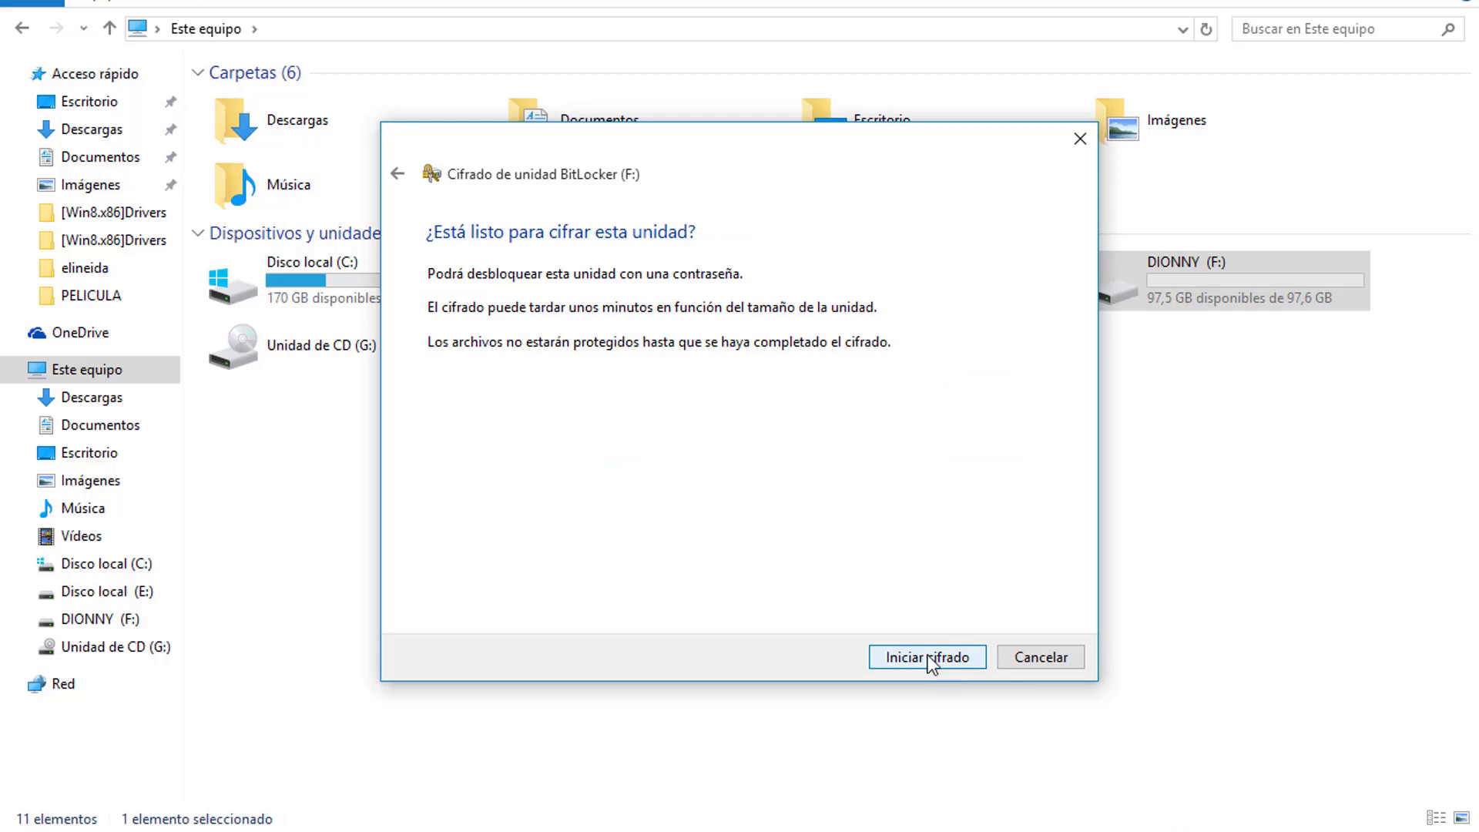
{"action": "left_click", "coordinate": [927, 656]}
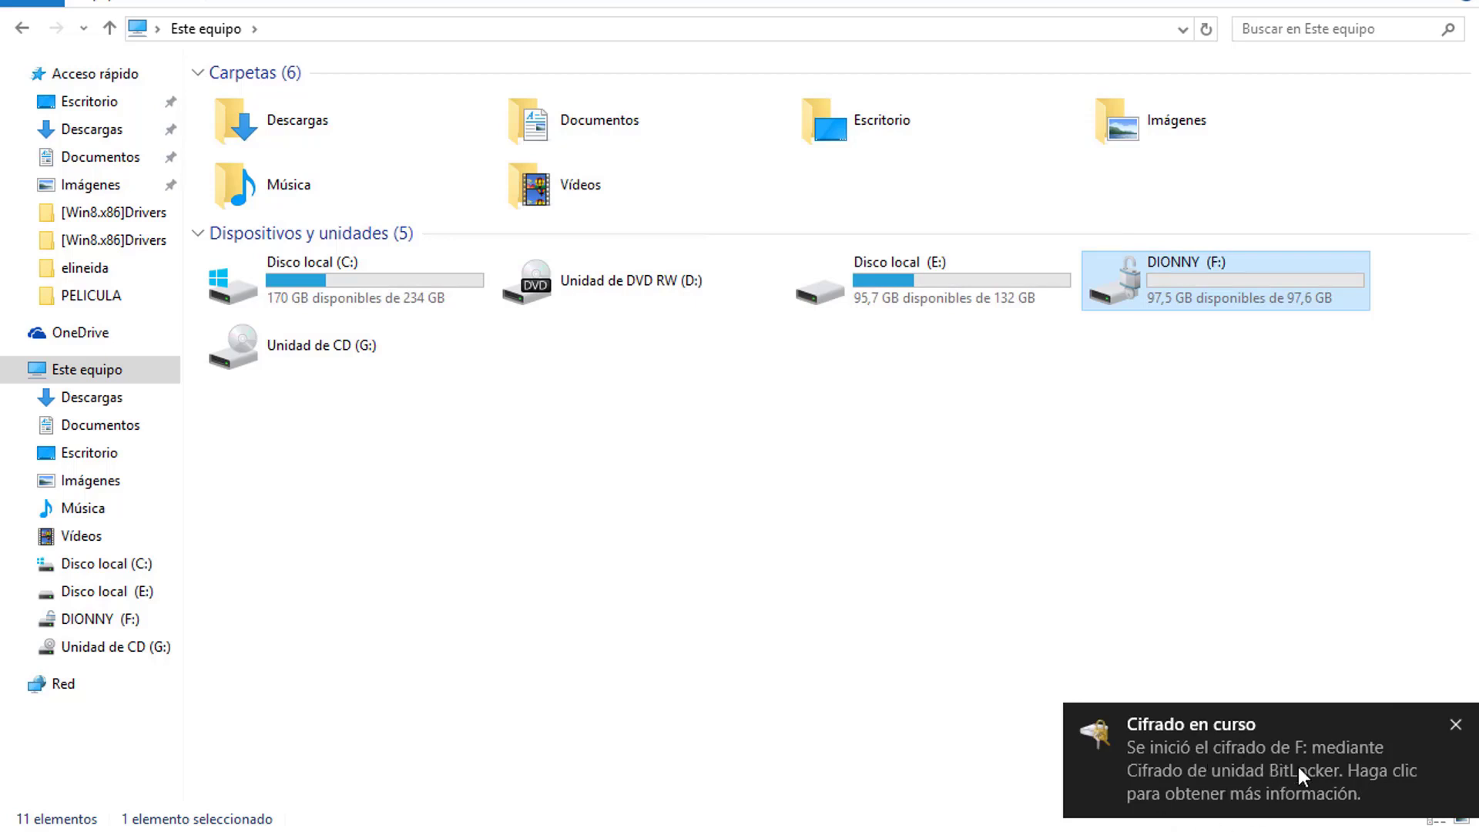
- Open the F: drive to view its contents, then return to the This PC overview to check the drive's encryption status
{"action": "double_click", "coordinate": [1162, 280]}
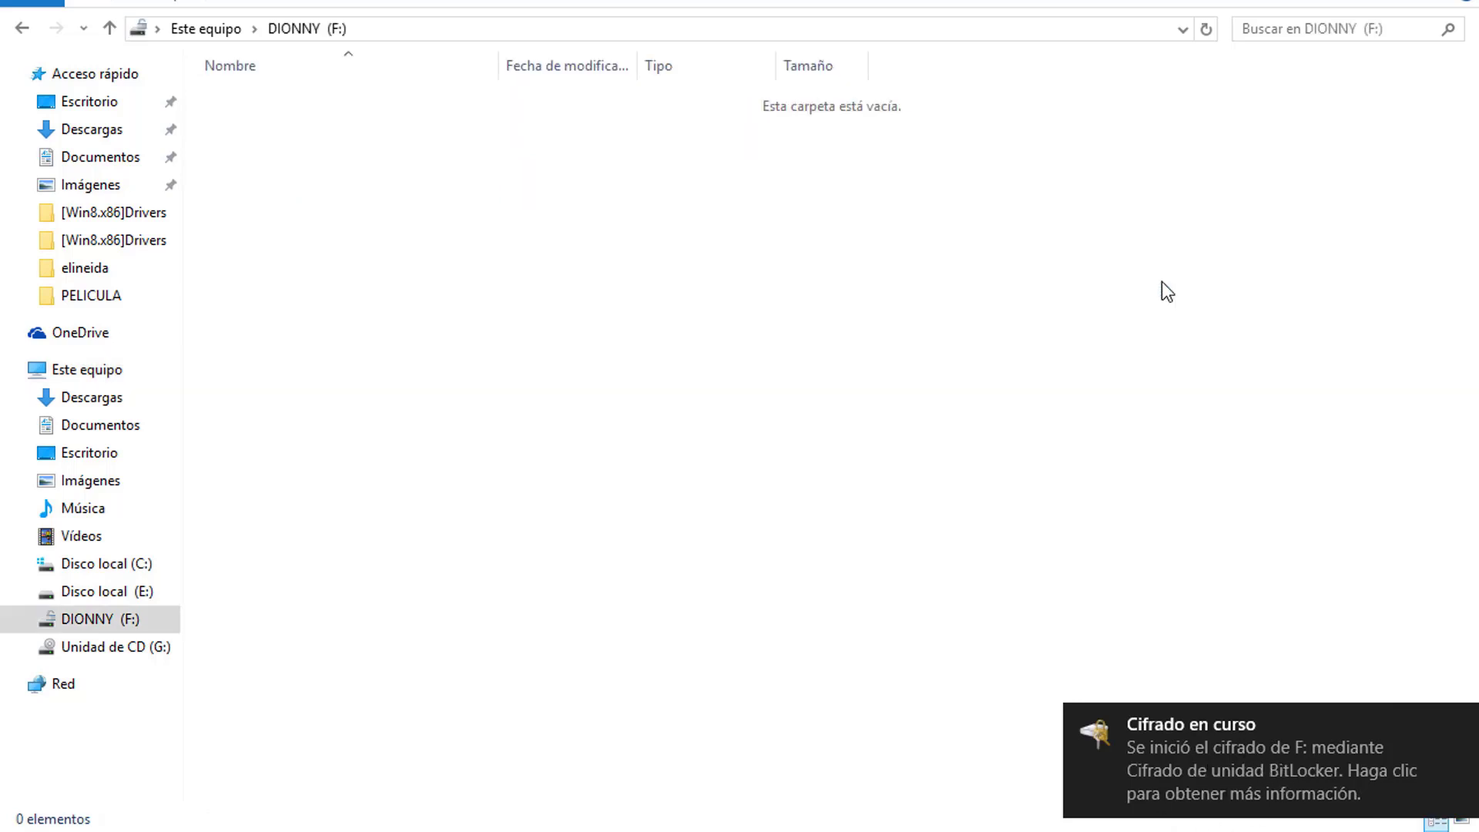
{"action": "left_click", "coordinate": [22, 28]}
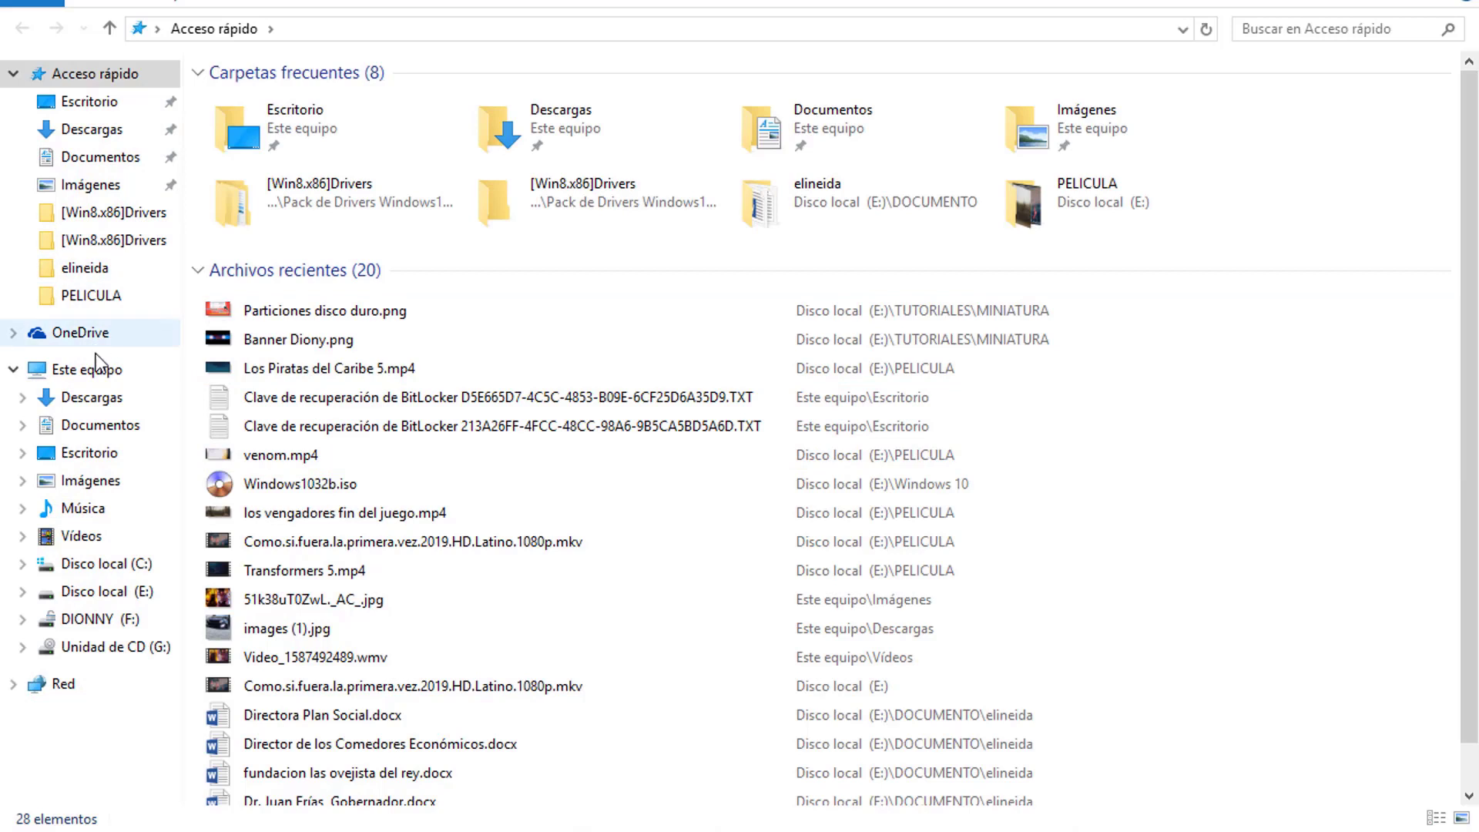
{"action": "left_click", "coordinate": [87, 369]}
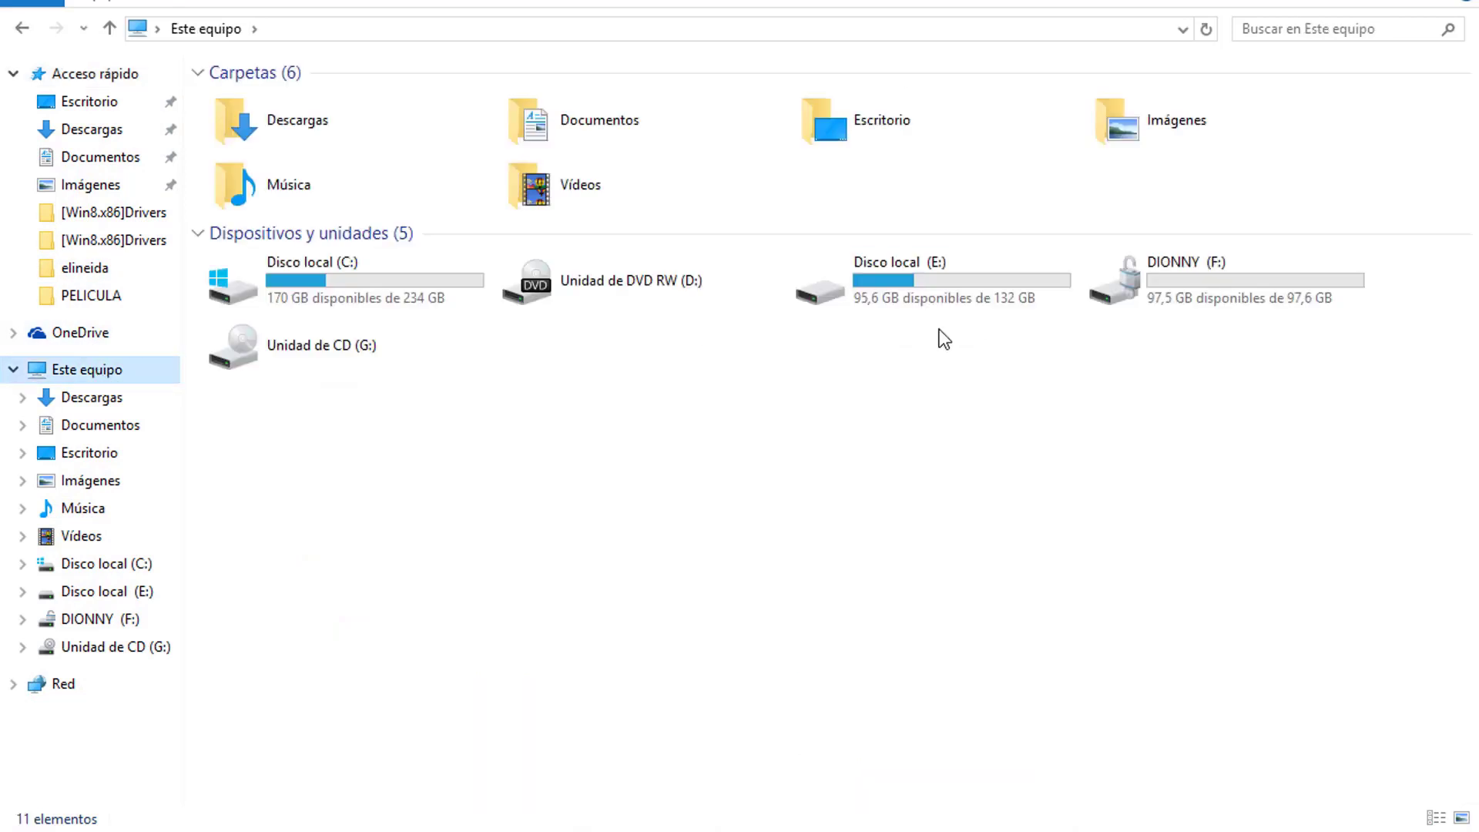
{"action": "key", "text": "alt+Tab"}
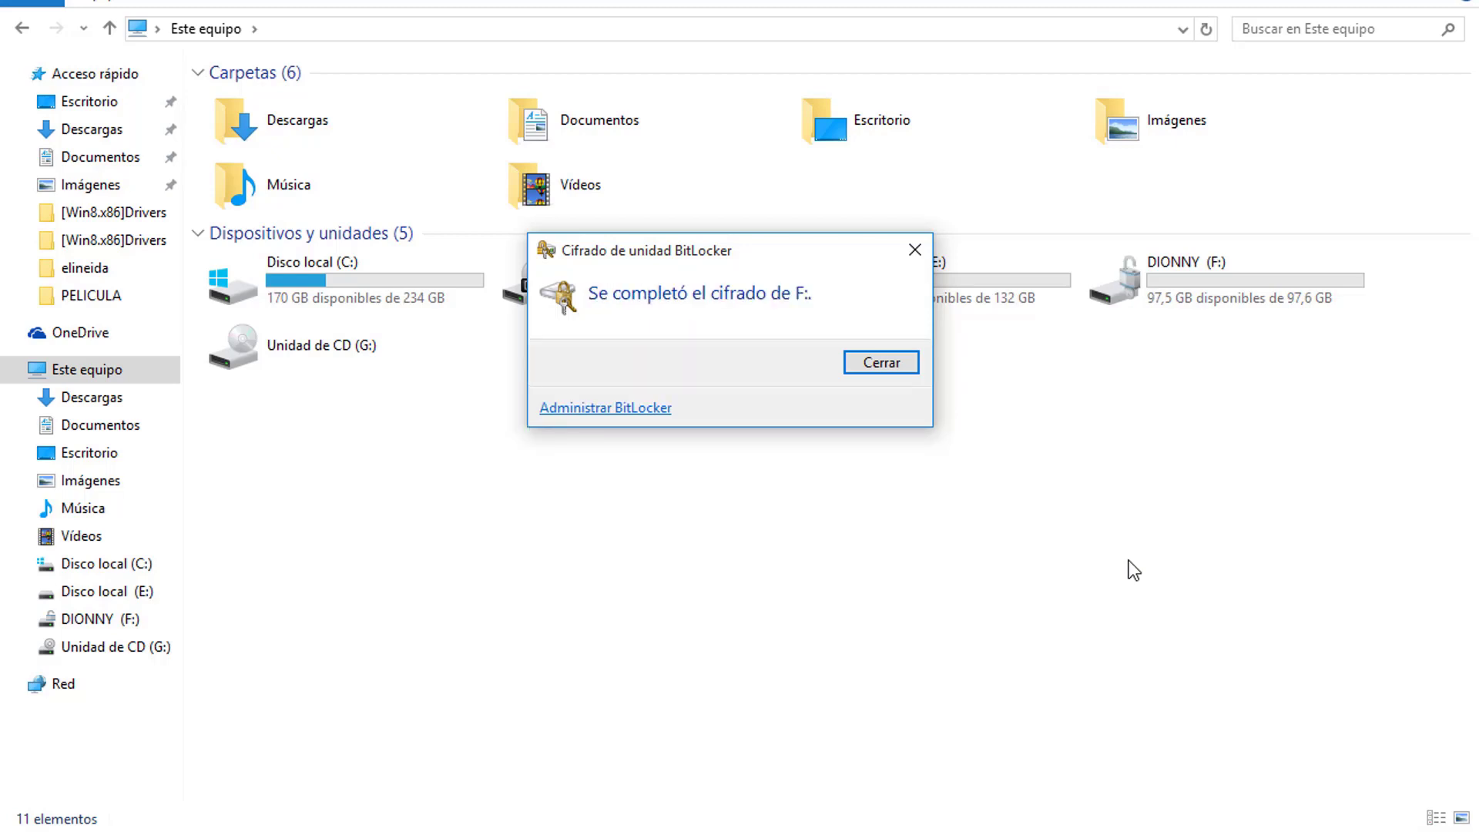
- Dismiss the encryption completion notice and unlock the encrypted F: drive by entering its BitLocker password
{"action": "left_click", "coordinate": [867, 365]}
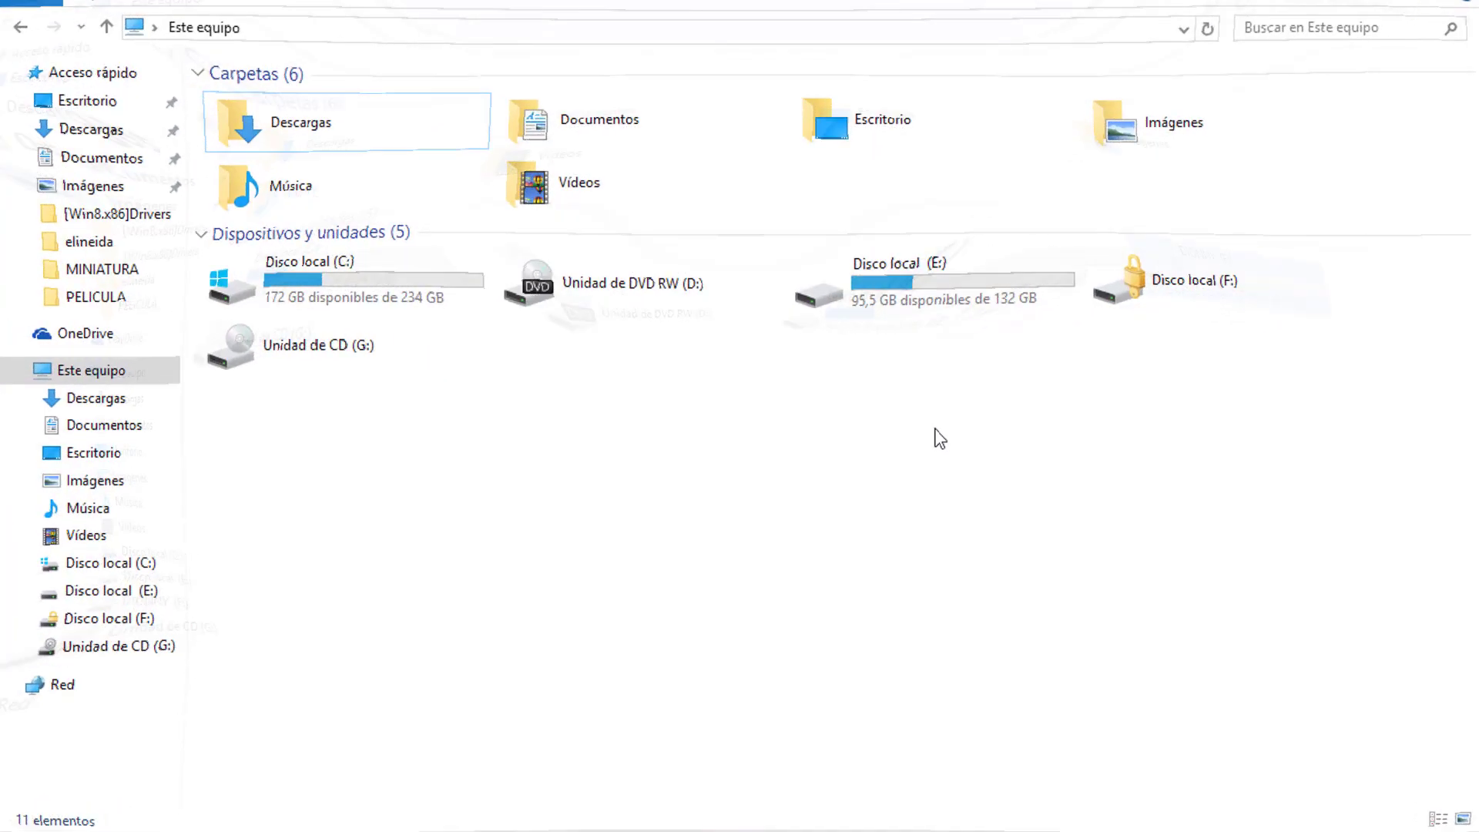
{"action": "double_click", "coordinate": [1131, 294]}
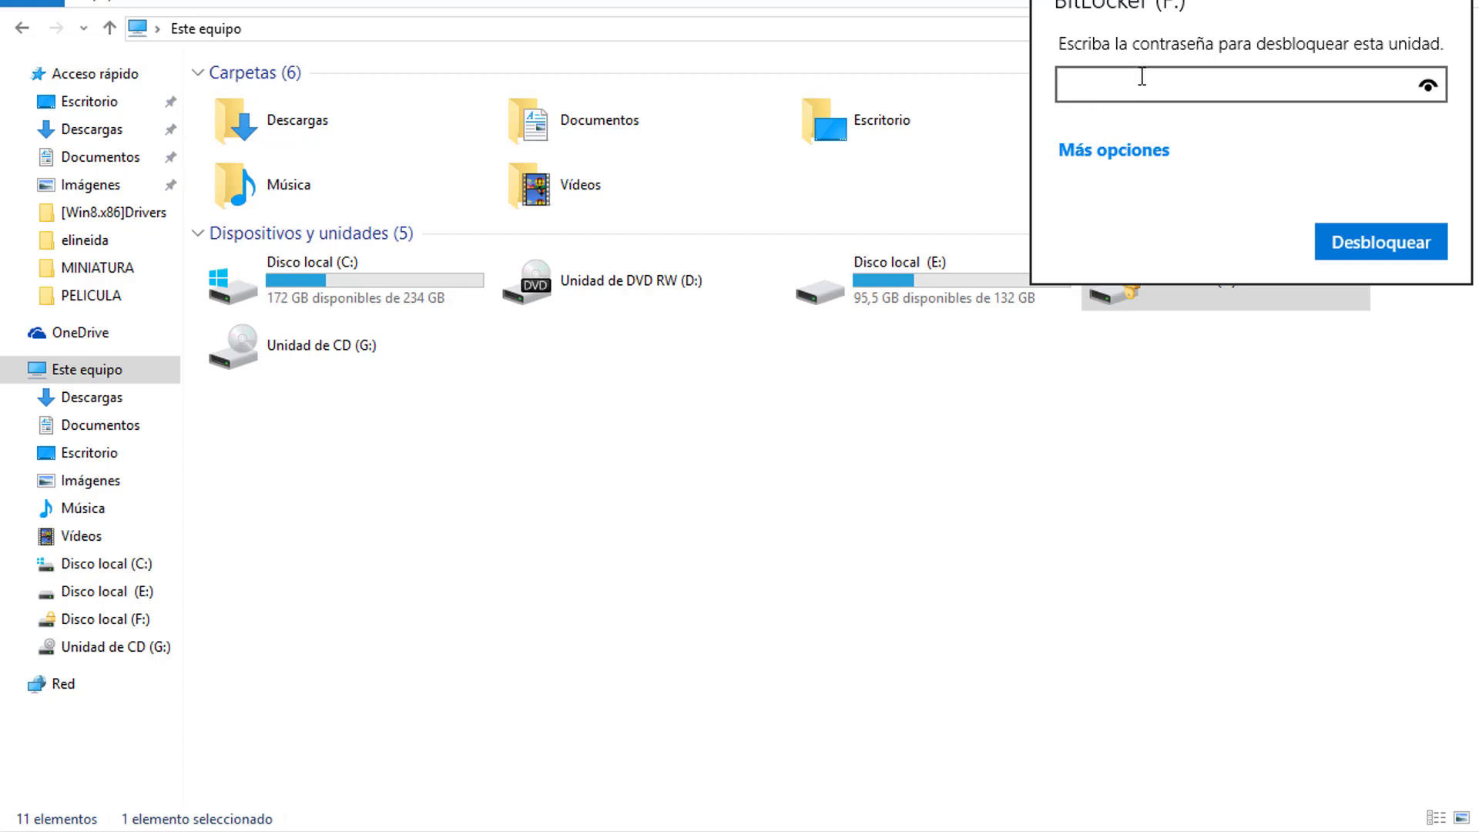
{"action": "type", "text": "•••••••••"}
{"action": "left_click", "coordinate": [1383, 245]}
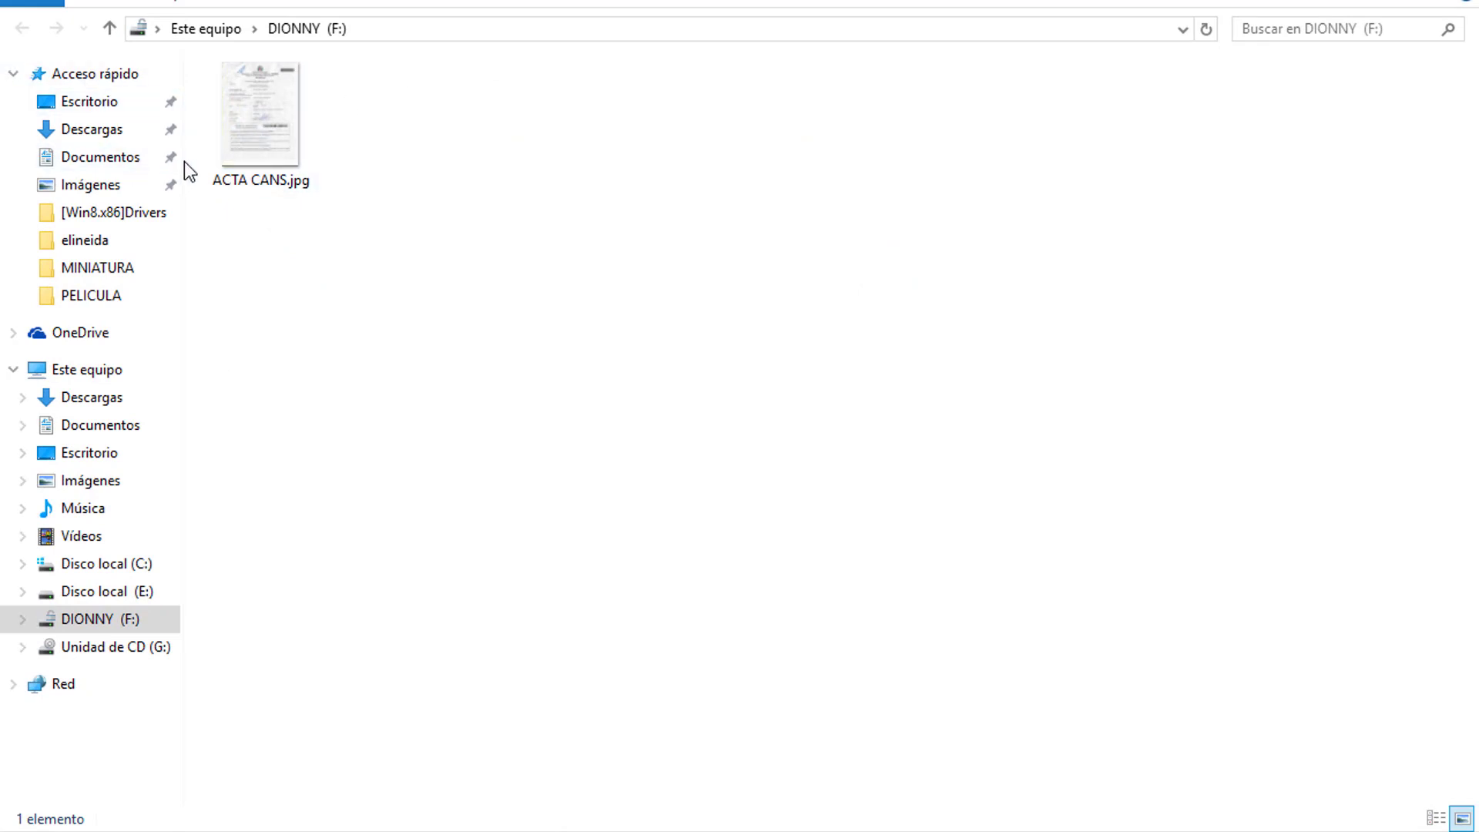
- Return to the This PC overview and check the unlocked F: drive's status
{"action": "left_click", "coordinate": [77, 378]}
{"action": "left_click", "coordinate": [940, 428]}
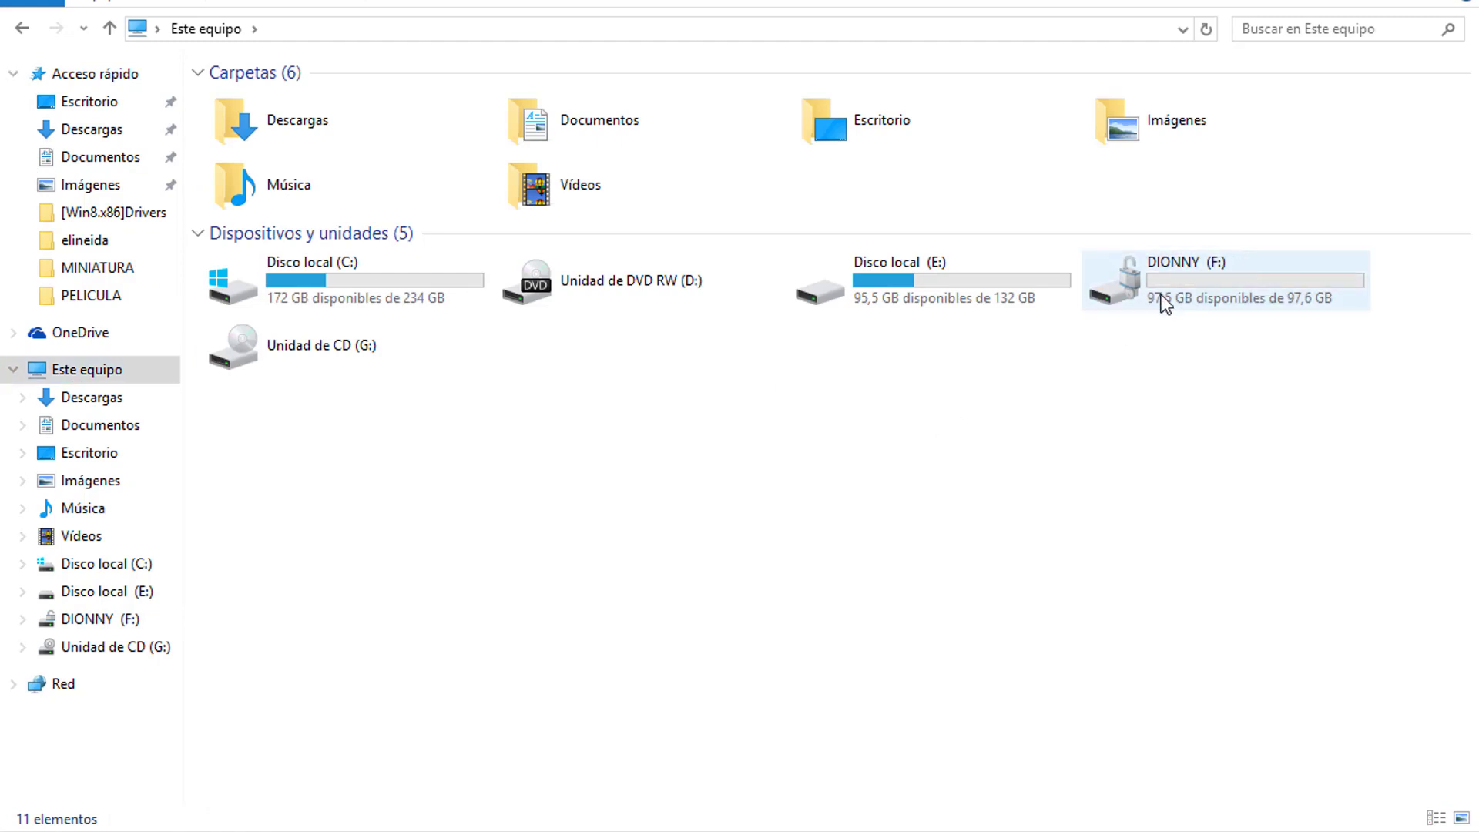
{"action": "mouse_move", "coordinate": [1178, 299]}
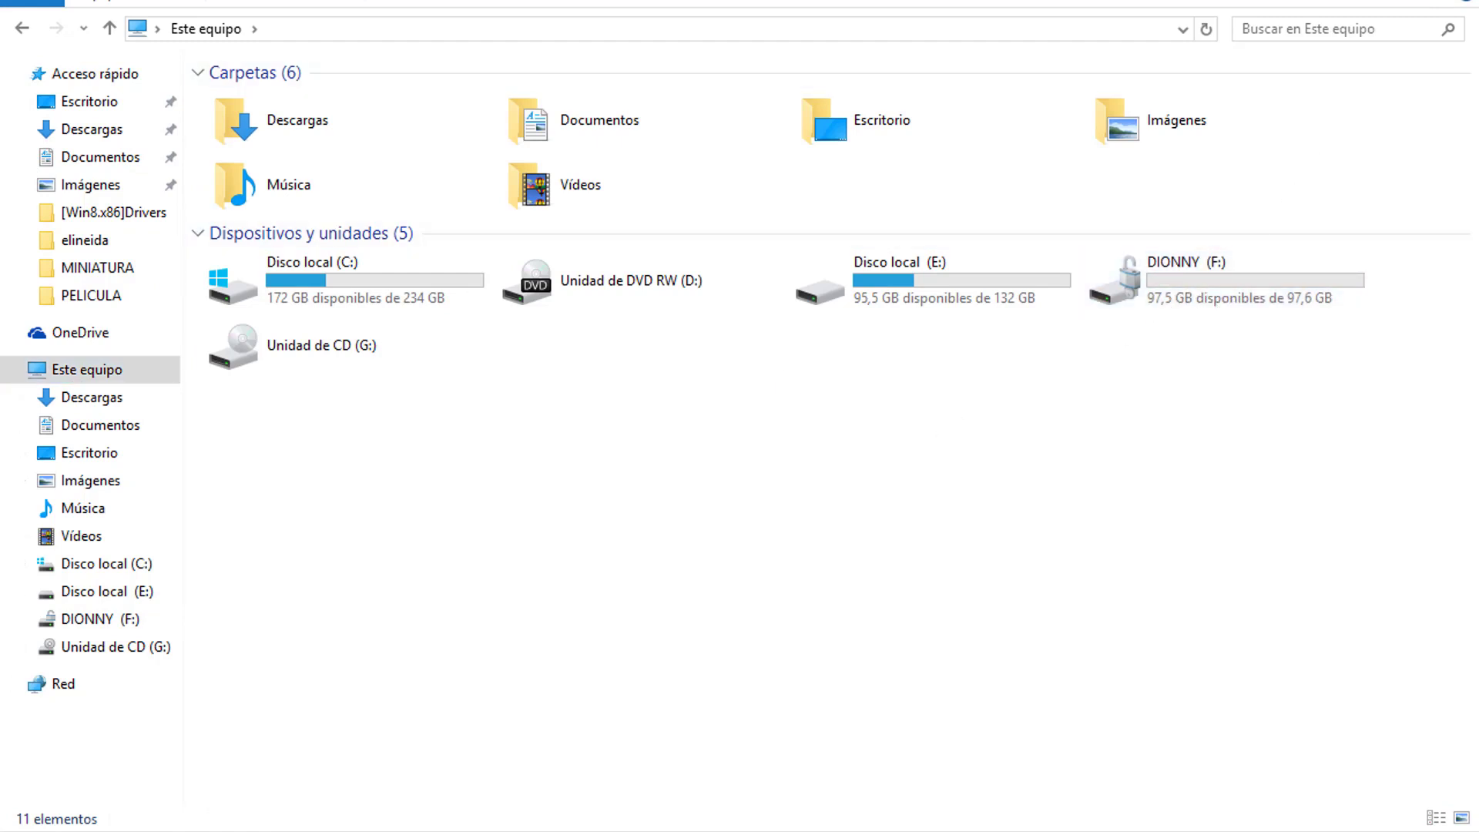
- Open the BitLocker recovery key text file on the Desktop to view its identifier and recovery key, and close it
{"action": "left_click", "coordinate": [1186, 281]}
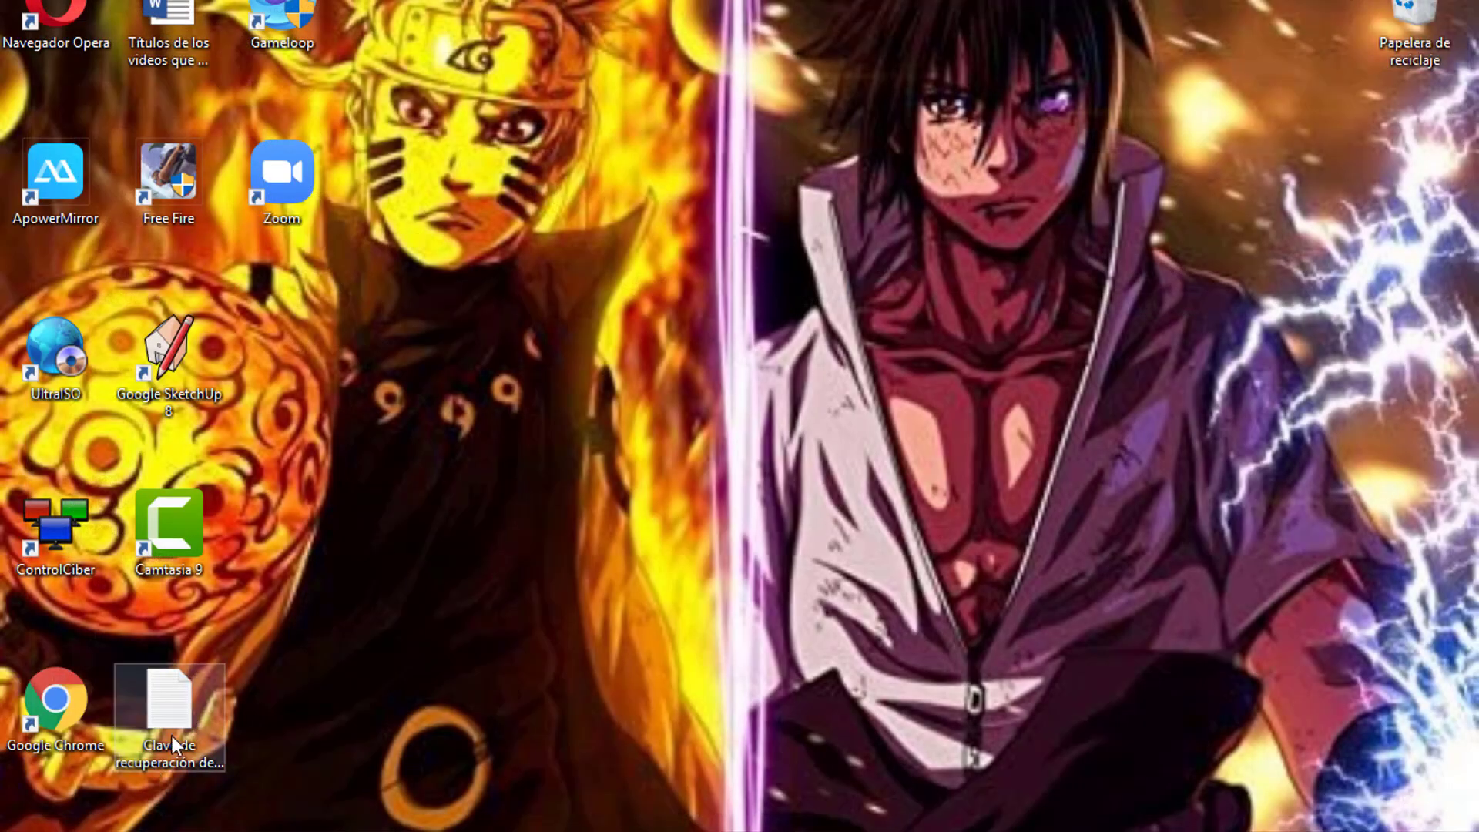
{"action": "double_click", "coordinate": [175, 713]}
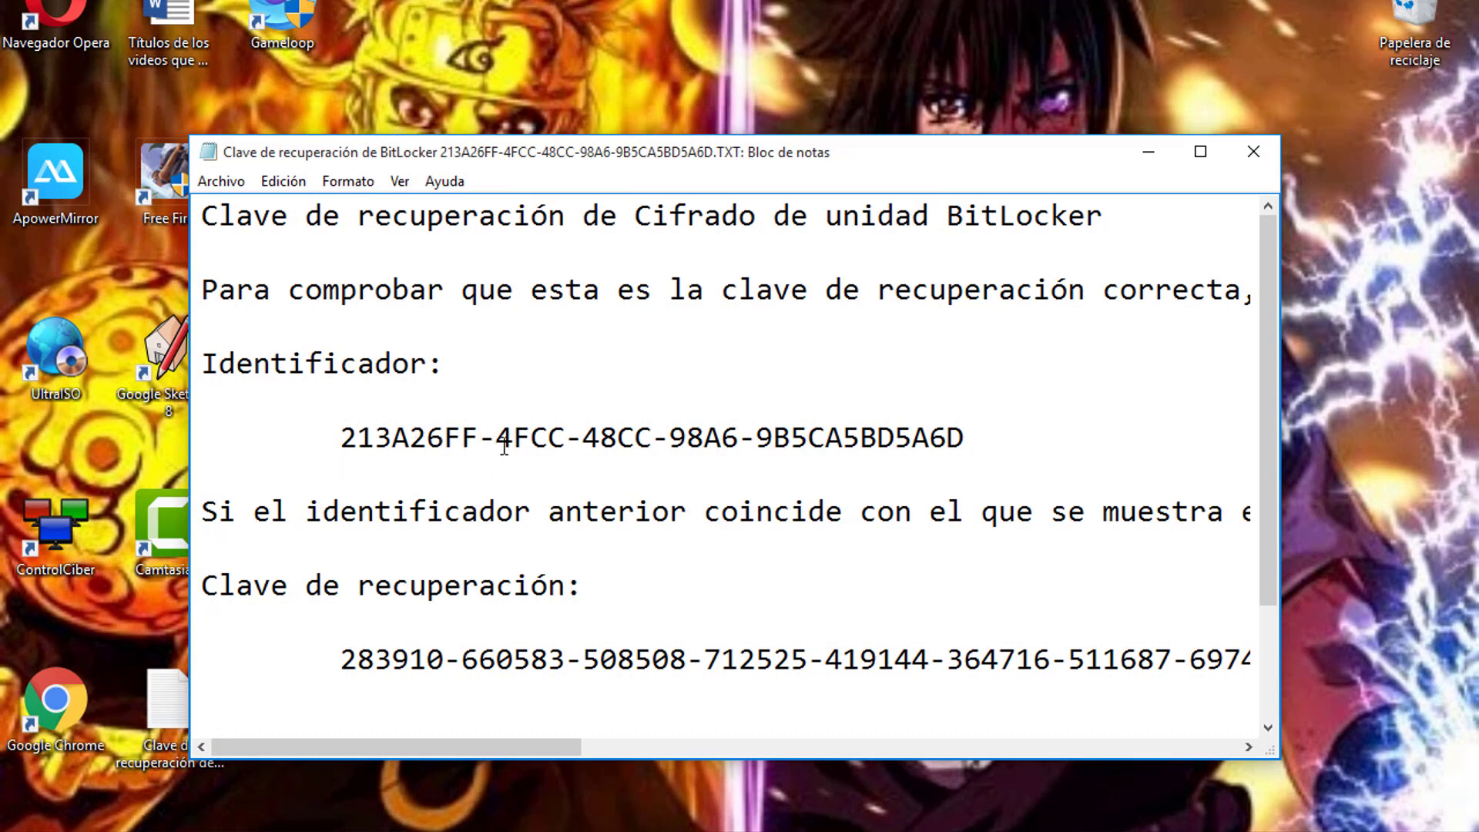
{"action": "left_click", "coordinate": [1253, 152]}
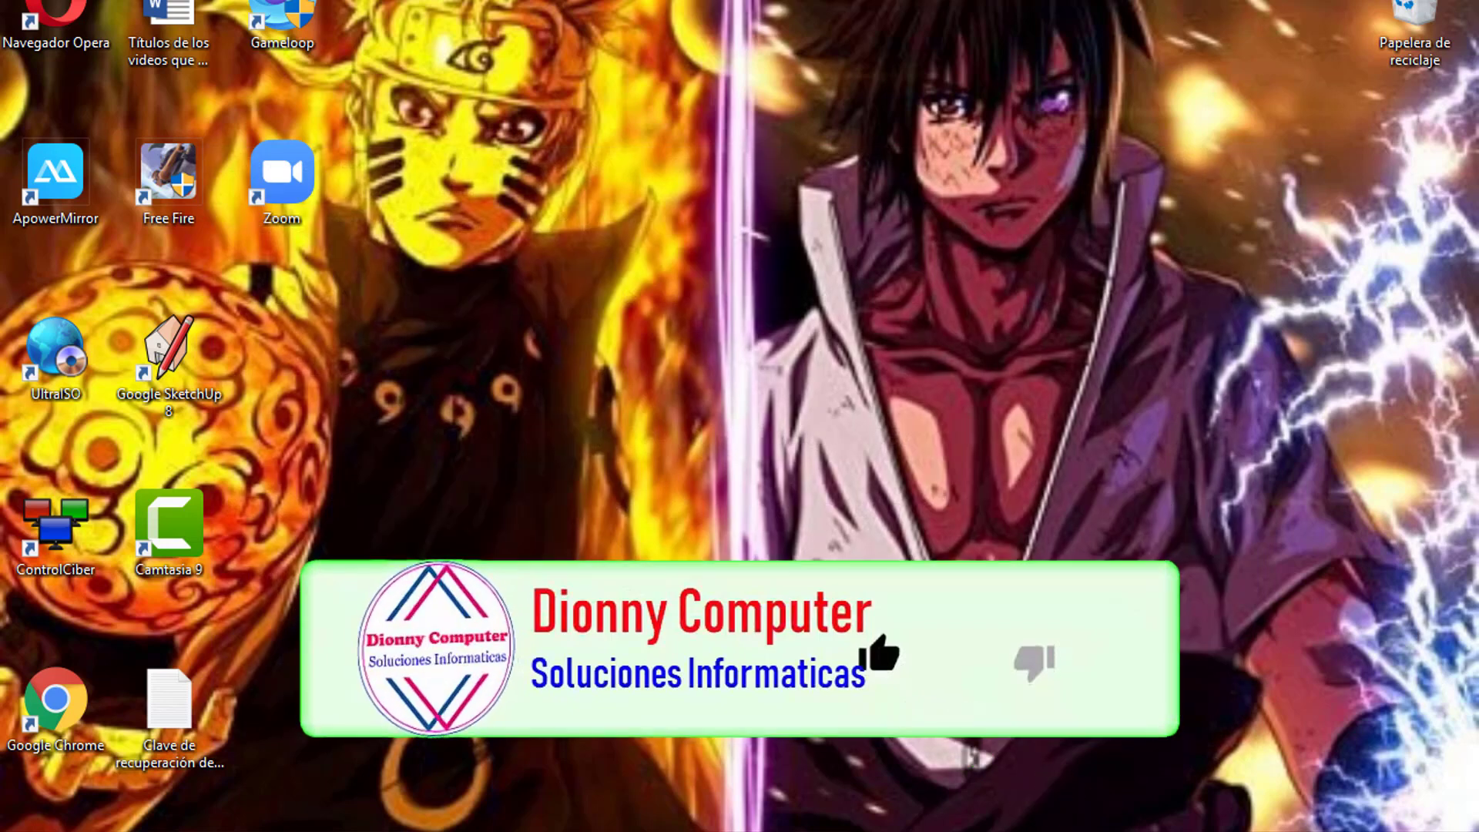